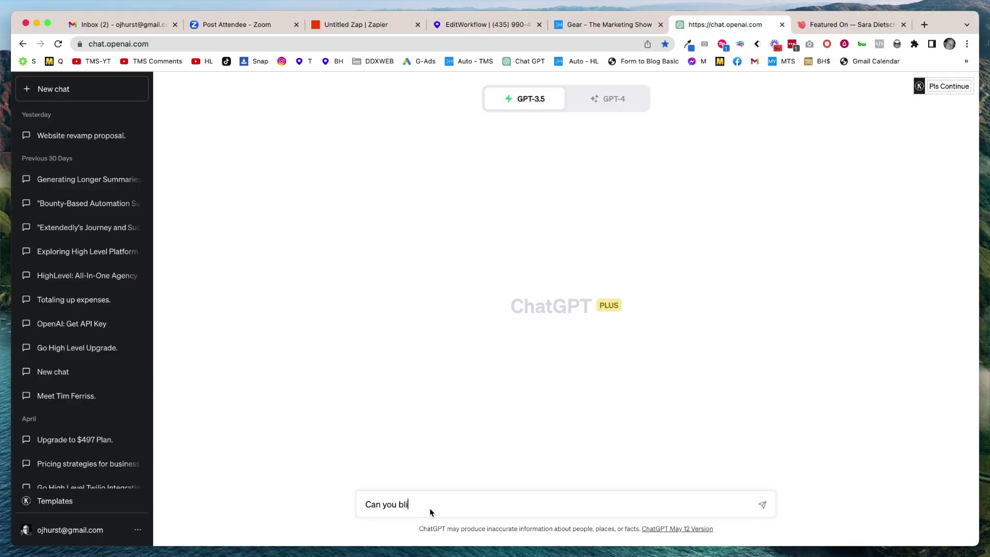
Finish and send the ChatGPT prompt "Can you blink nowadays without hearing about ChatGPT?"
text(nk nowadays without hera)
text(ing about ChatGPT?)
key(Return)
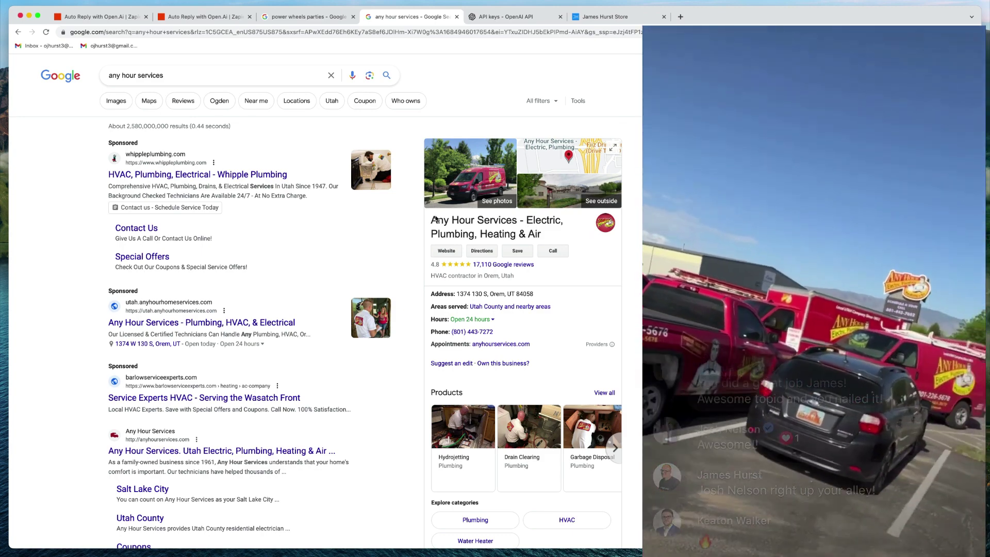
Examine the Google reviews of Any Hour Services and the owner's responses to them
click(503, 269)
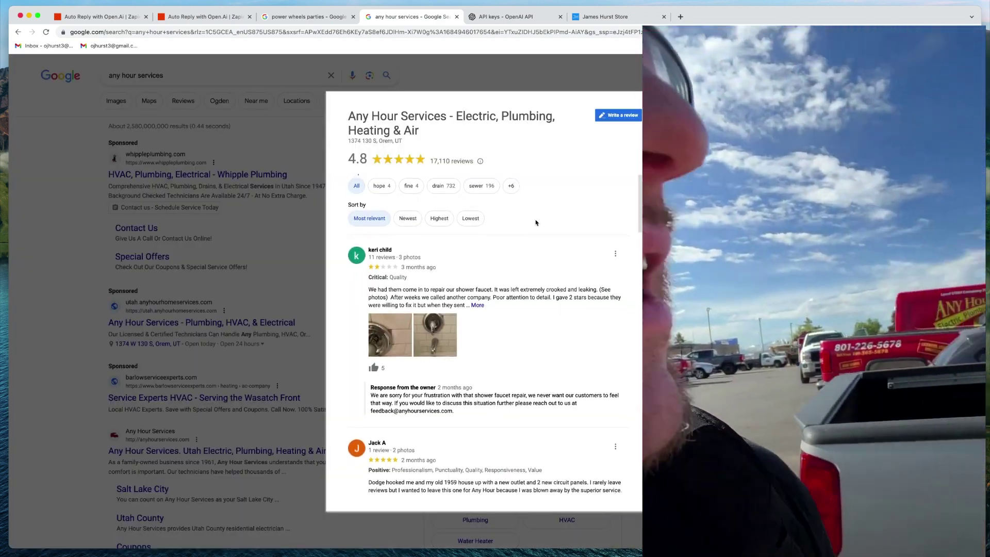
scroll(536, 223, down, 3)
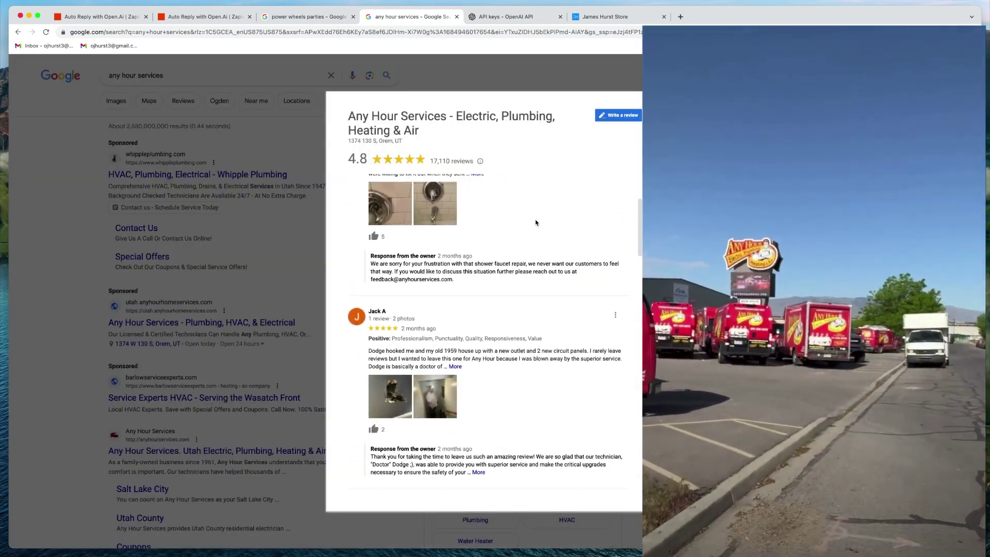
scroll(536, 223, down, 1)
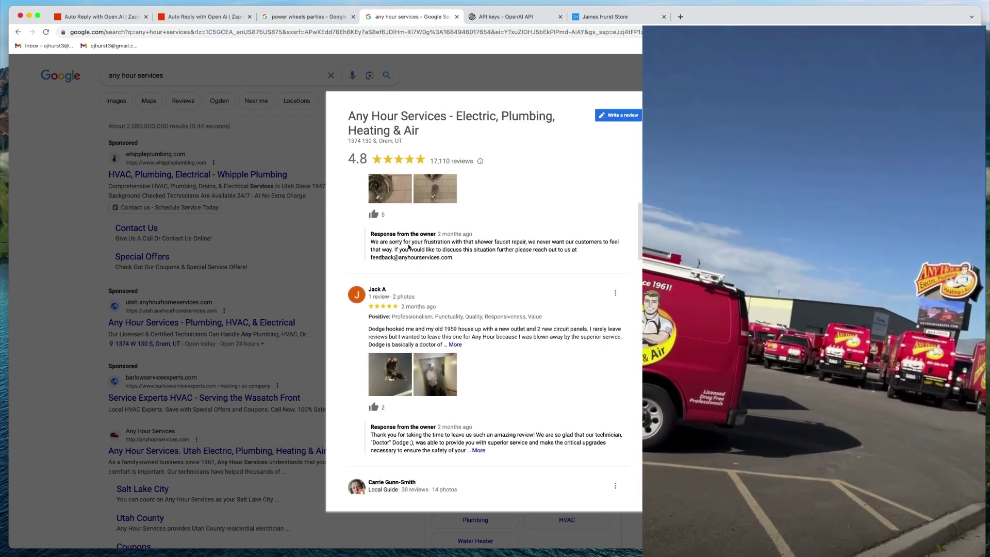
drag(371, 242, 496, 249)
scroll(528, 243, down, 3)
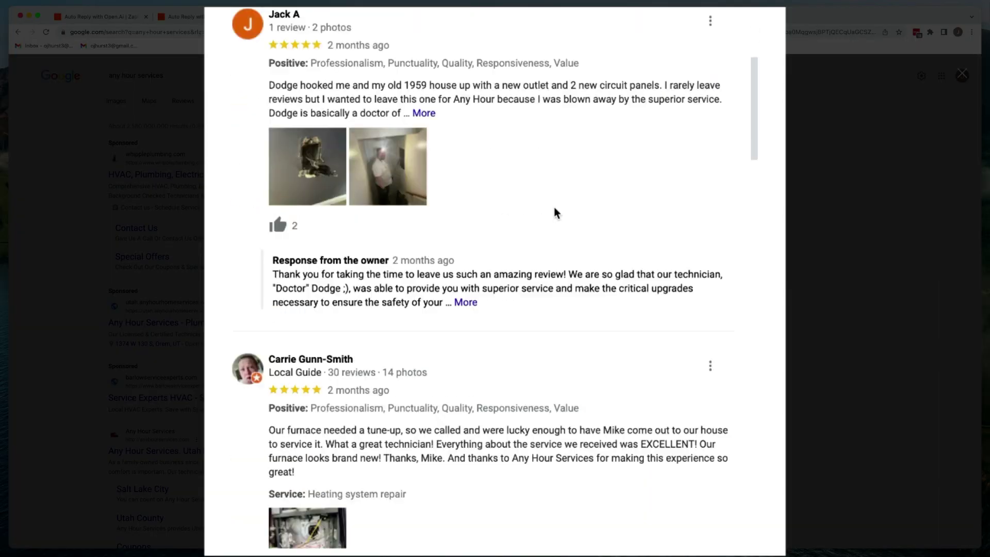
scroll(555, 208, down, 2)
scroll(380, 198, down, 5)
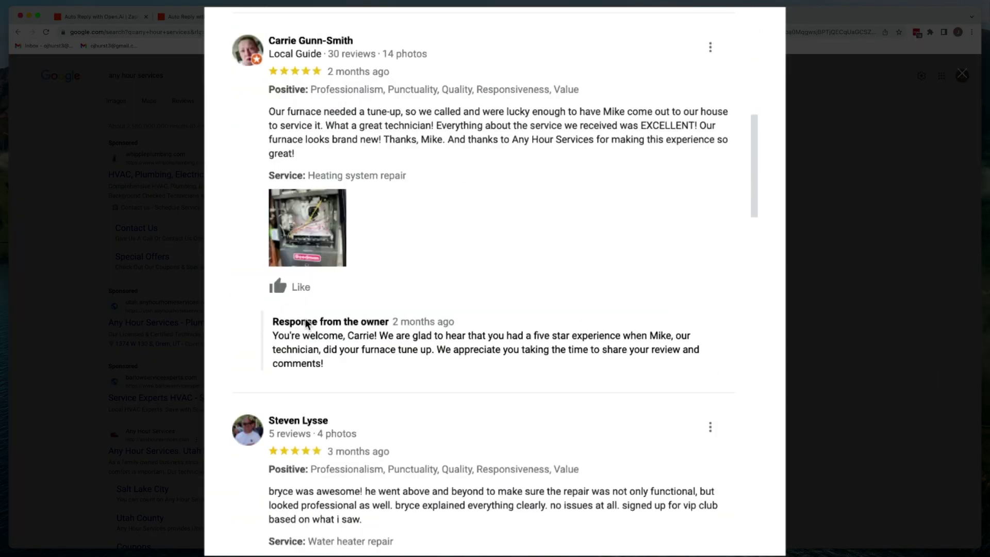
triple_click(363, 320)
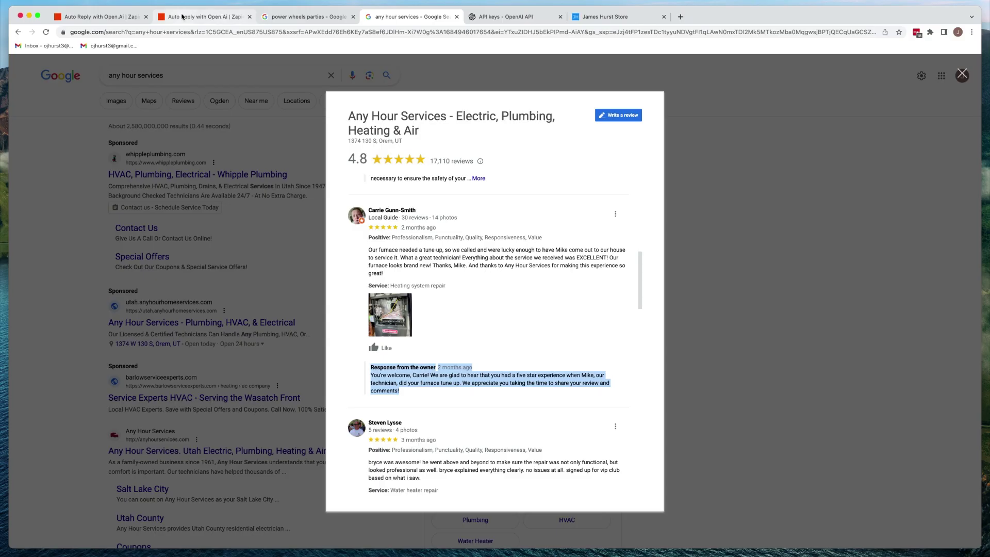
click(117, 19)
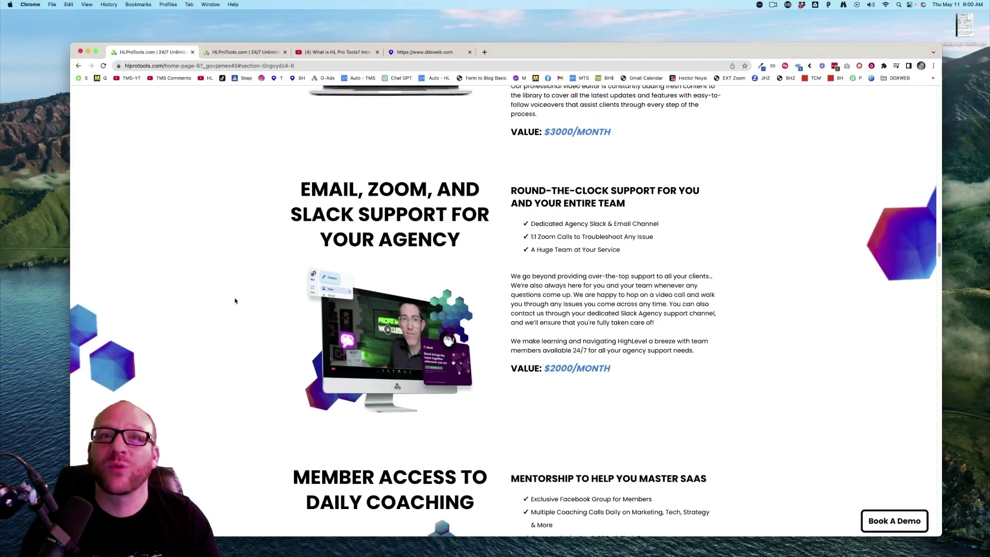
Look through the HL Pro Tools page's support, coaching and SaaS snapshot sections, and skip the YouTube interview about it to 2:16
scroll(234, 300, down, 2)
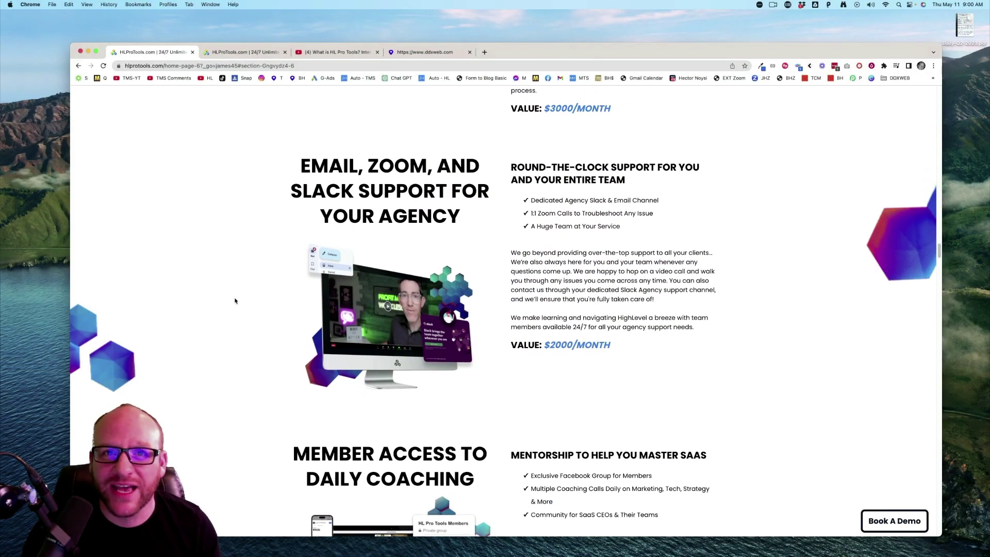
scroll(234, 301, down, 5)
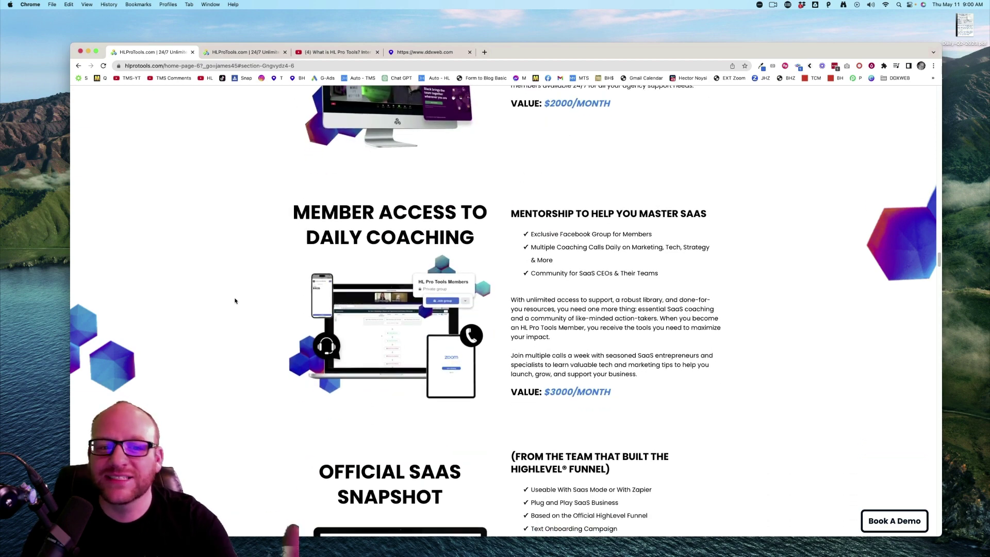
scroll(235, 301, down, 3)
scroll(234, 300, down, 4)
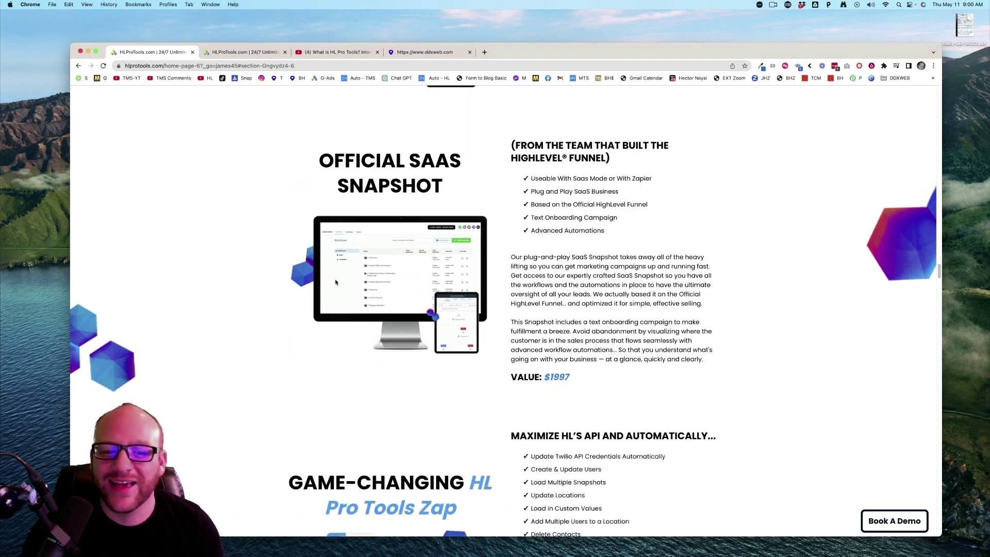
click(359, 53)
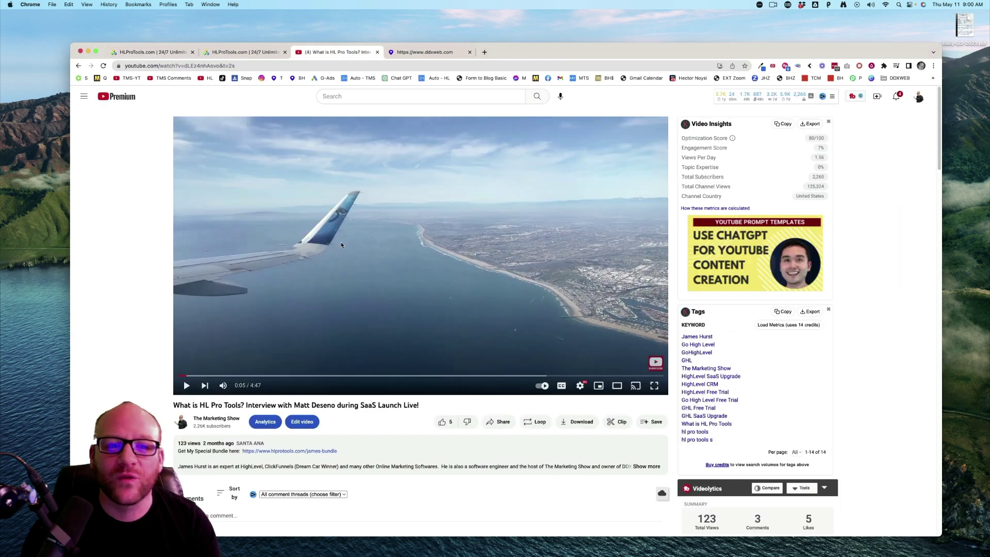
click(409, 375)
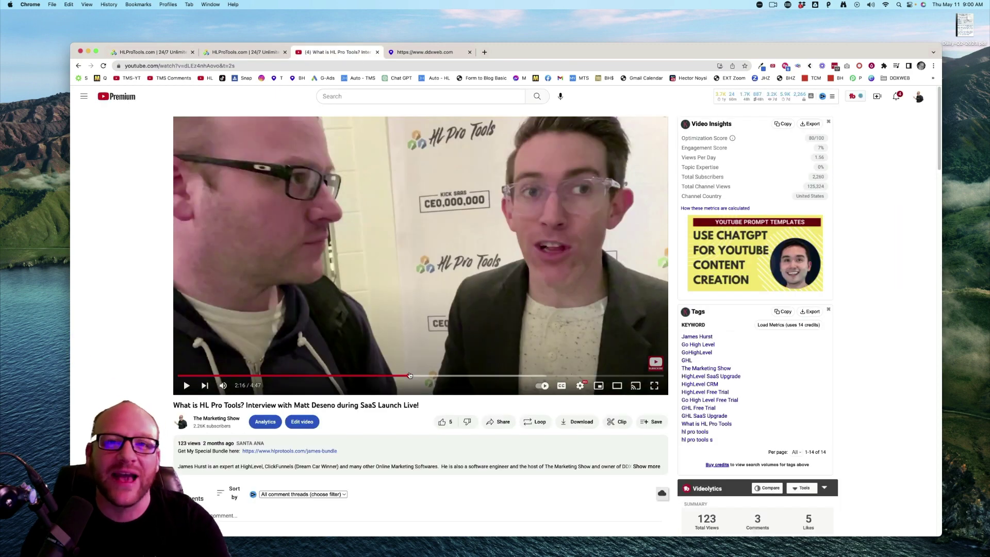
View the DDXWEB website, and switch to Slack to look at the HL Pro Tools workspace before returning to the browser
click(425, 52)
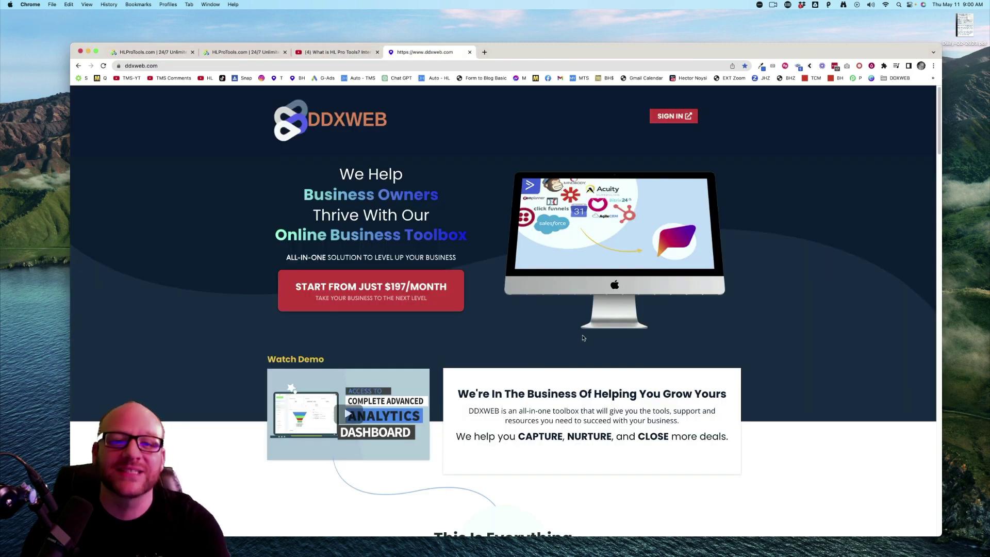
mouse_move(552, 546)
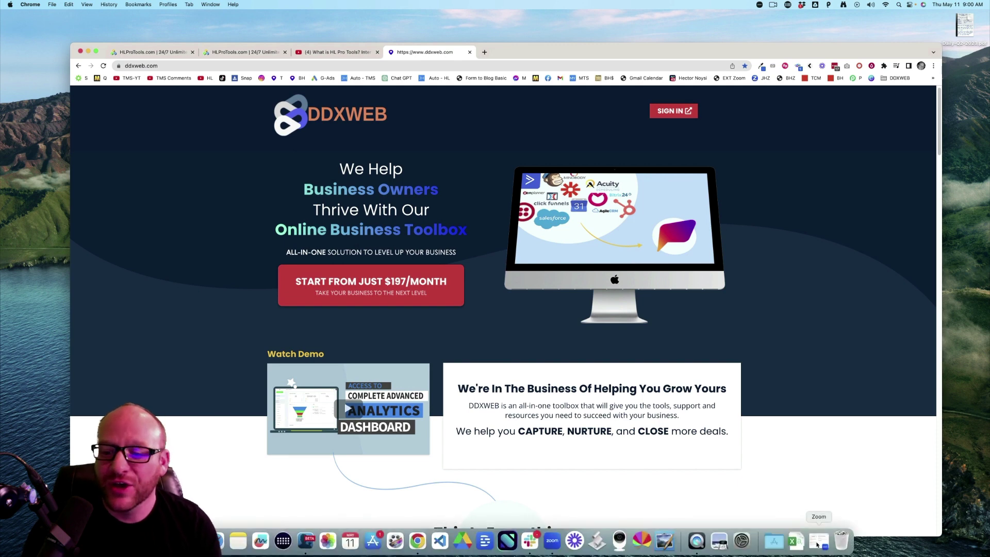
click(530, 541)
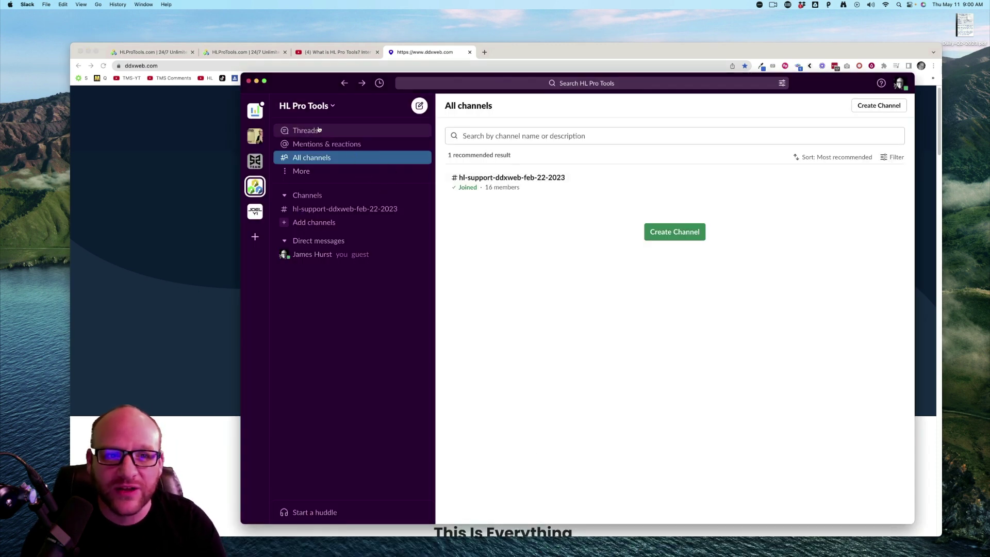
click(219, 173)
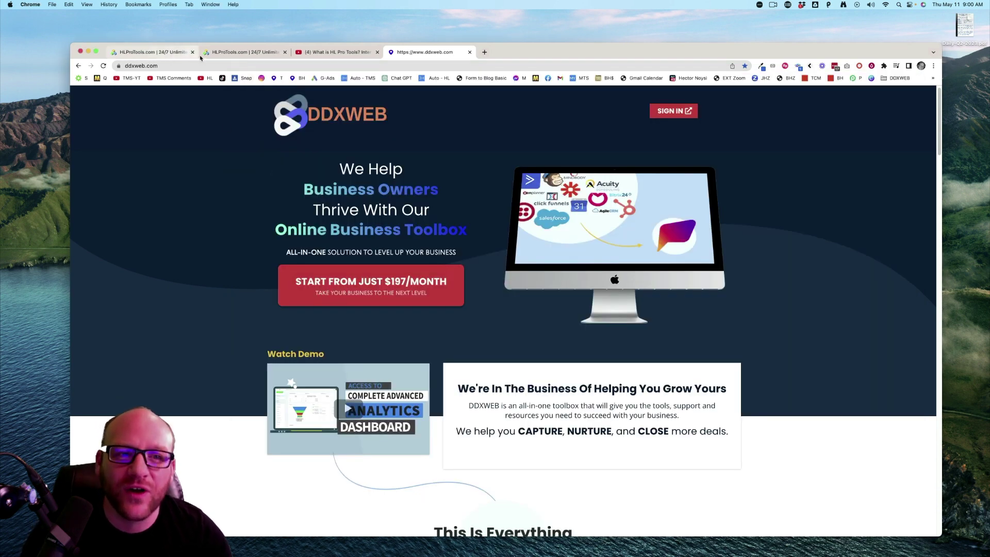
Look at the HL Pro Tools order form's plan for live chat and Zoom support for 10 clients
click(206, 54)
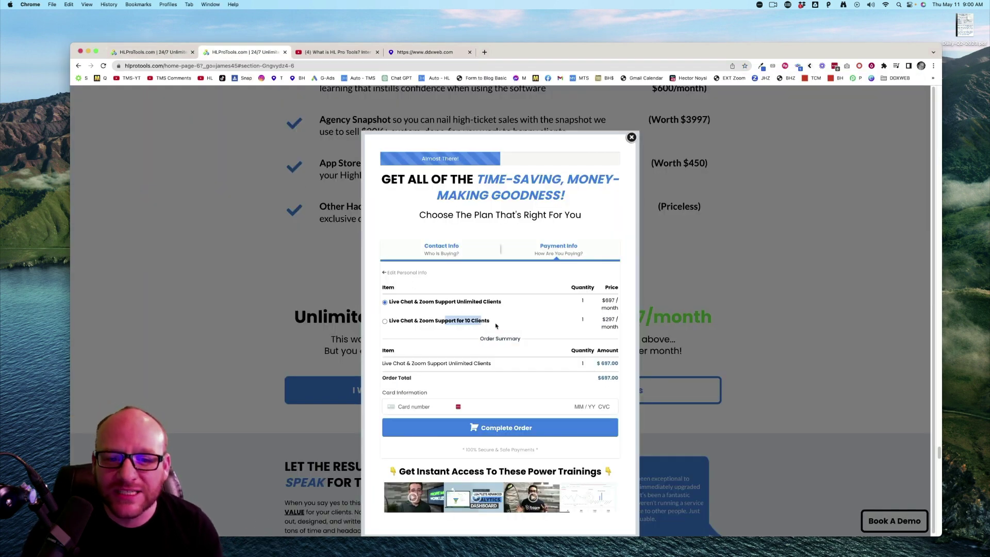
drag(496, 326, 496, 325)
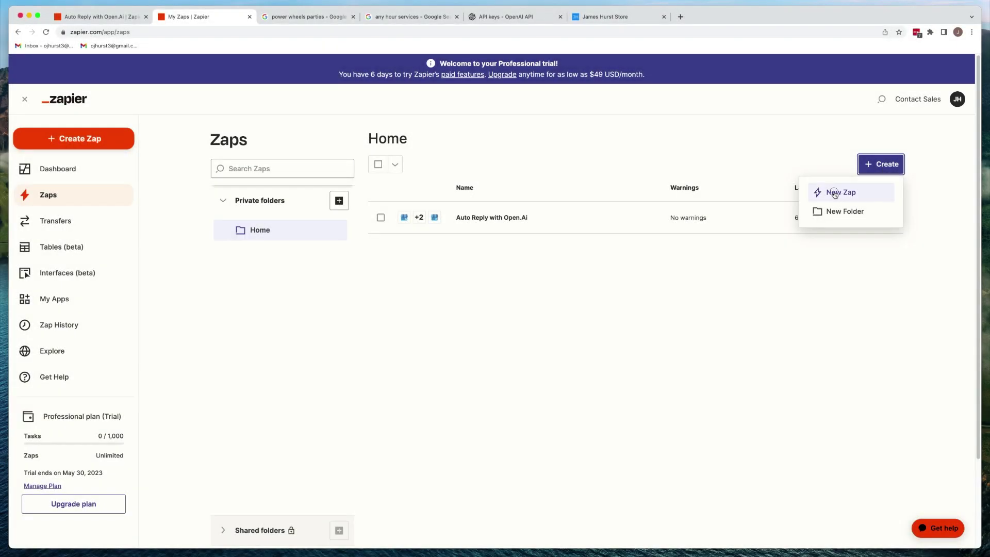
Create a new Zap that is triggered by the New Review event in Google My Business
click(836, 193)
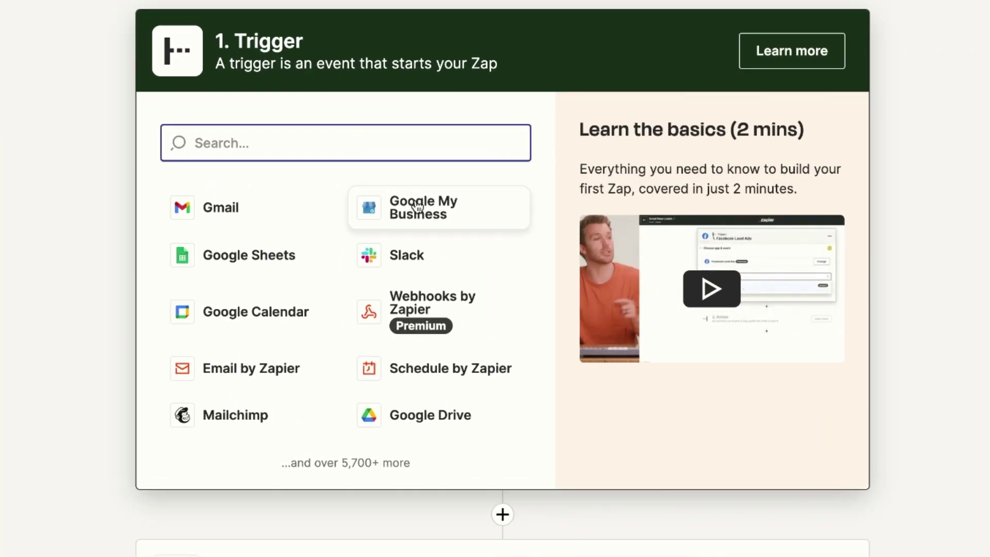
click(417, 207)
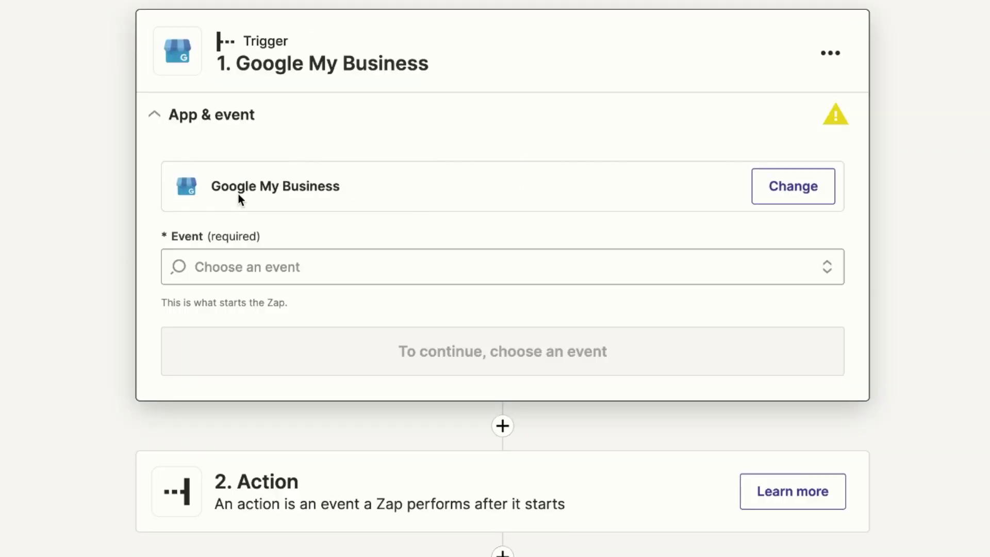
click(247, 266)
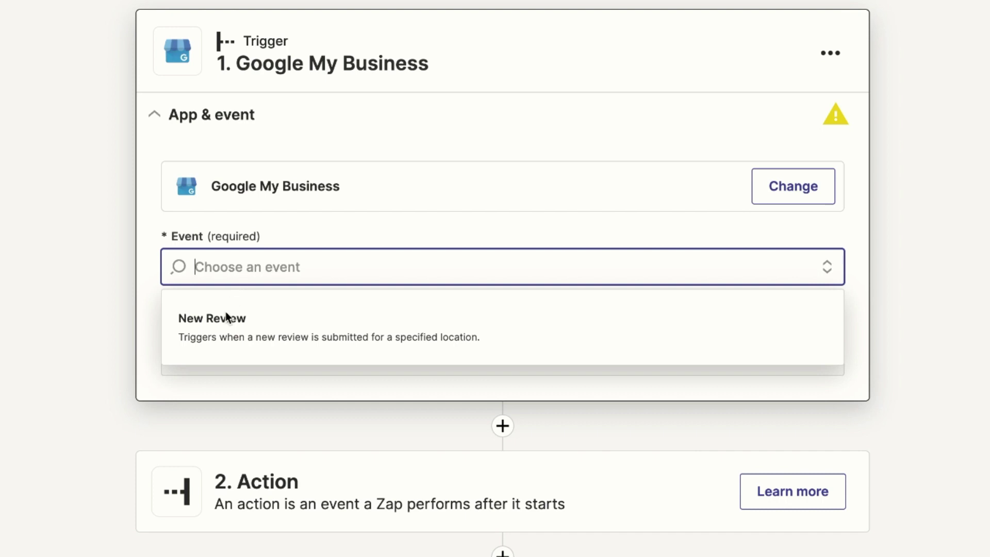
click(225, 327)
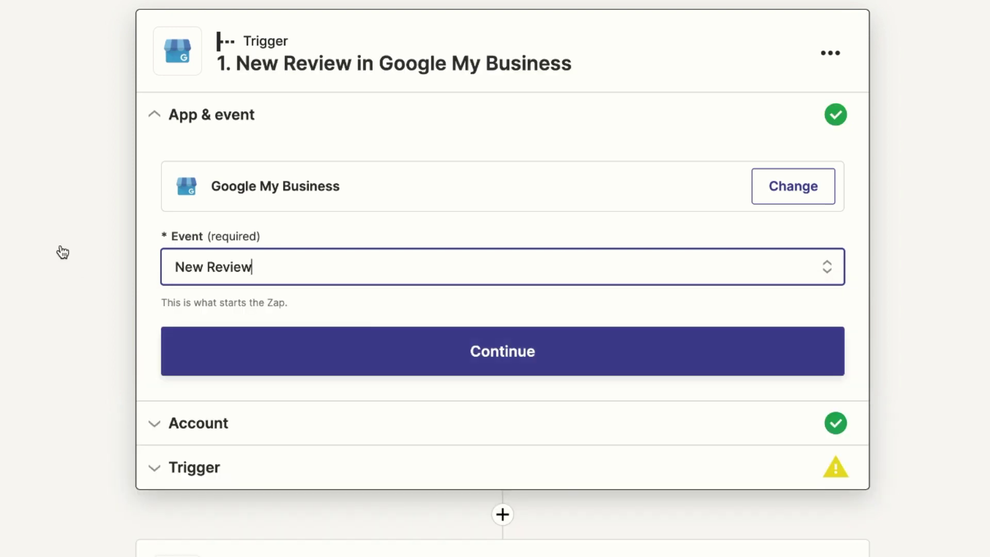
click(455, 349)
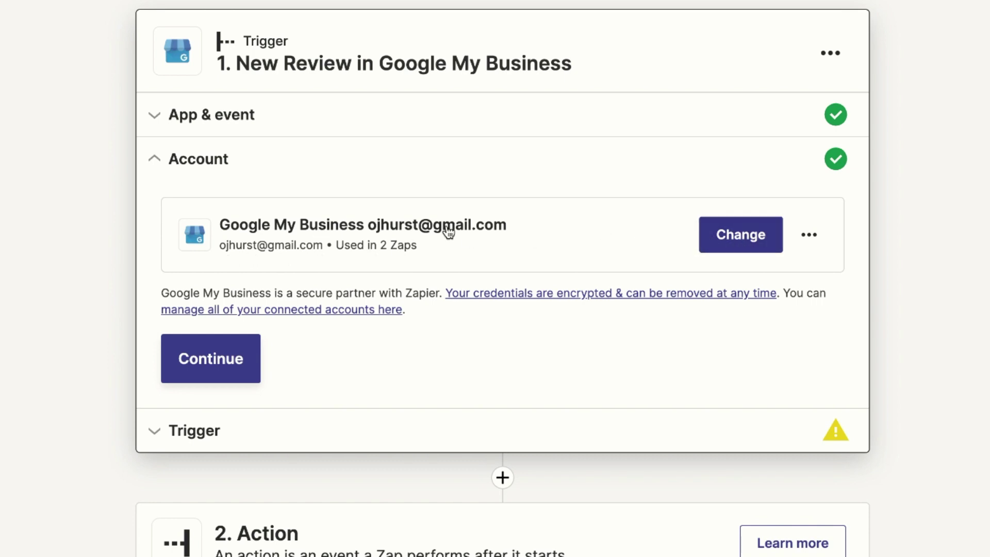
Accept the connected Google My Business account and set the trigger's location to Power Wheels Parties
click(217, 355)
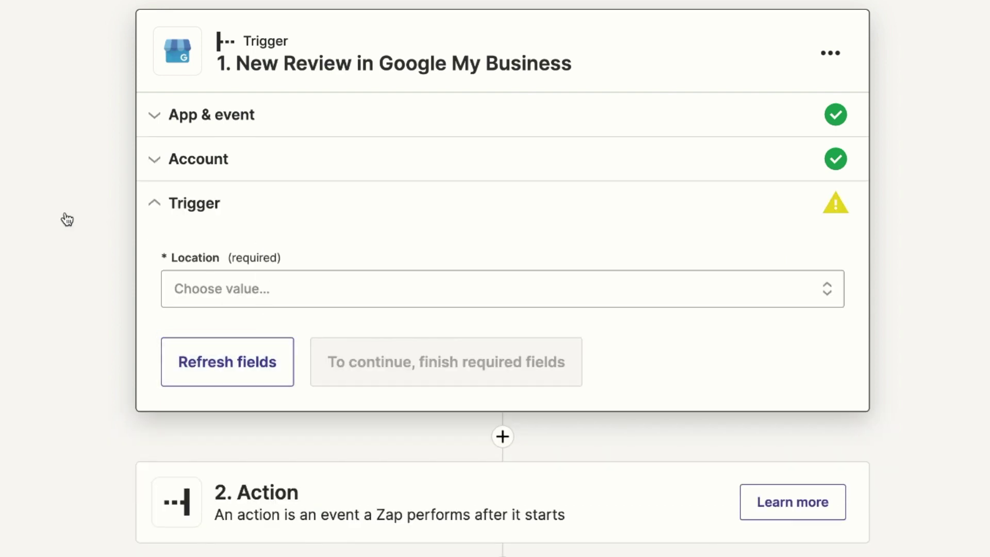
click(212, 295)
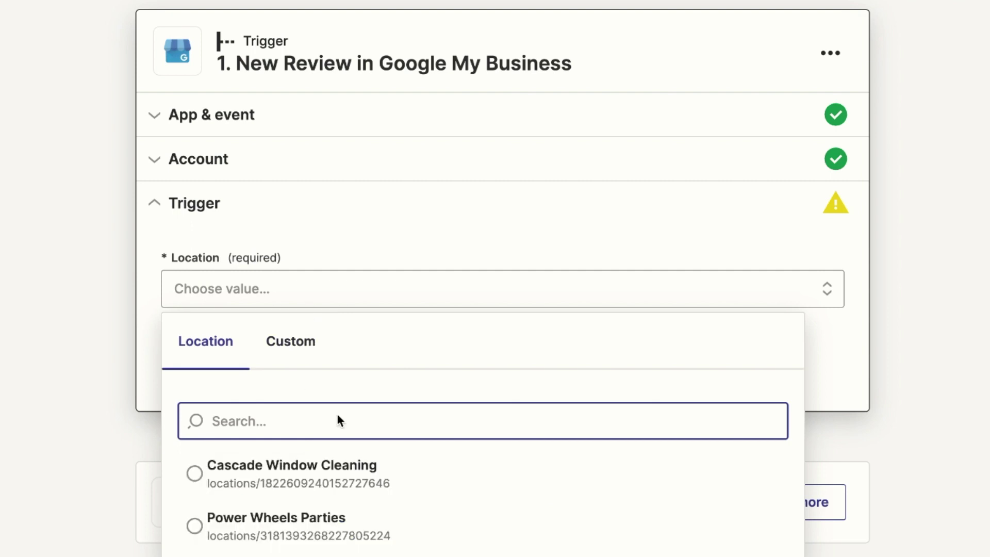
click(199, 533)
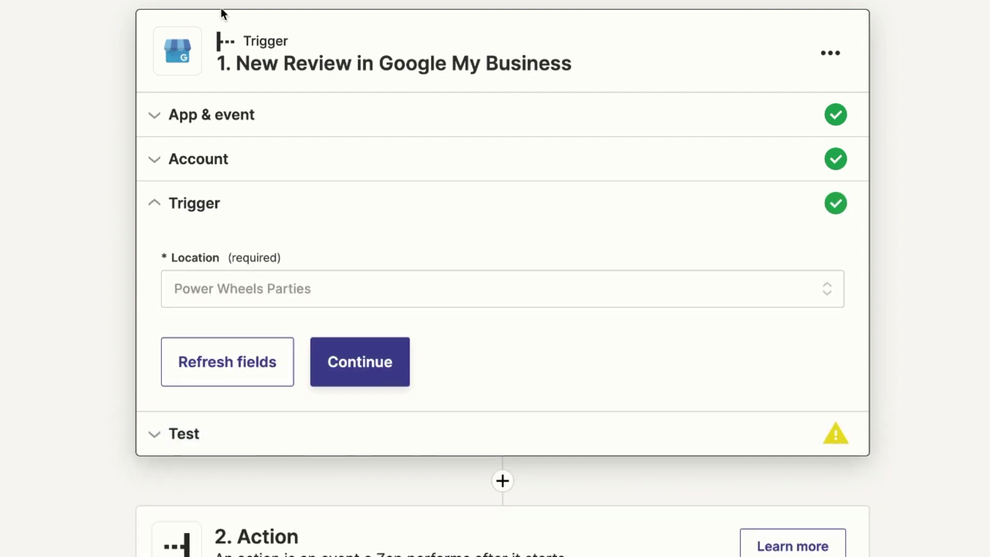
Open the Google reviews of Power Wheels Parties and read the customer's comment
click(321, 17)
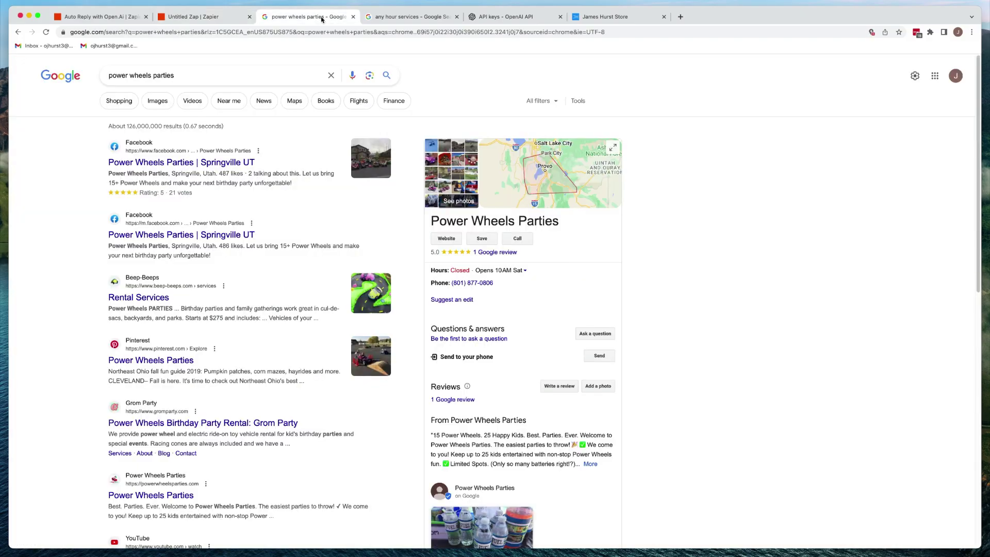
click(496, 251)
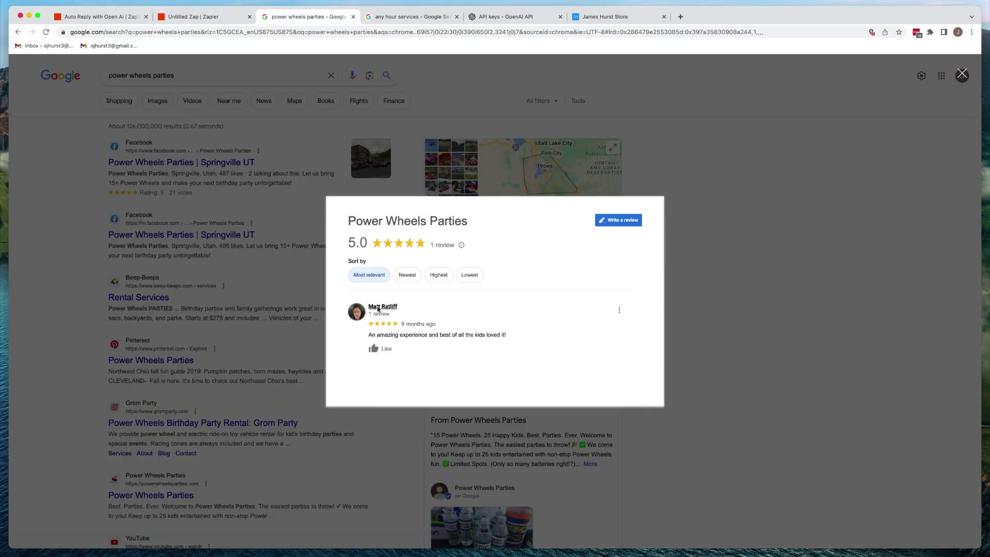
drag(376, 340, 507, 340)
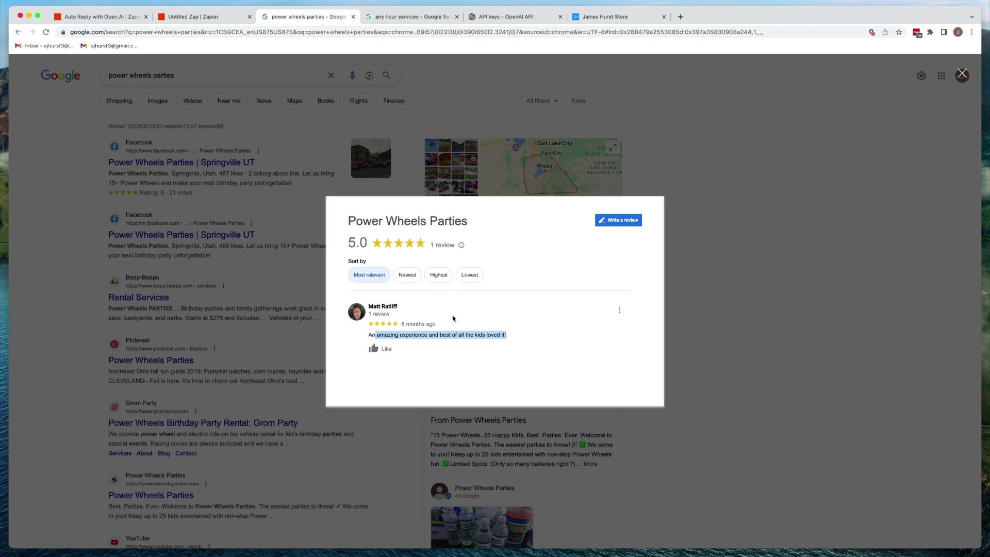
Test the New Review trigger in the untitled Zap and check the reviewer name and comment in the sample review
click(222, 17)
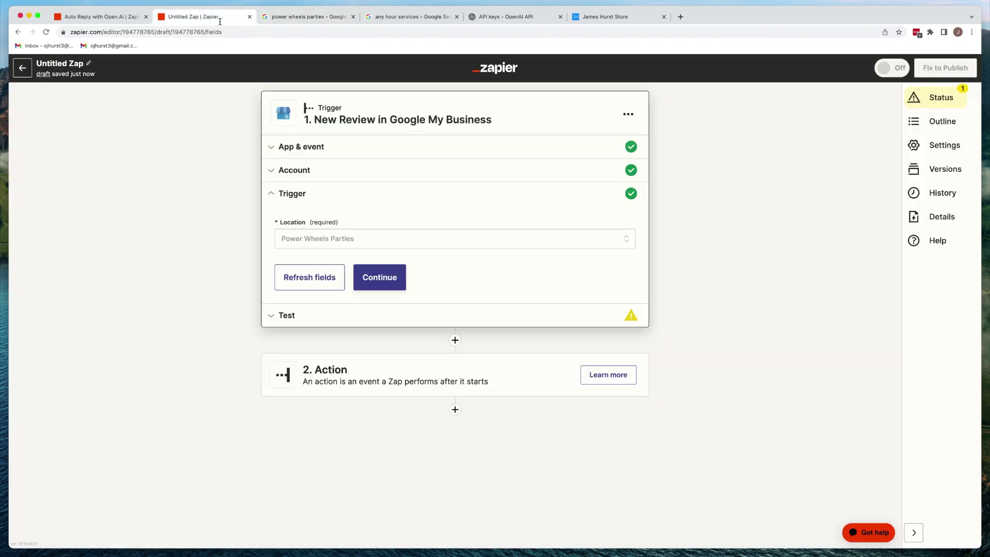
click(379, 282)
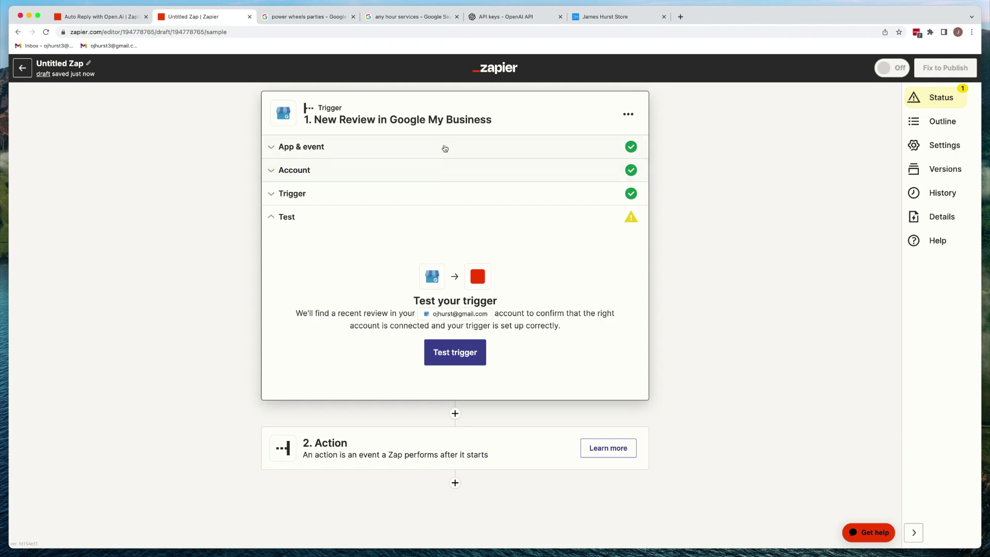
click(453, 353)
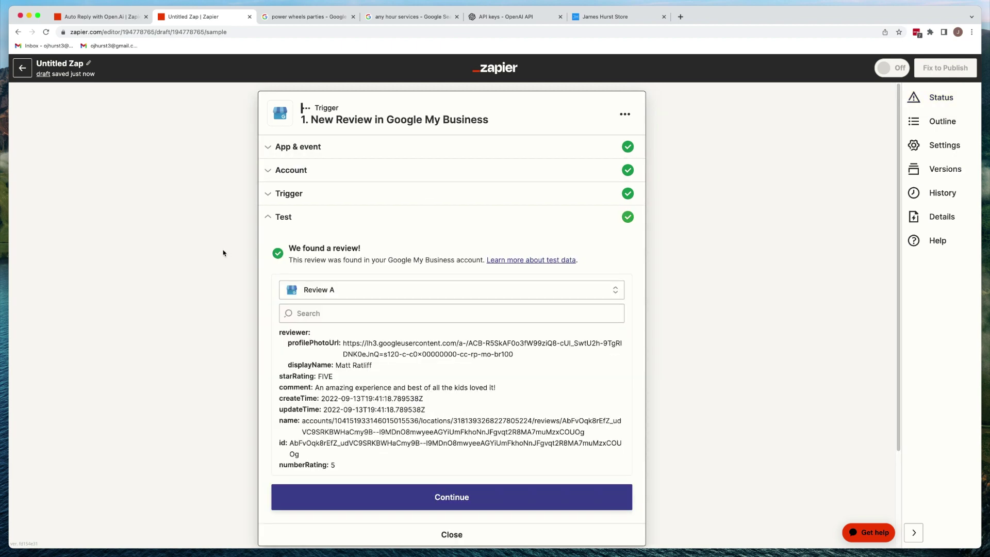
scroll(425, 298, down, 1)
drag(336, 344, 384, 344)
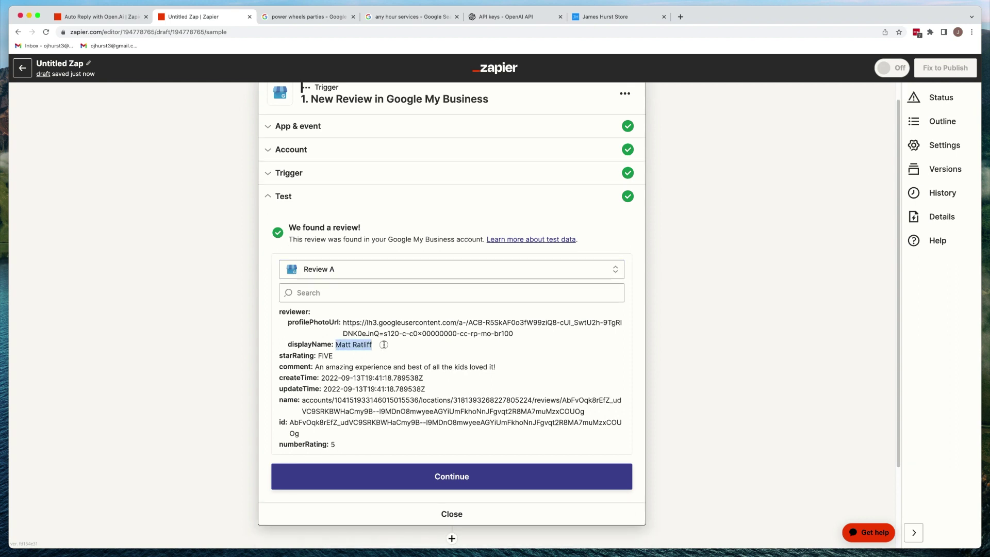
drag(330, 367, 454, 367)
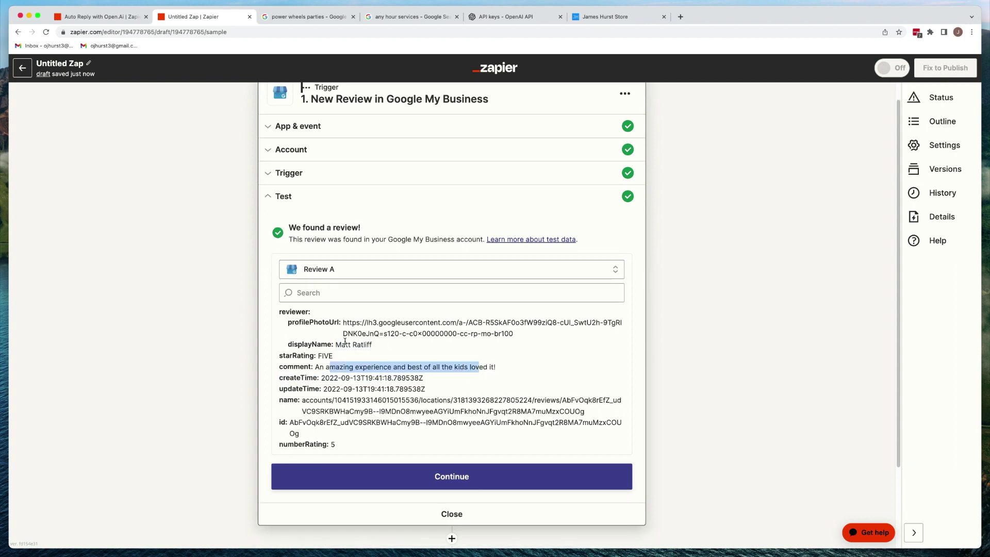
Accept the tested Google My Business trigger and choose OpenAI (GPT-3, DALL·E, Whisper) as the app for the Zap's second step
click(233, 277)
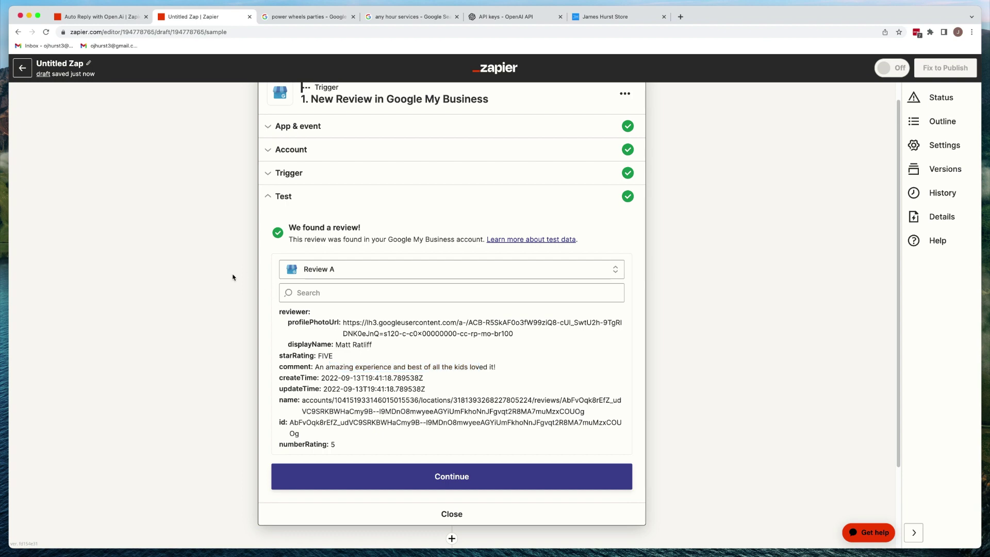
scroll(428, 335, down, 3)
click(442, 377)
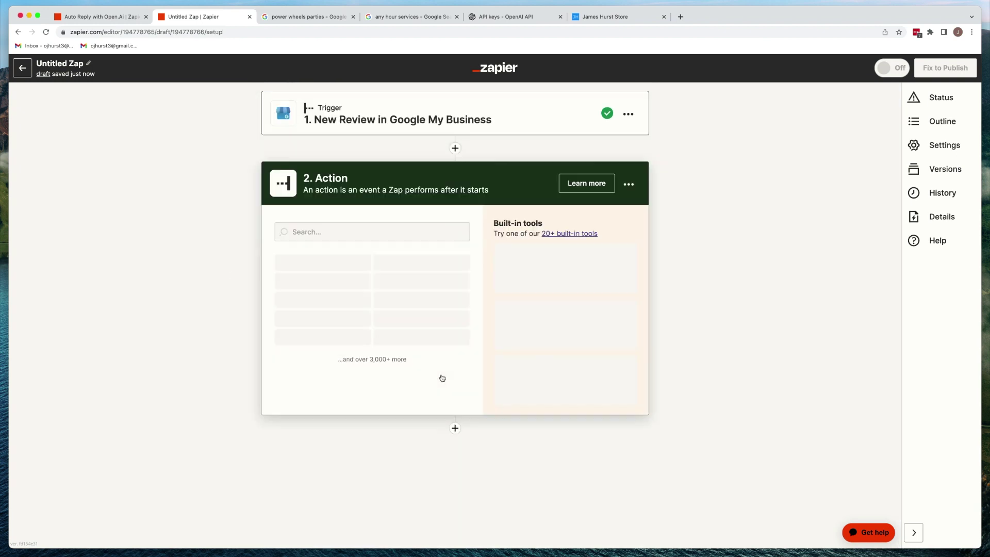
click(343, 237)
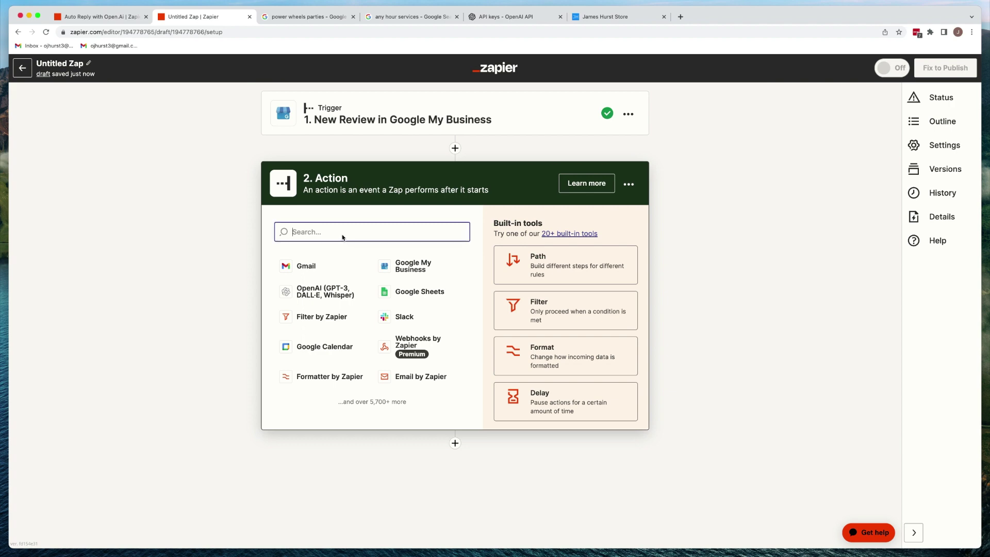
text(open)
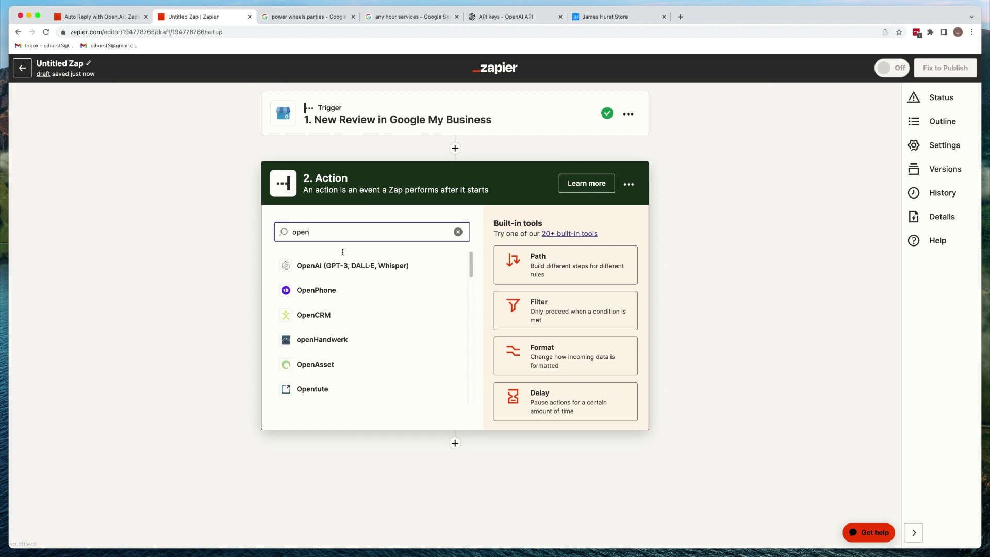
click(332, 265)
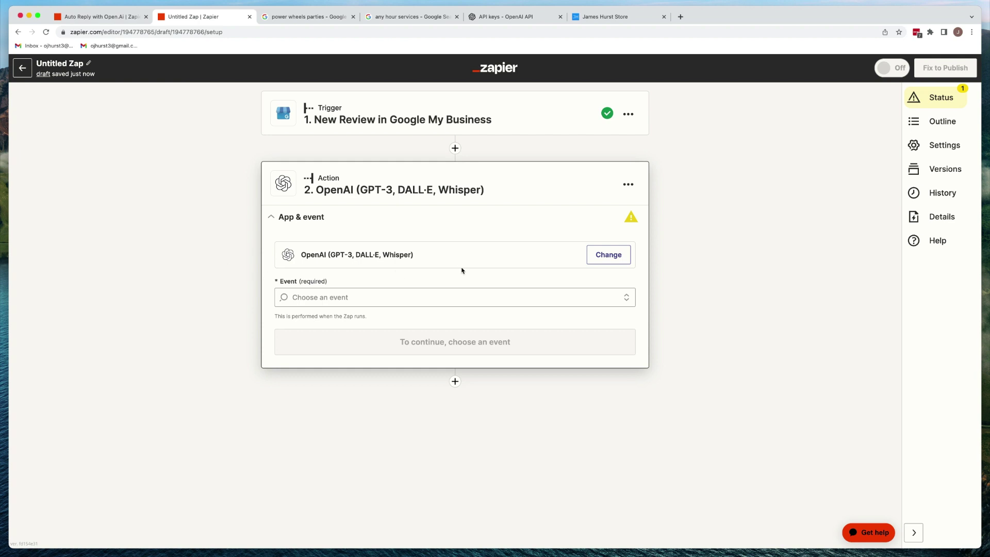
Search Google for "open ai sign up api keys" in a new browser tab and open the OpenAI account's API keys page
click(680, 16)
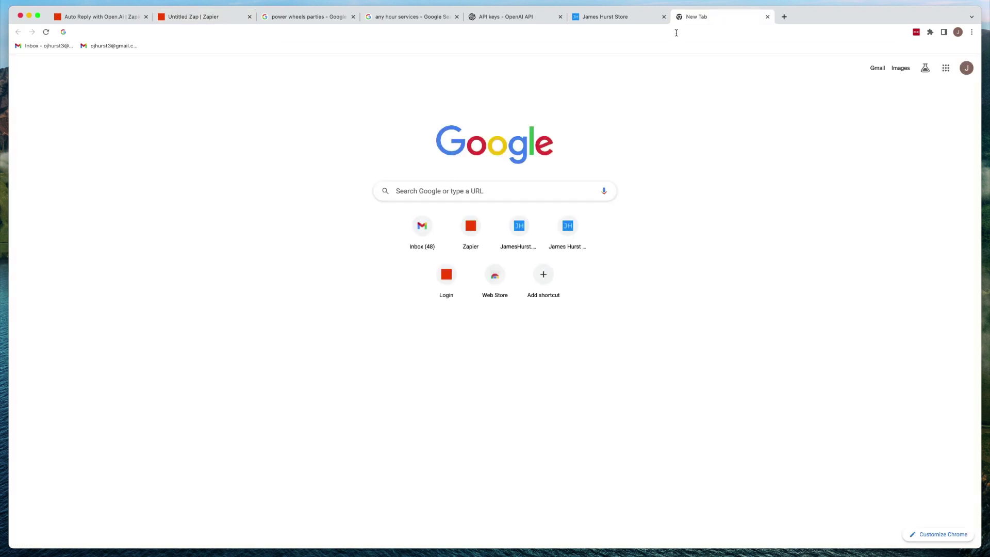
text(open)
key(Right)
key(Return)
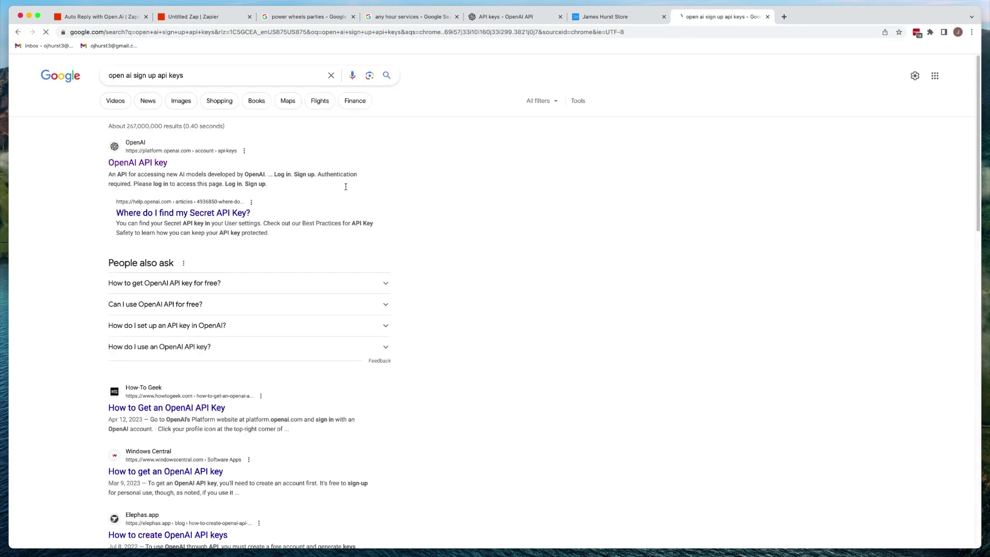
click(131, 164)
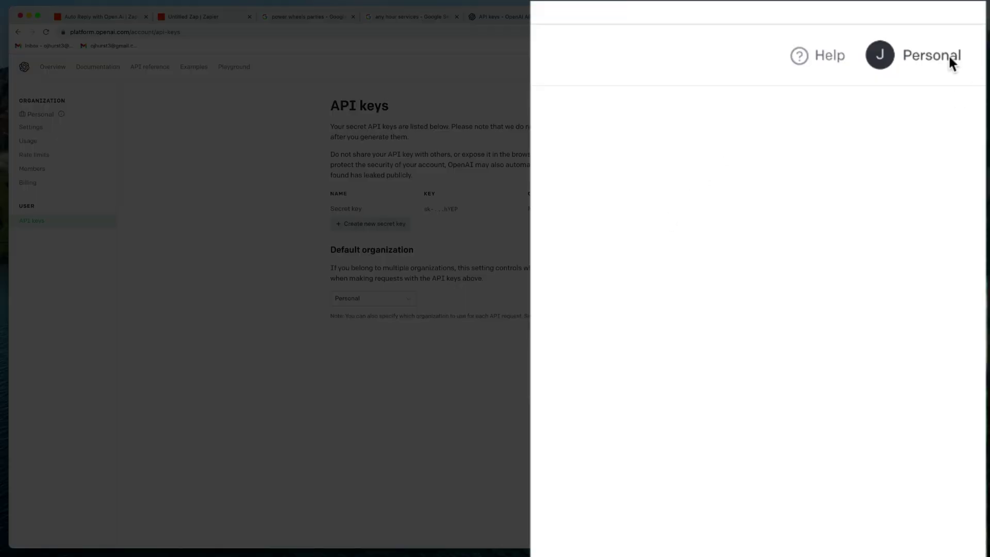
click(928, 63)
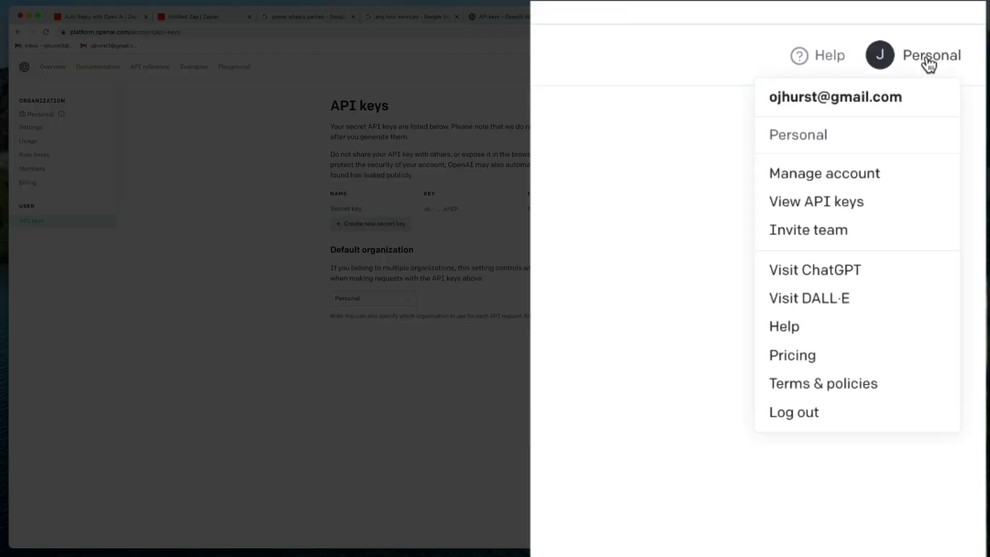
click(812, 212)
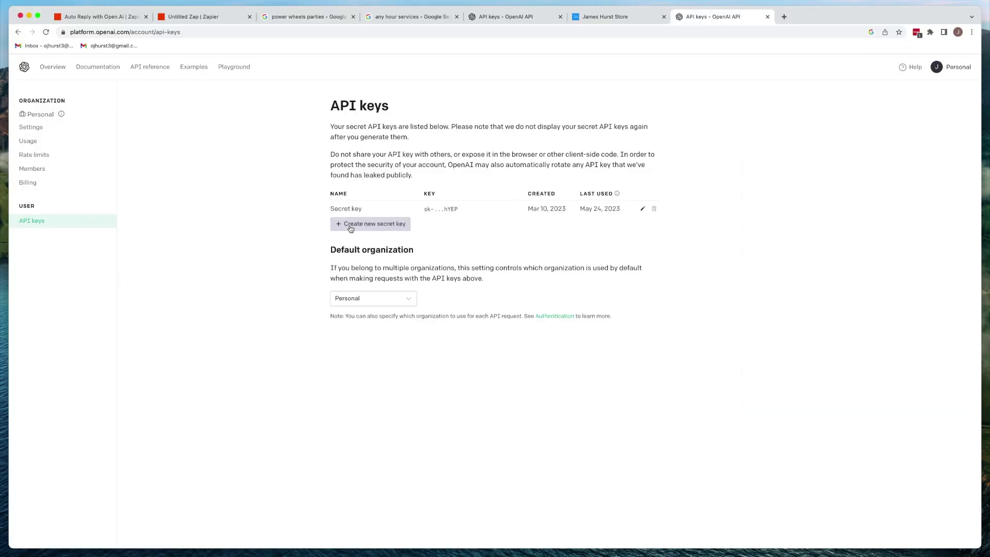
Create a new OpenAI secret key named "auto reply with open ai" and copy the key
click(350, 225)
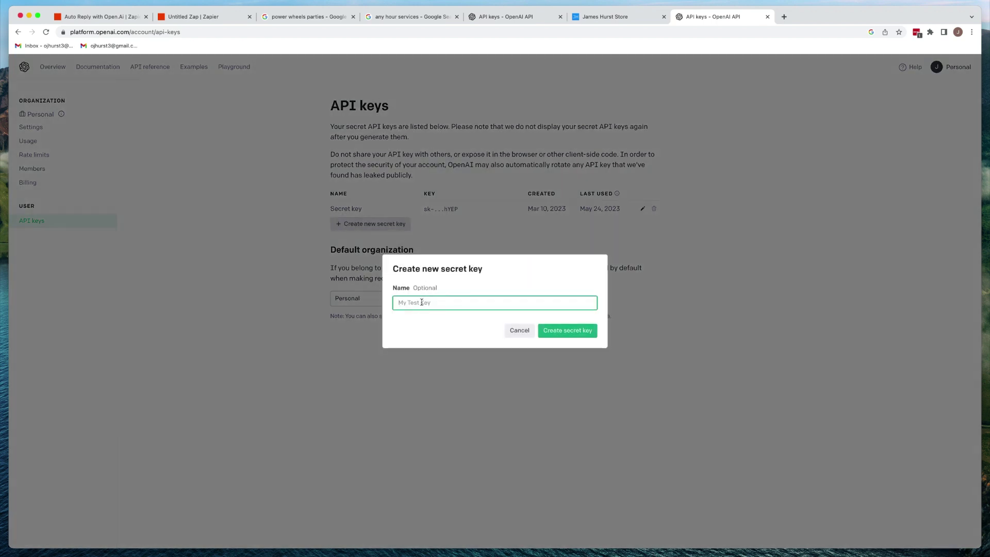
text(au)
key(BackSpace)
key(BackSpace)
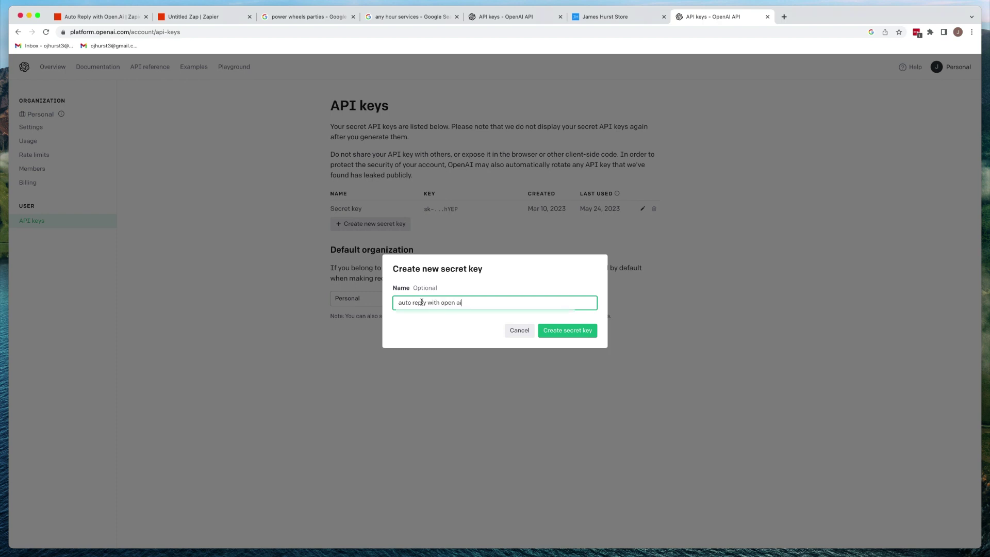
click(557, 331)
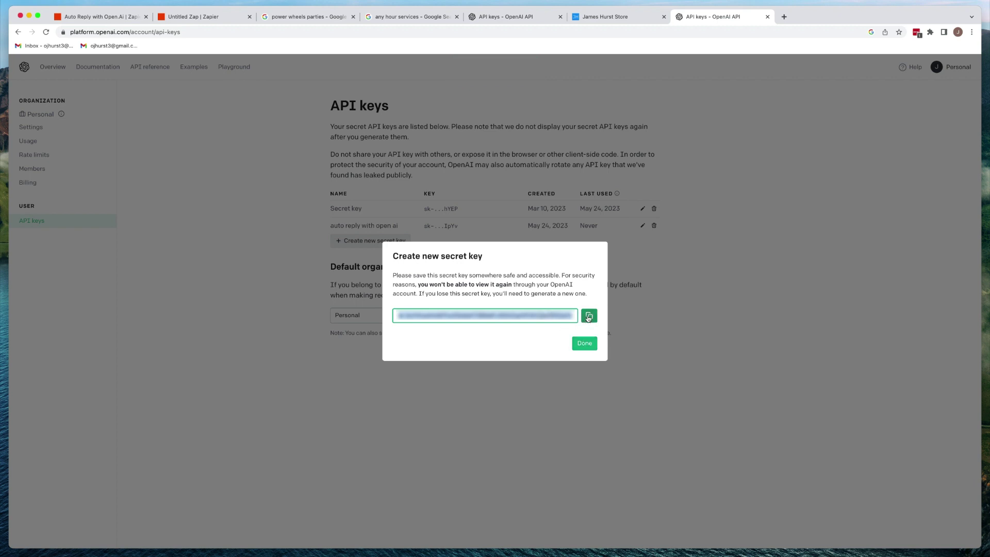
click(589, 316)
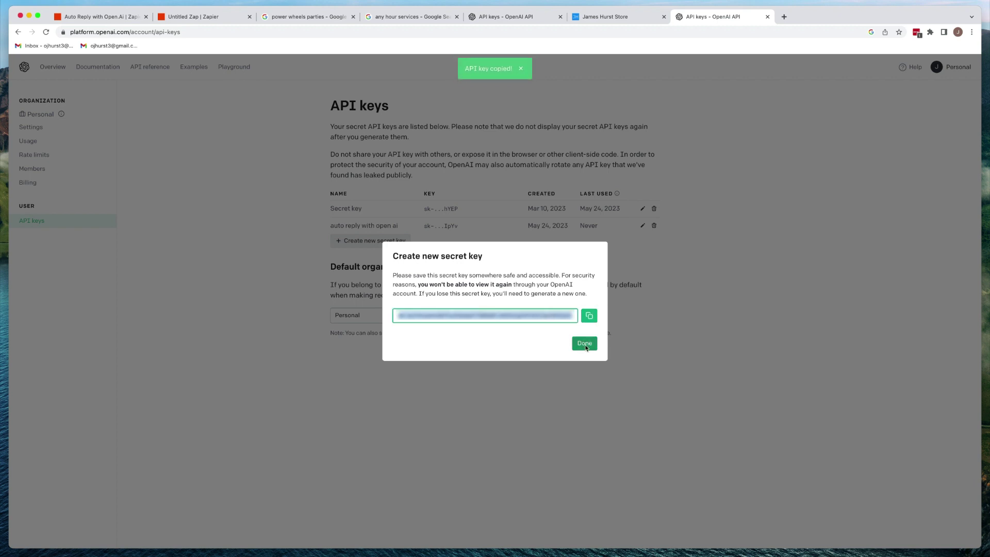
click(585, 344)
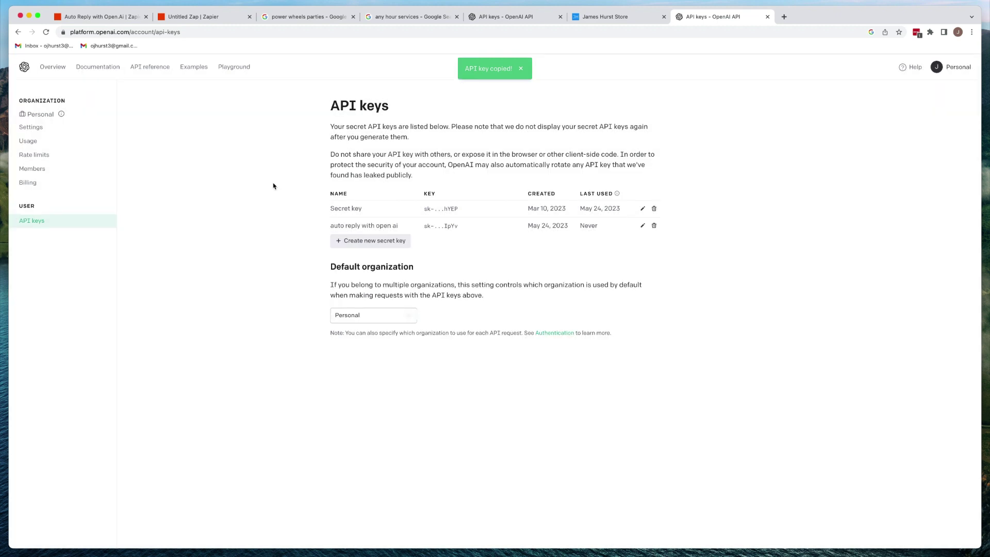
Return to the untitled Zap and set the OpenAI action's event to Send Prompt
click(214, 19)
click(324, 298)
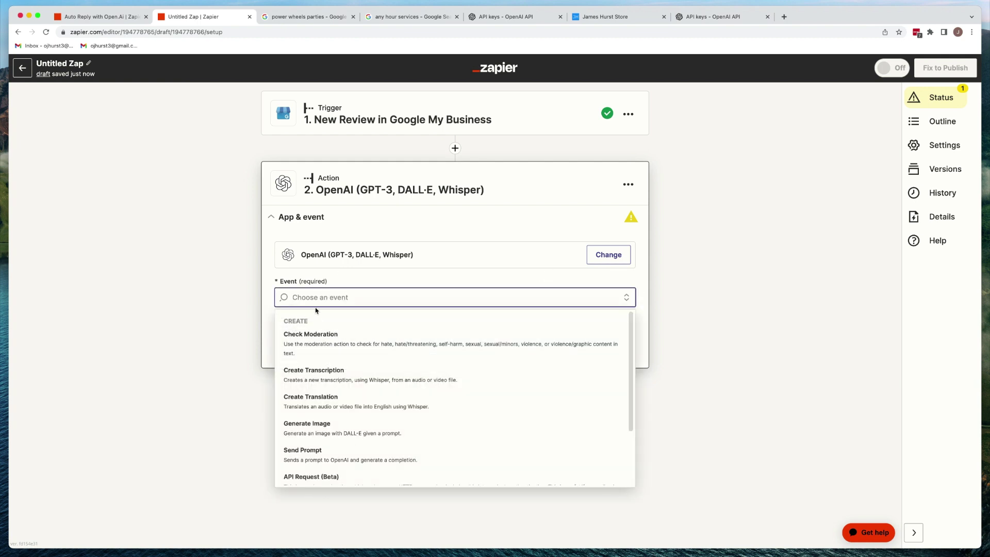
click(312, 453)
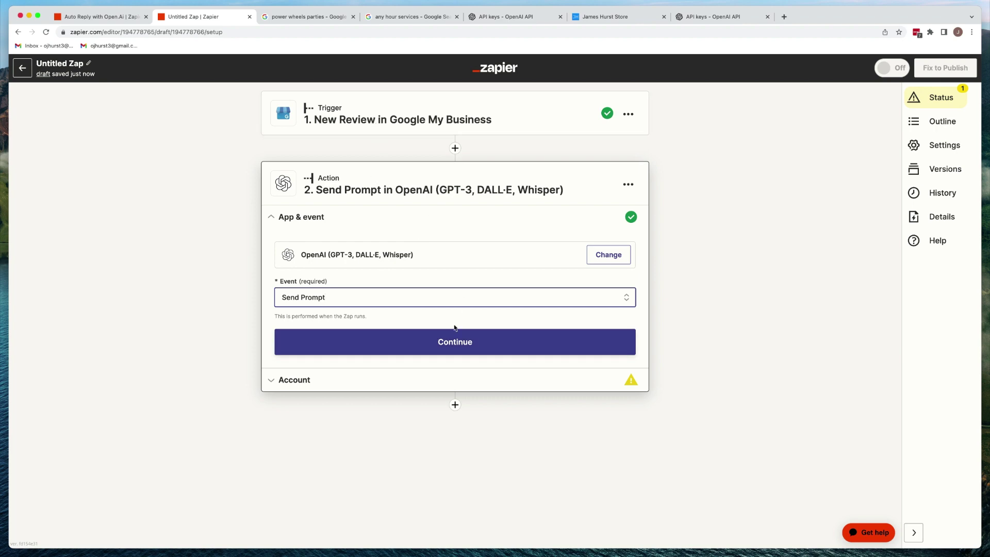
click(449, 343)
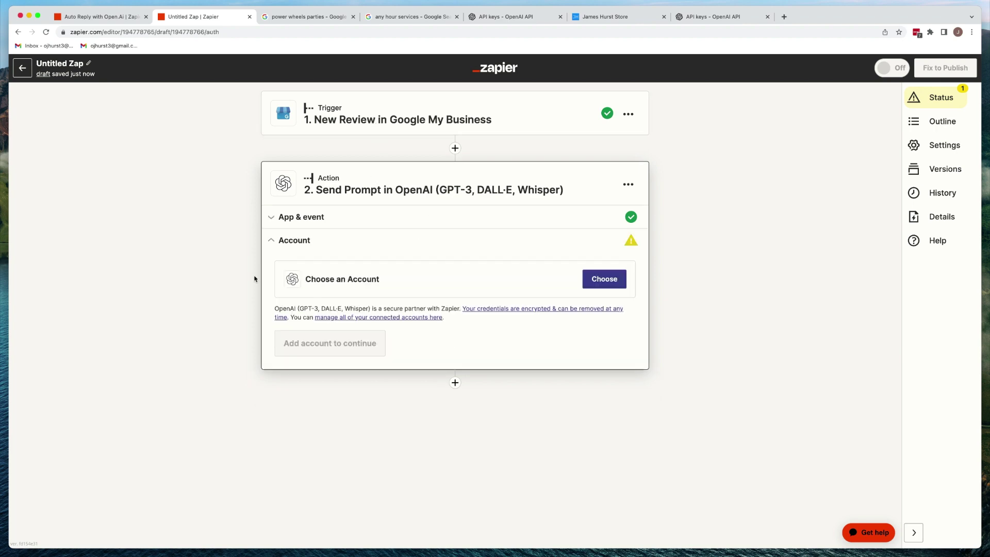
Assign the connected OpenAI account already used in one Zap to the Send Prompt action and proceed to its action settings
click(599, 282)
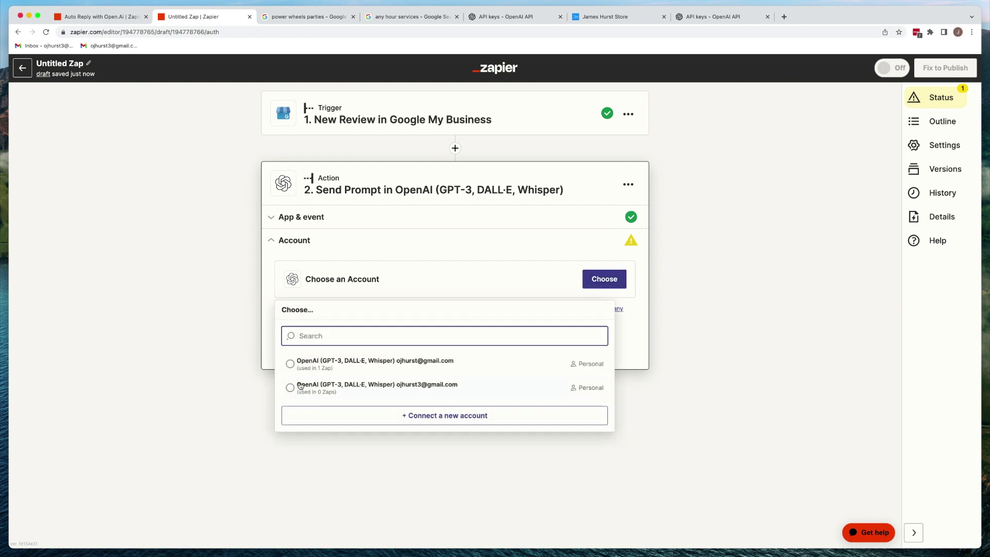
click(438, 420)
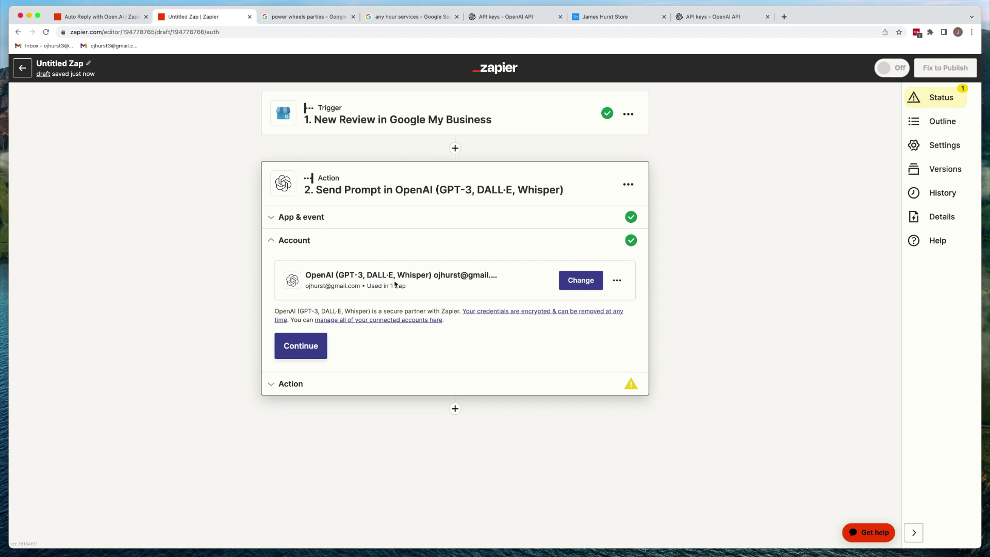
click(305, 345)
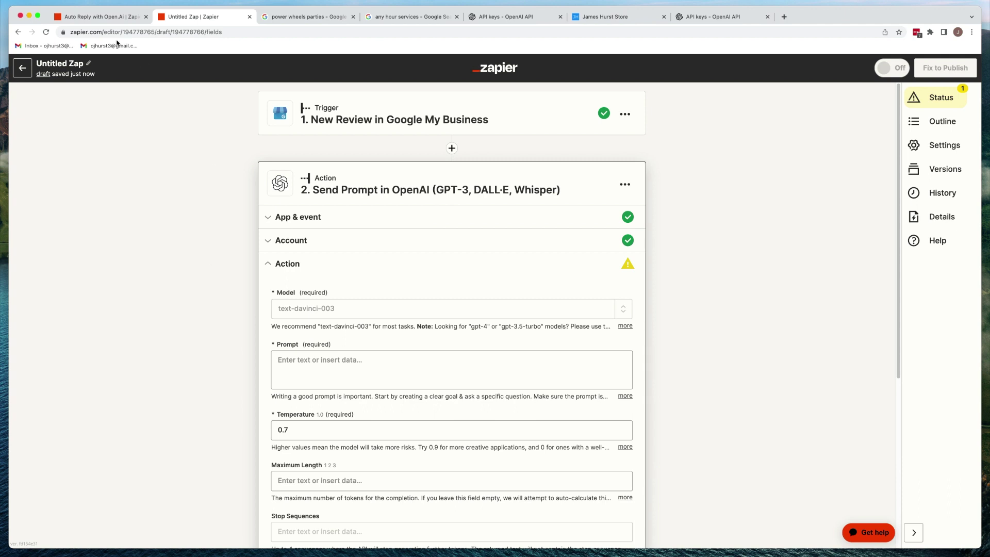
Open the Send Prompt action in the Auto Reply with Open.Ai Zap and read through its prompt text
click(109, 19)
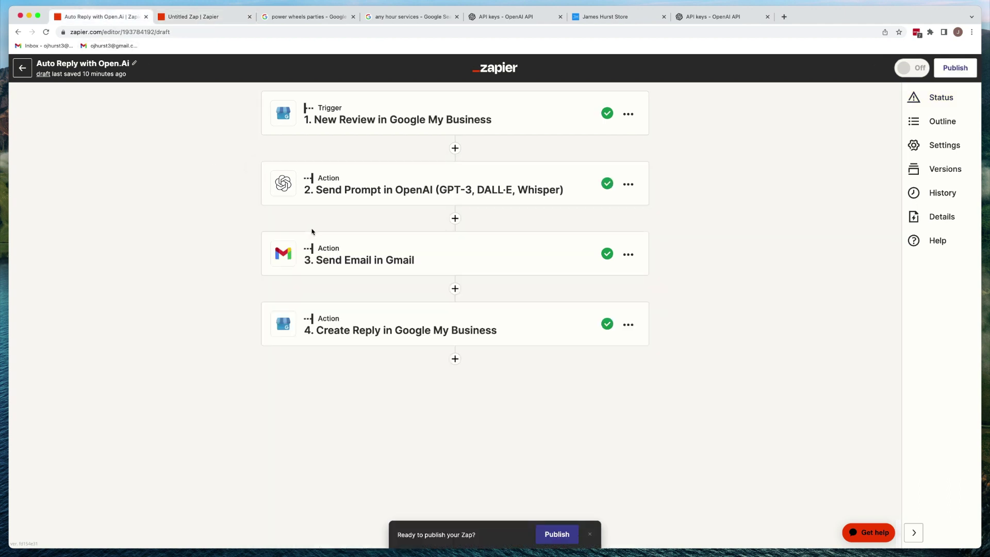
click(305, 188)
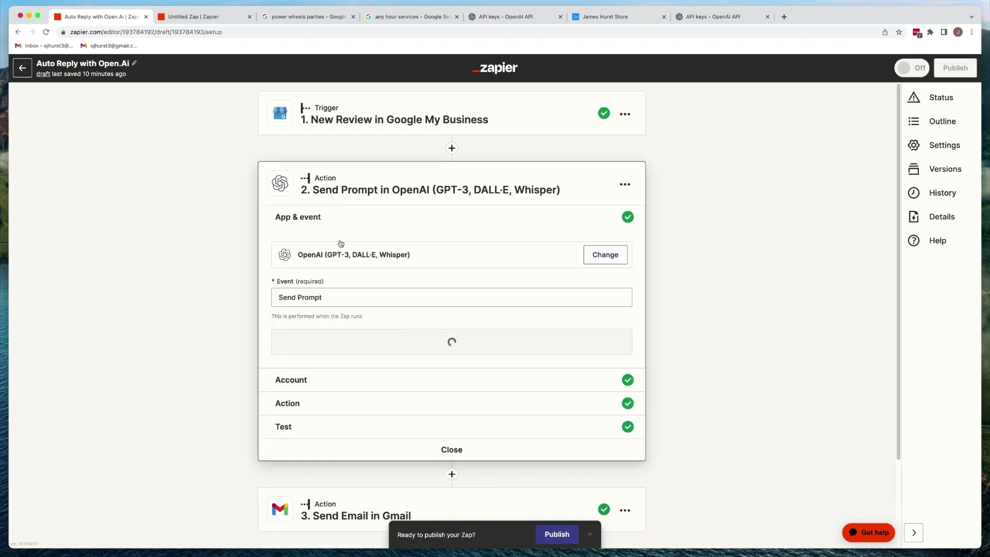
click(289, 403)
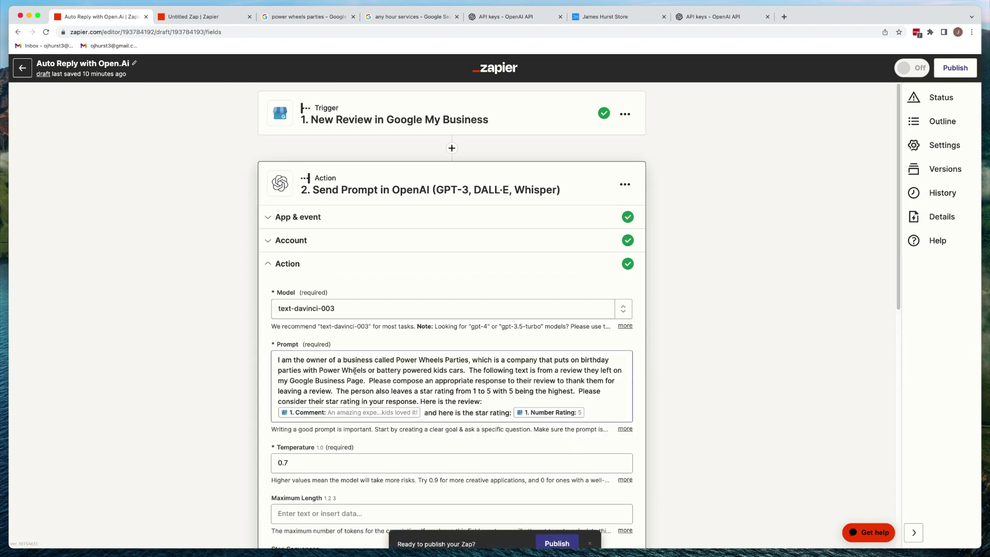
drag(356, 359, 440, 360)
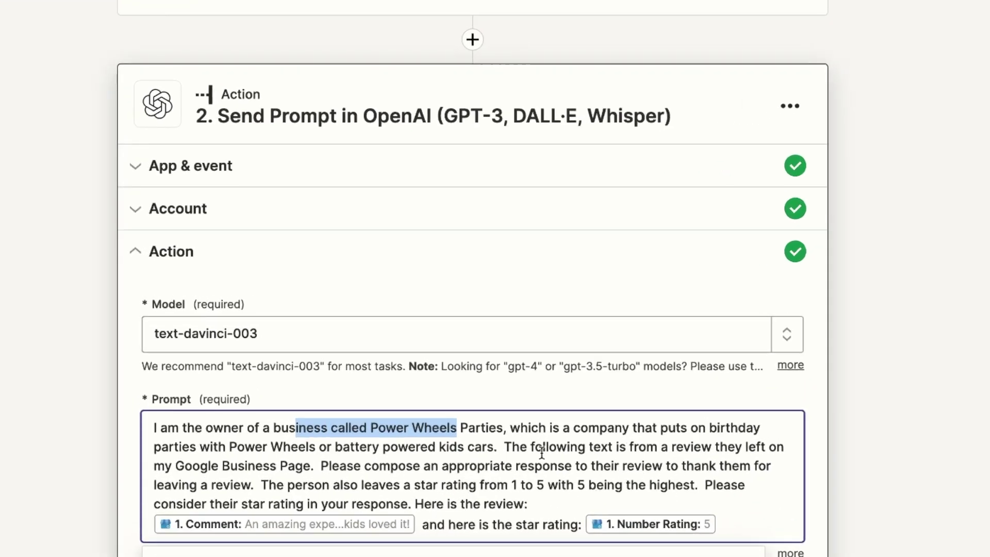
drag(541, 452, 640, 474)
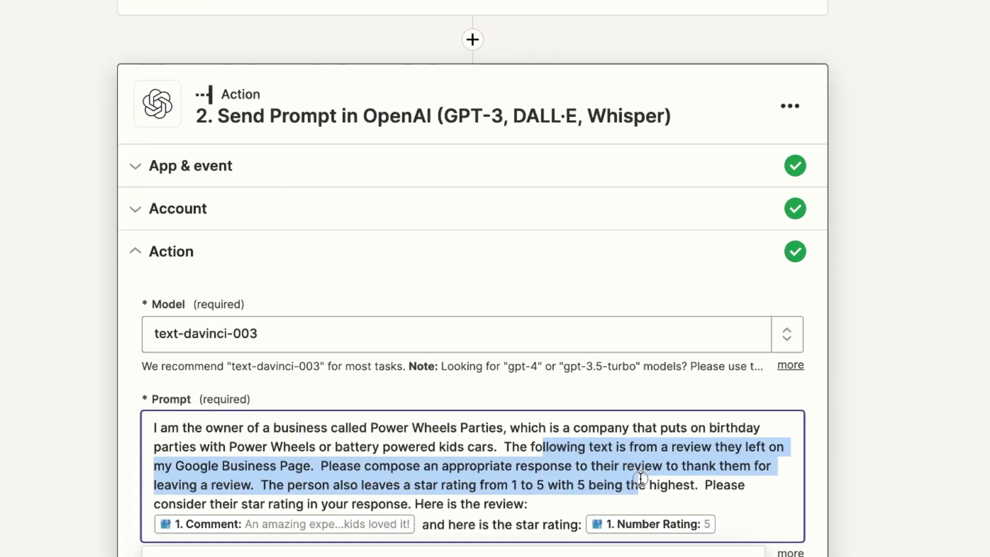
click(526, 473)
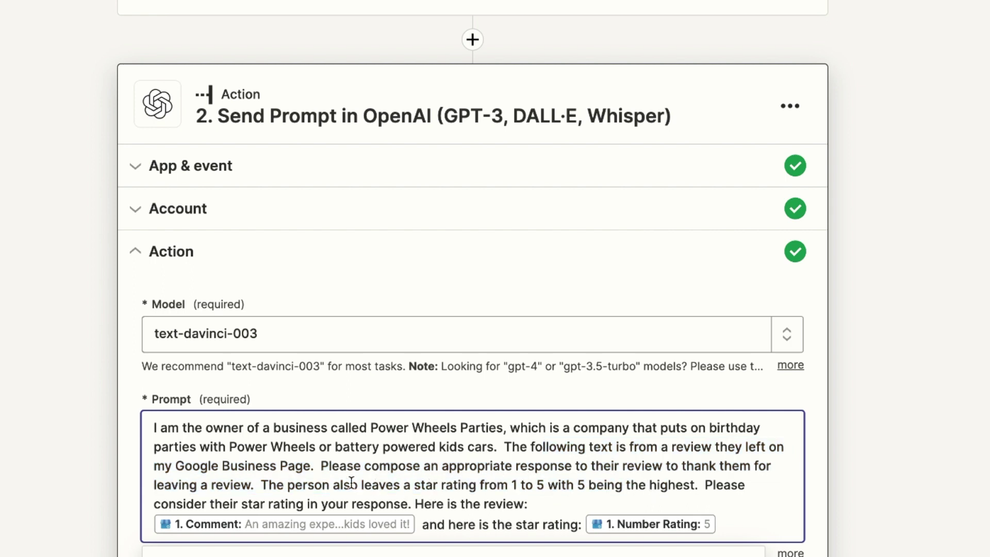
drag(340, 484, 657, 494)
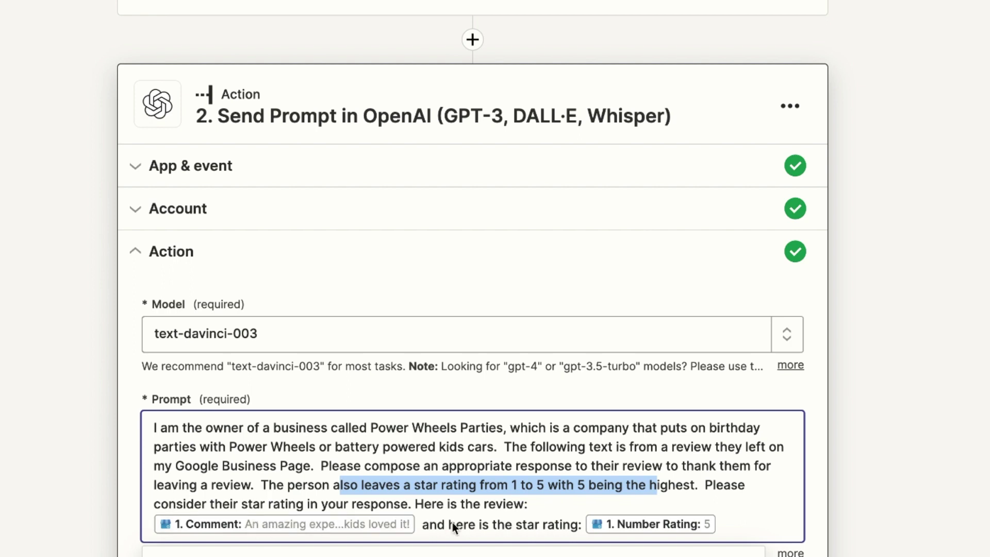
Copy the prompt text up to "Here is the review:" from the finished Zap into the untitled Zap's Prompt field
drag(661, 508, 151, 428)
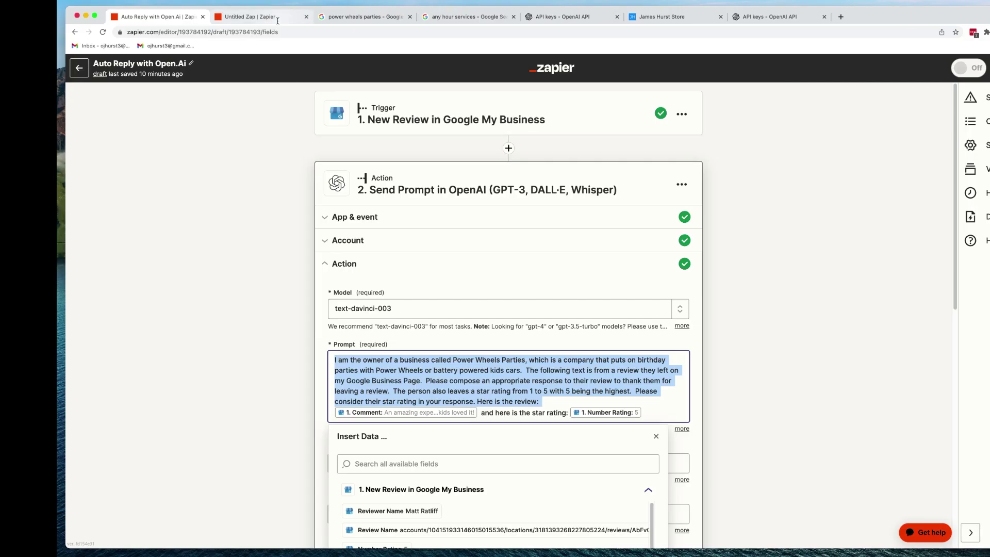
click(260, 17)
click(376, 361)
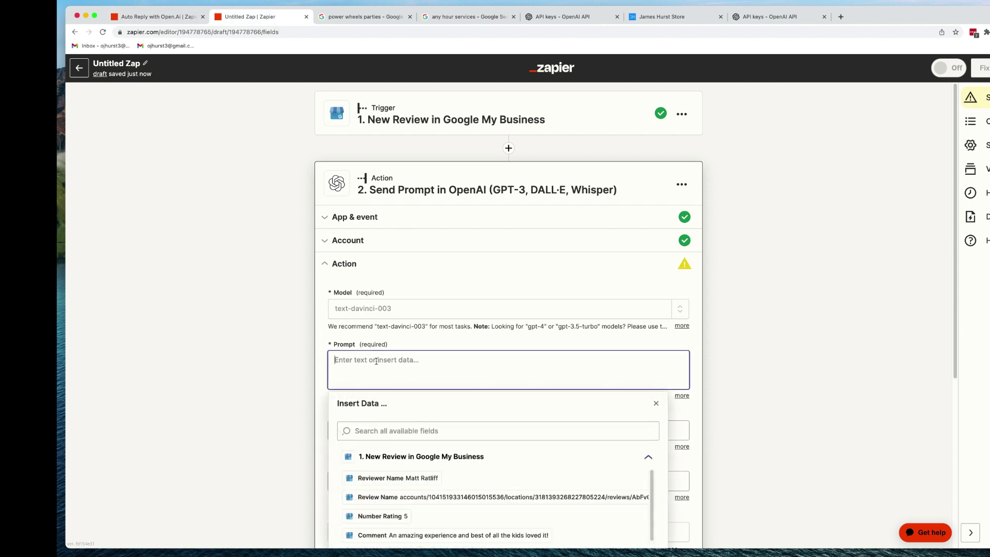
key(super+v)
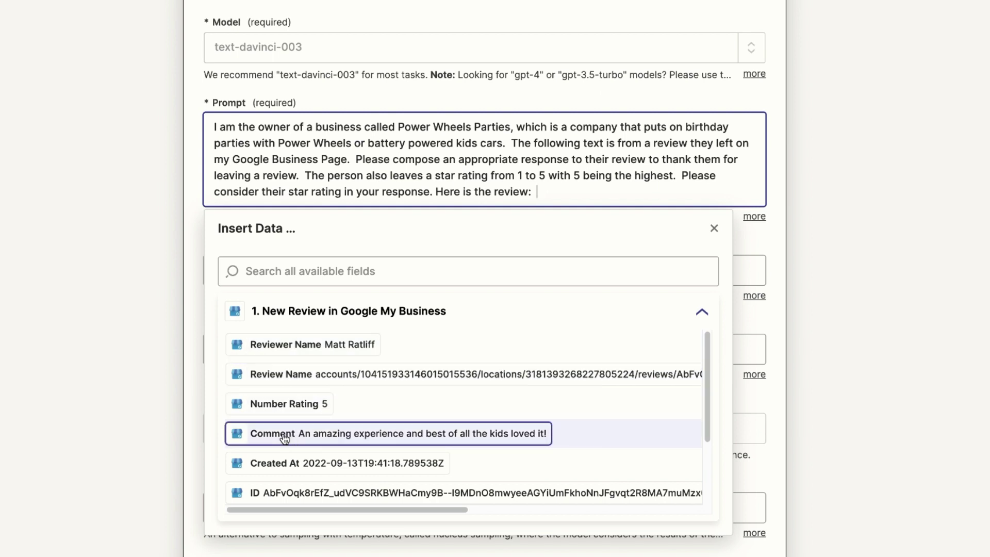
Complete the prompt with the trigger's Comment field, the text "and here is the star rating:" and the Number Rating field
click(285, 438)
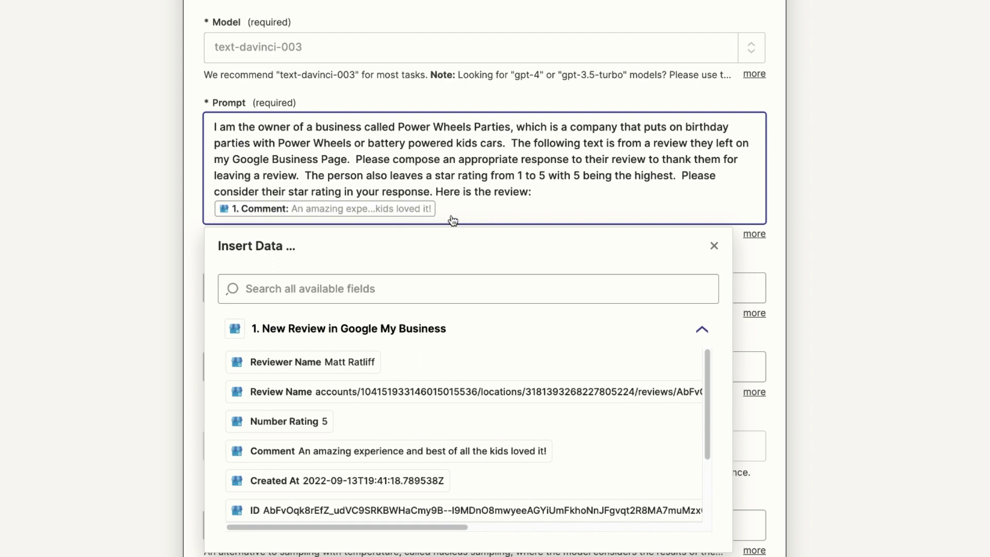
text(and here is the star)
text( rating:)
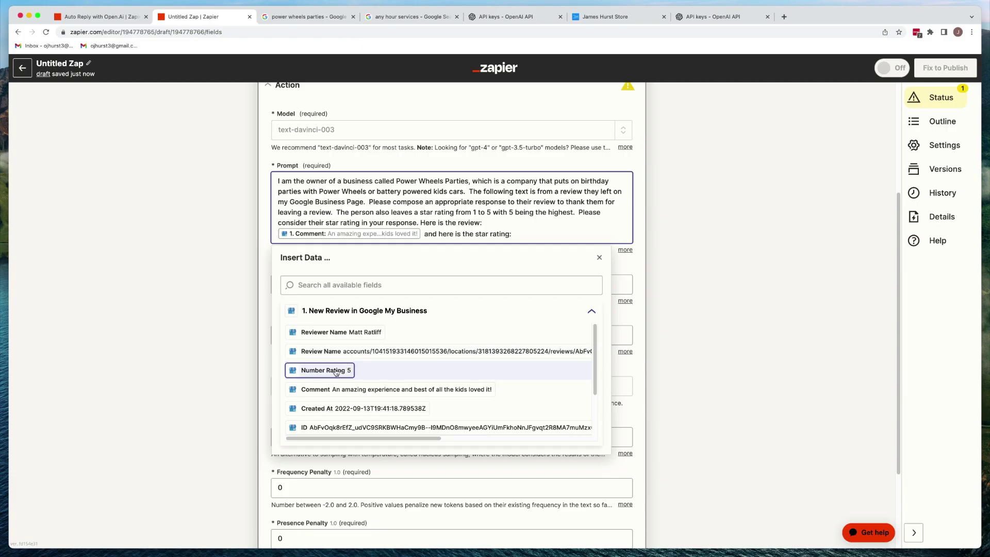
click(336, 372)
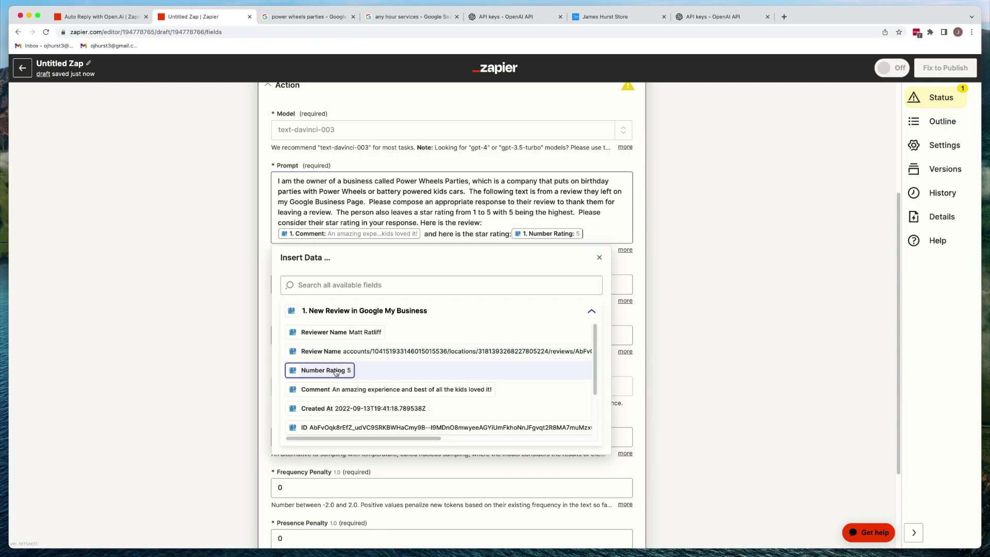
click(668, 269)
scroll(339, 289, up, 2)
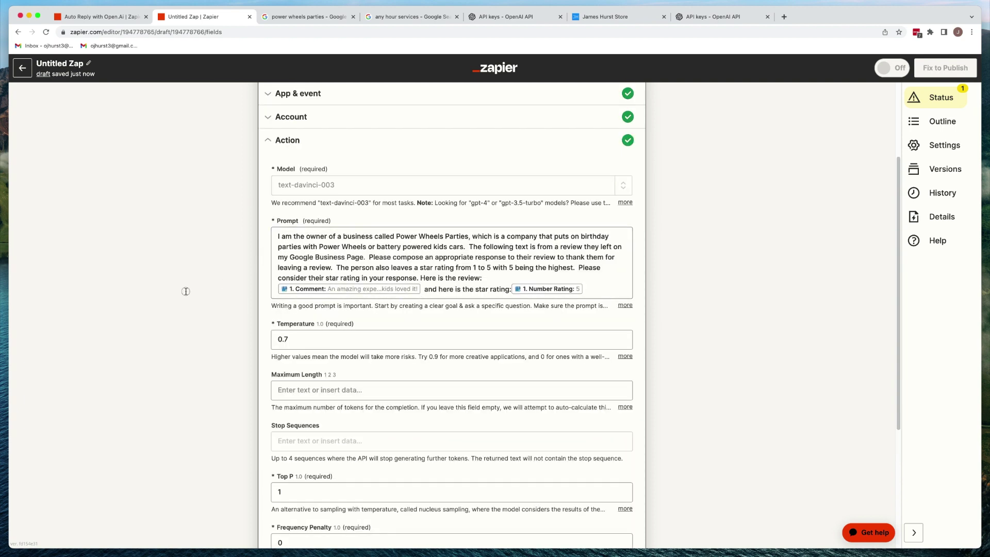
Accept the Send Prompt action's settings and test the action with the sample review data
scroll(259, 315, down, 4)
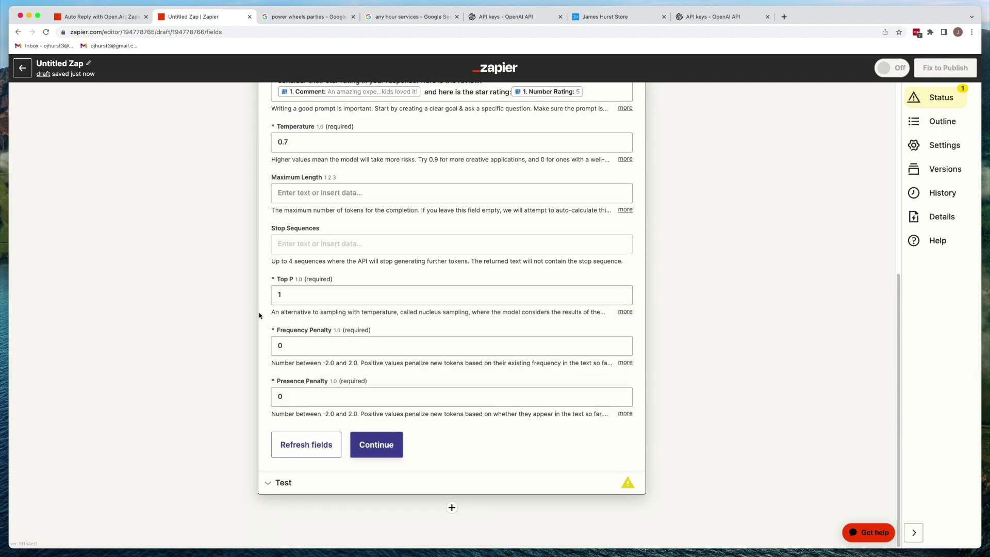
click(361, 446)
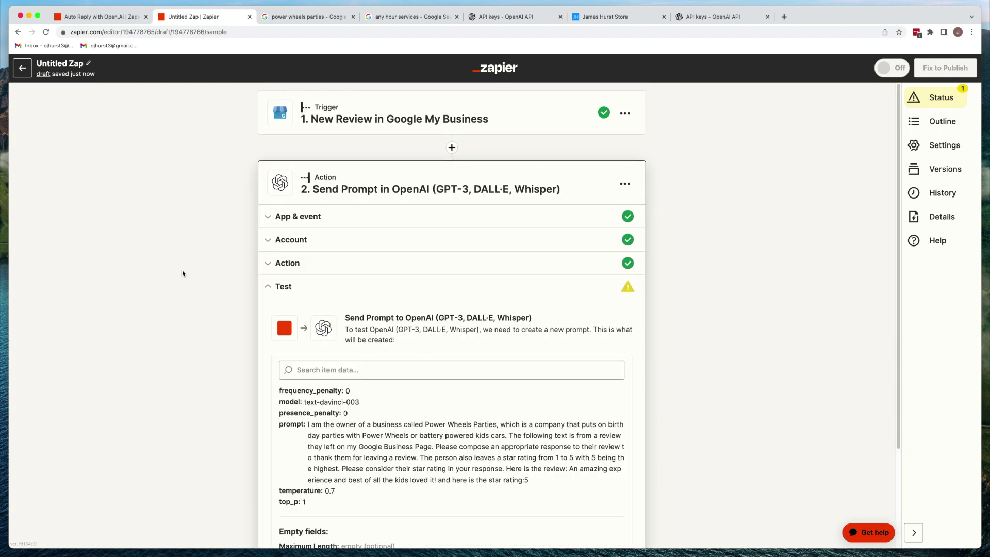
scroll(183, 274, down, 3)
click(344, 475)
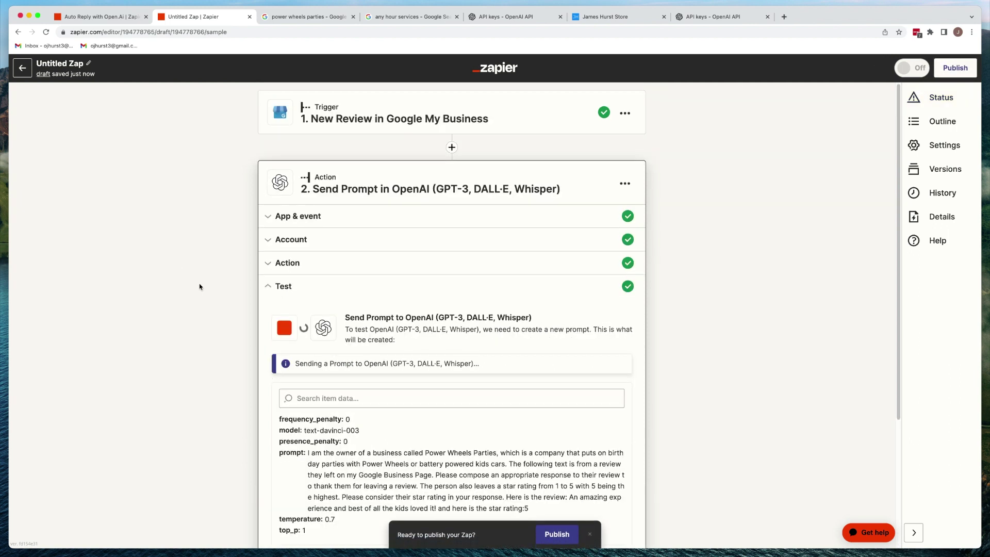
Read the reply OpenAI generated for the sample review in the test result
scroll(208, 288, down, 2)
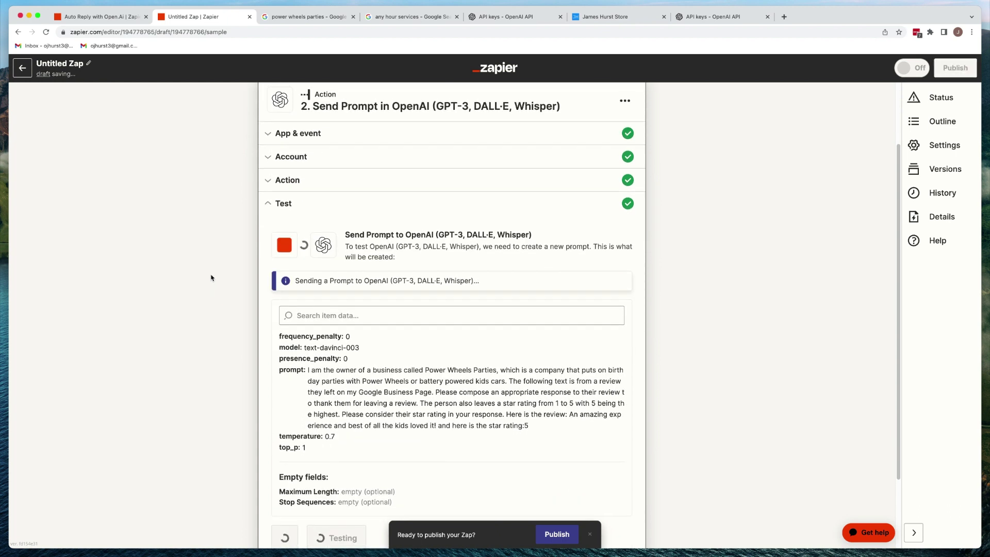
scroll(217, 267, down, 5)
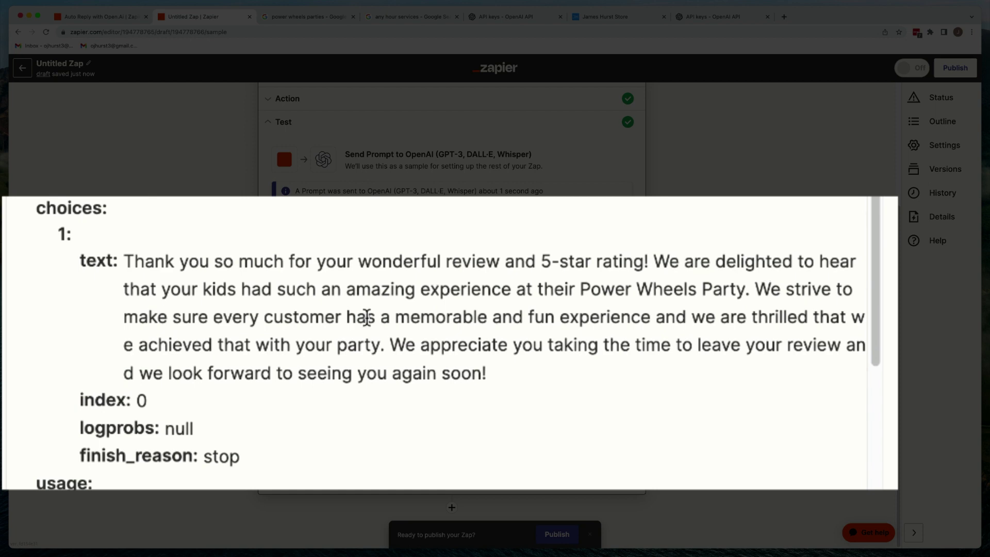
drag(369, 290, 721, 290)
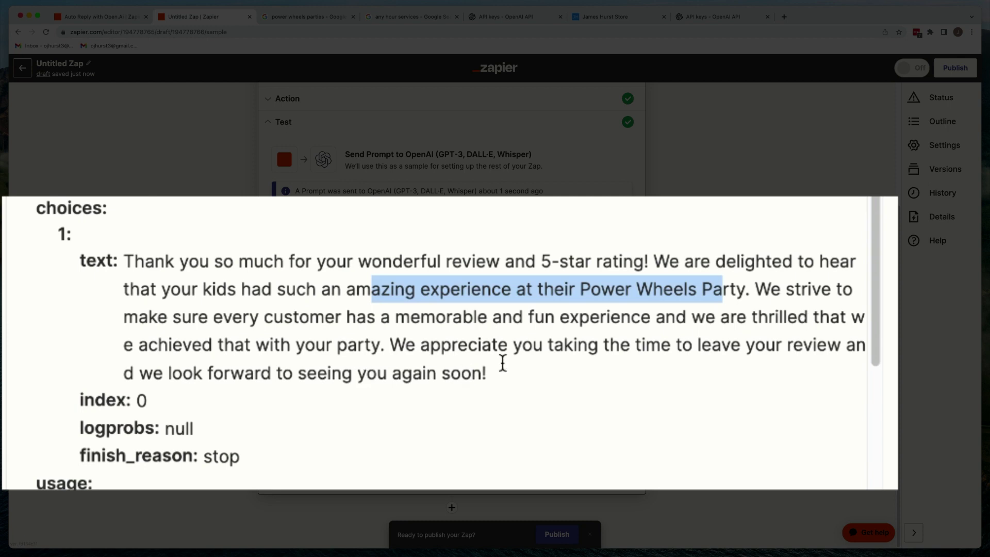
drag(317, 371, 550, 389)
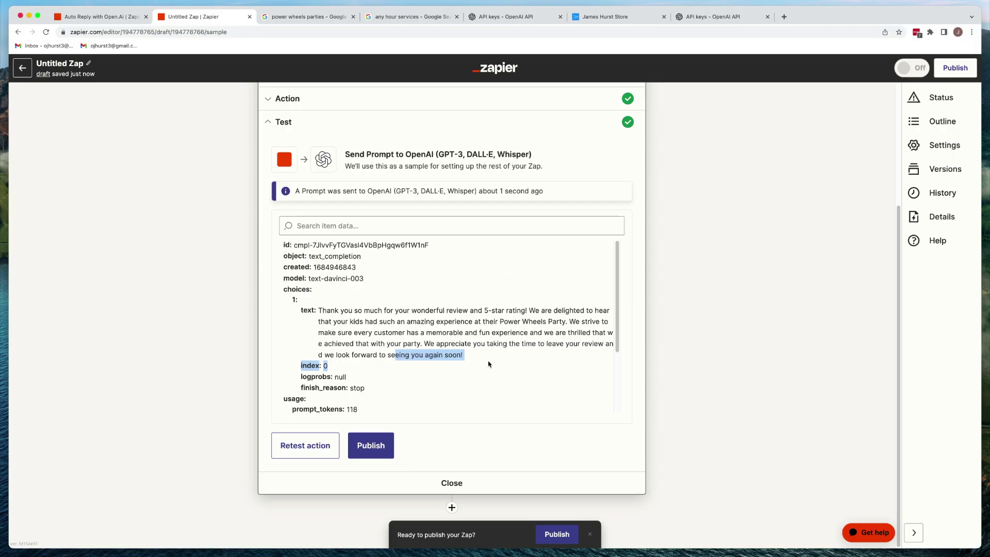
click(230, 339)
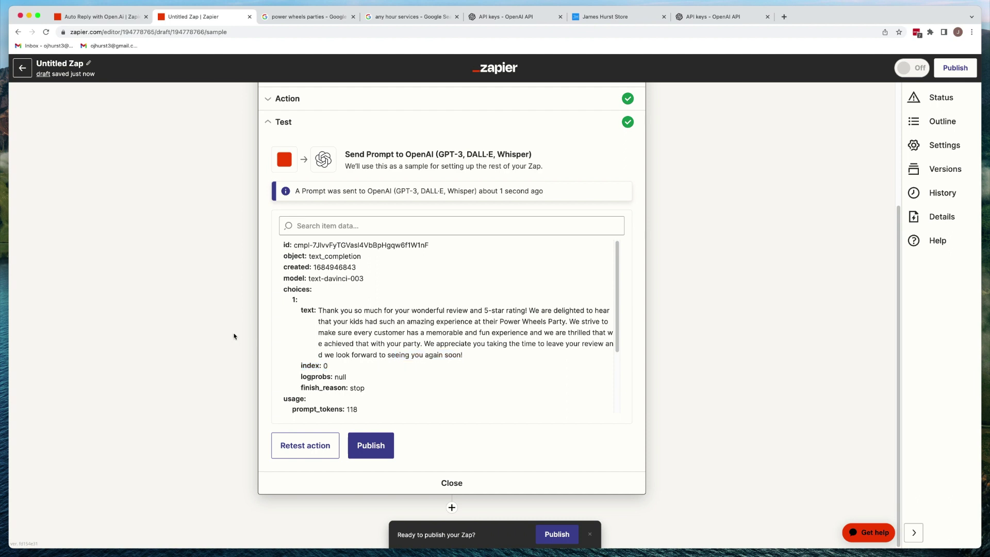
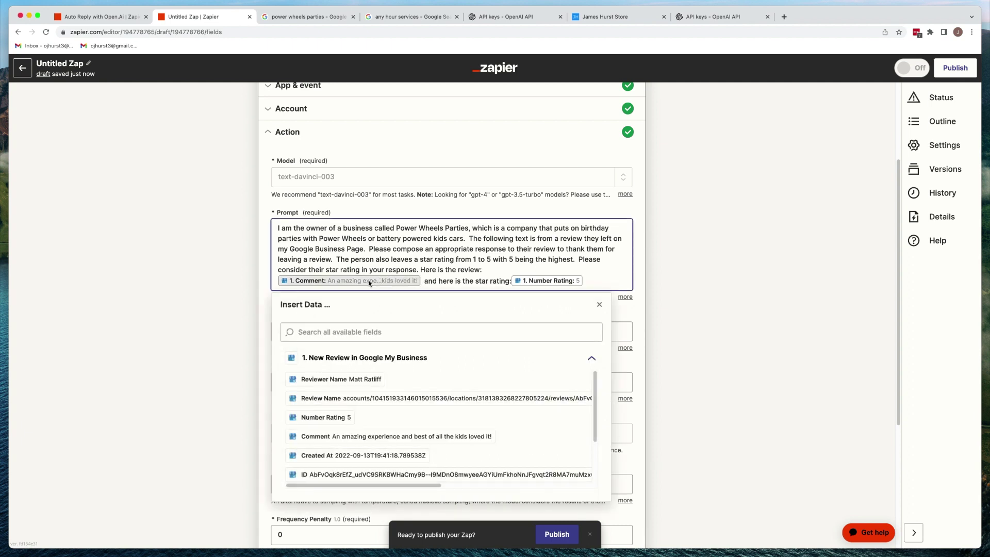
Replace the Comment field in the prompt with "the owner was late the he let his kids ride all the good cars, wouldnt recommend"
key(BackSpace)
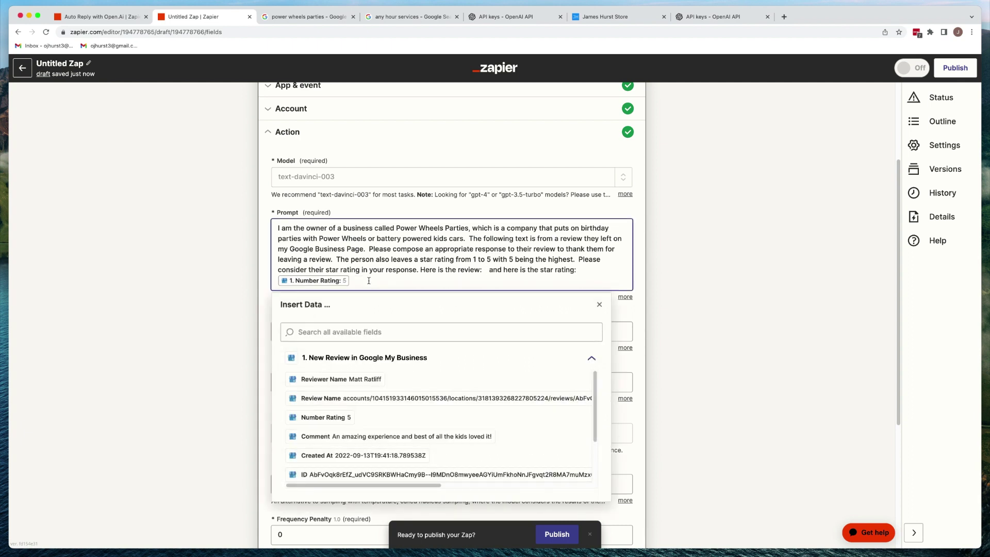
text(the owner was)
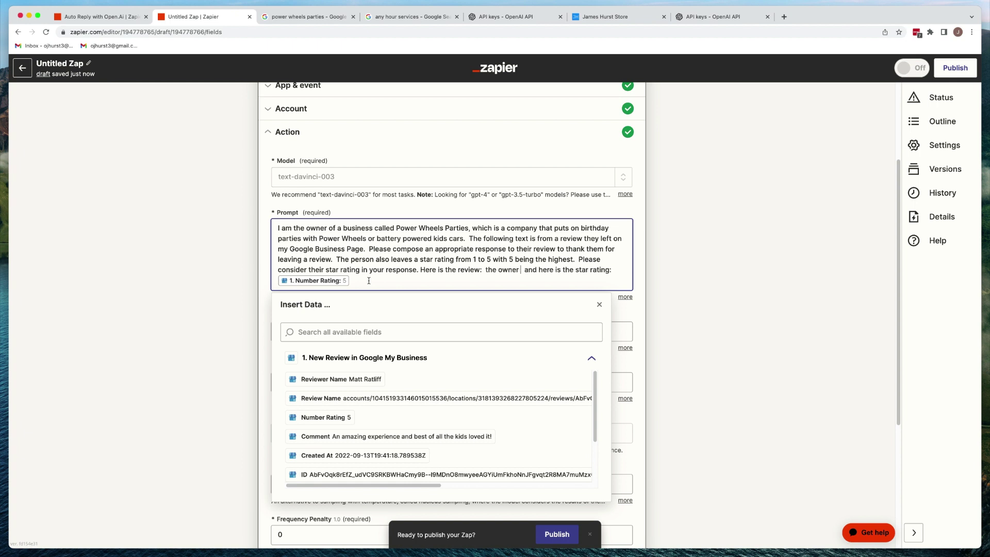
text( late)
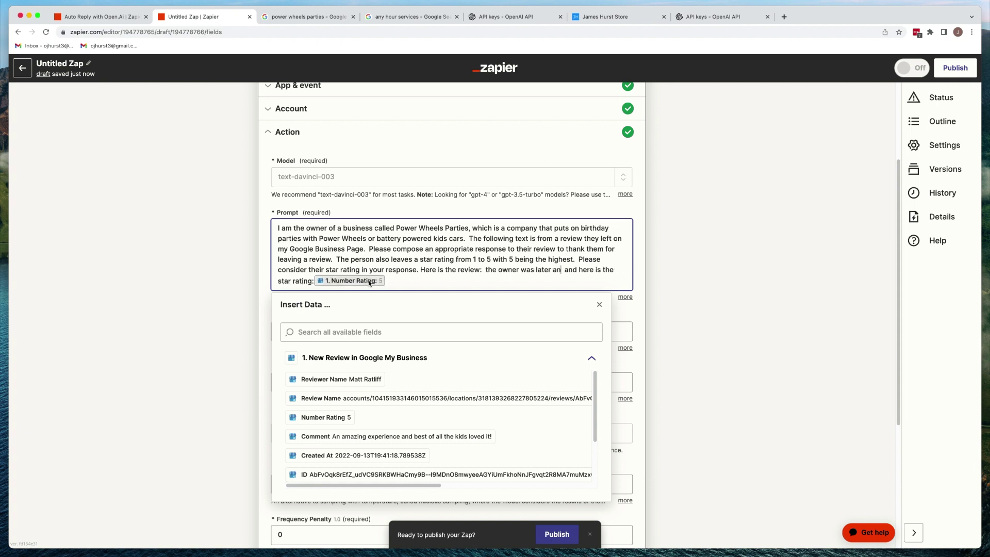
text( the he let)
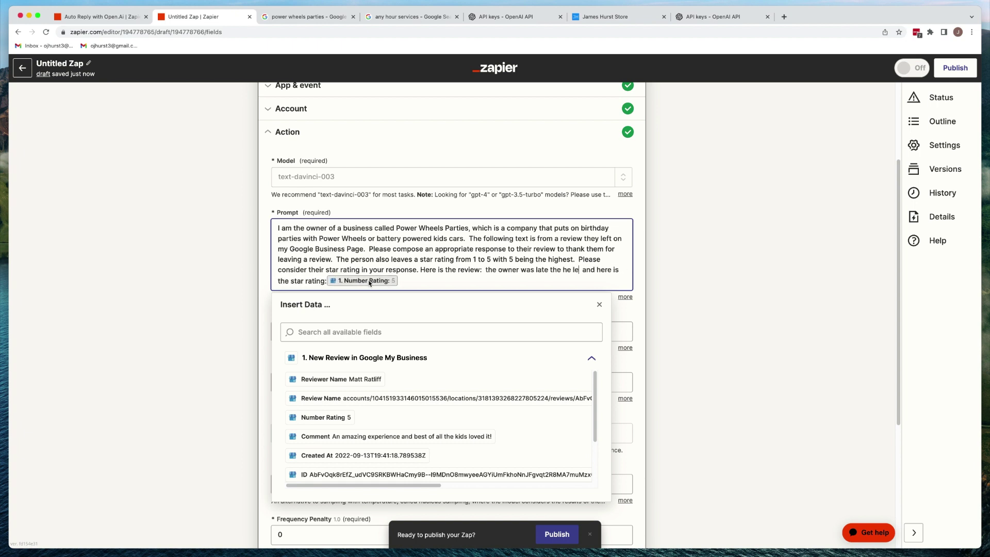
text( his i)
key(BackSpace)
text(kids ri)
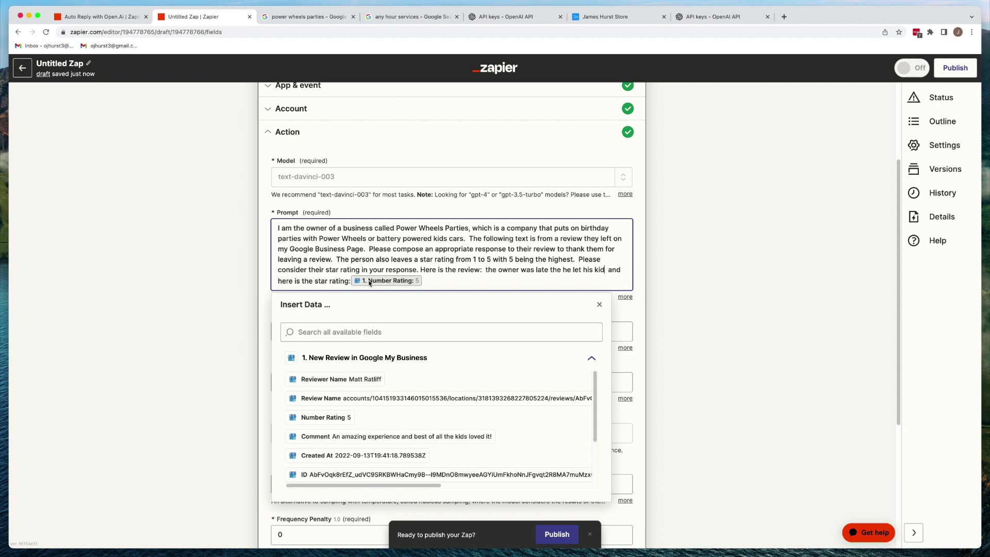
text(de all the good cars)
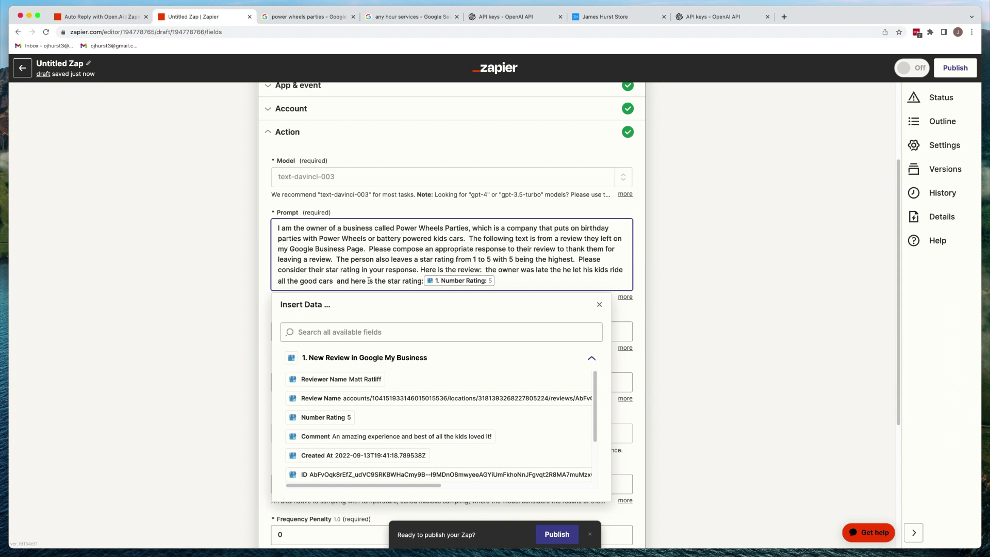
text(, )
text(wouldnt recomm)
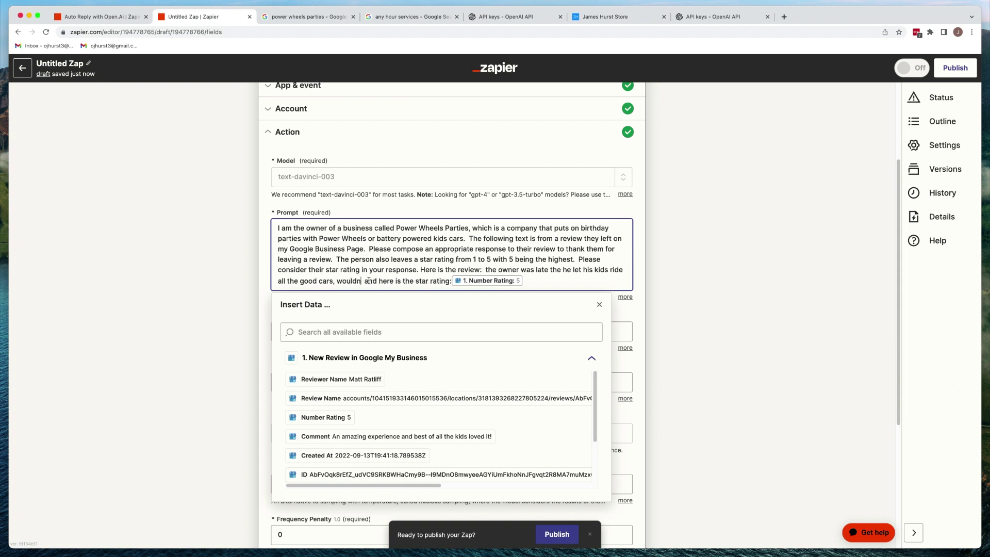
text(ne)
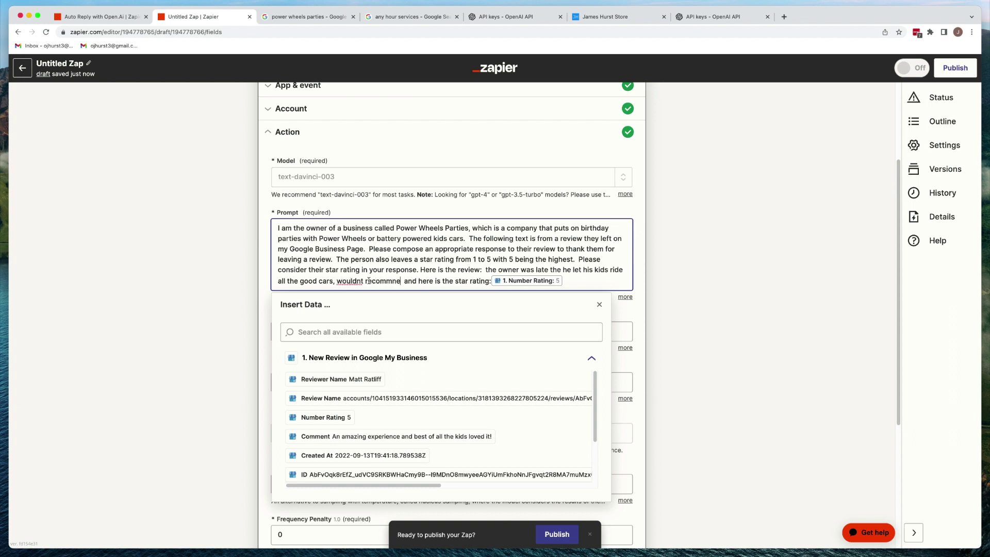
key(BackSpace)
key(BackSpace)
text(end)
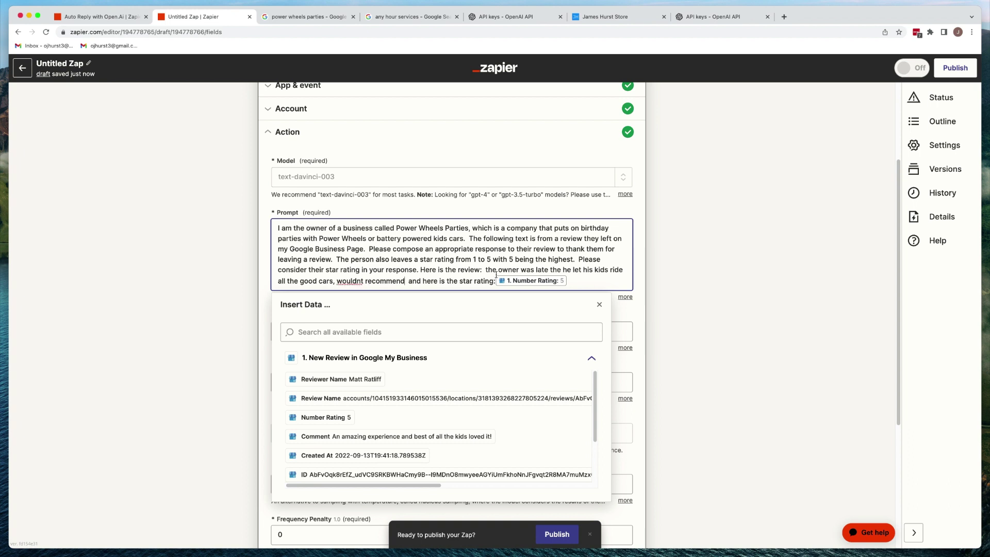
Replace the Number Rating field in the prompt with a star rating of 1 and retest the action
key(BackSpace)
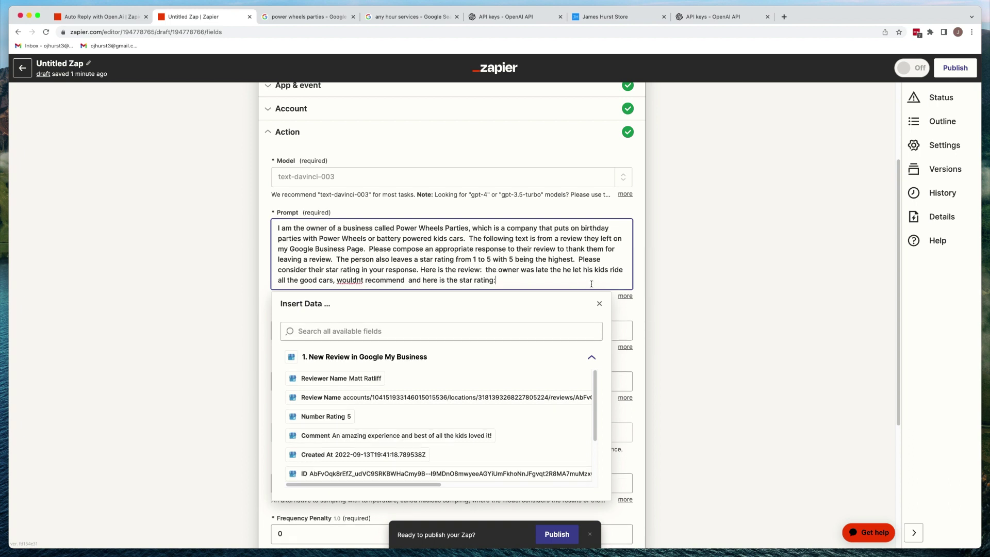
text(1)
click(227, 271)
scroll(376, 317, down, 5)
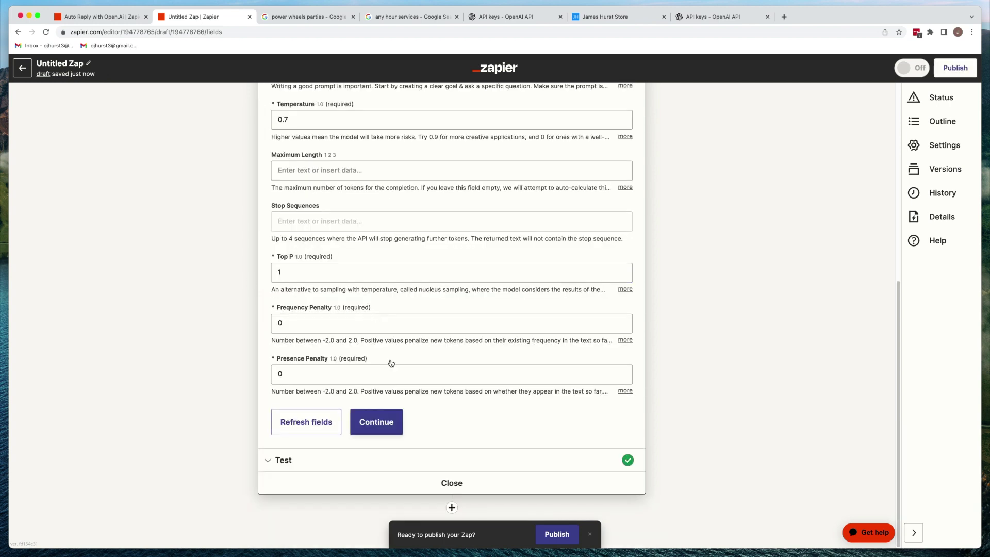
click(378, 427)
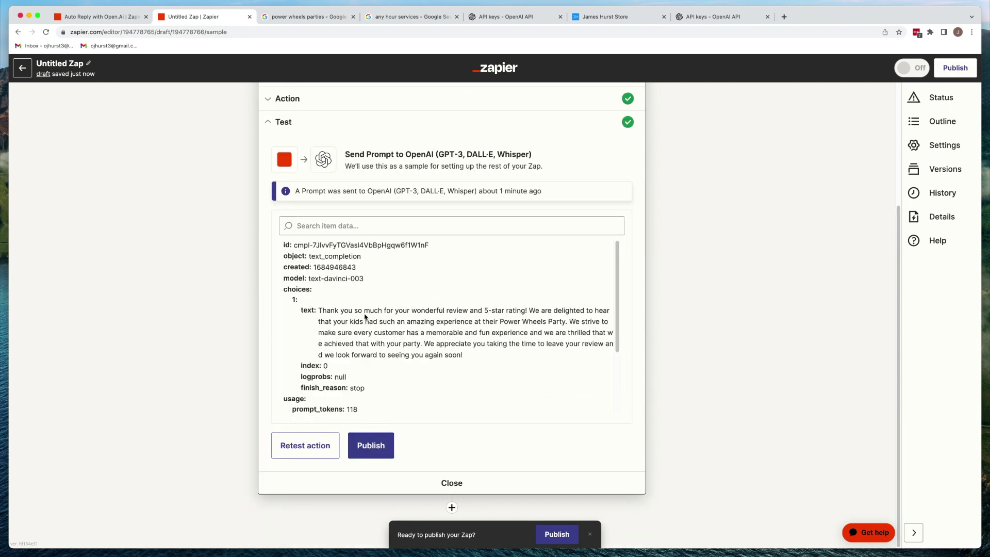
click(314, 445)
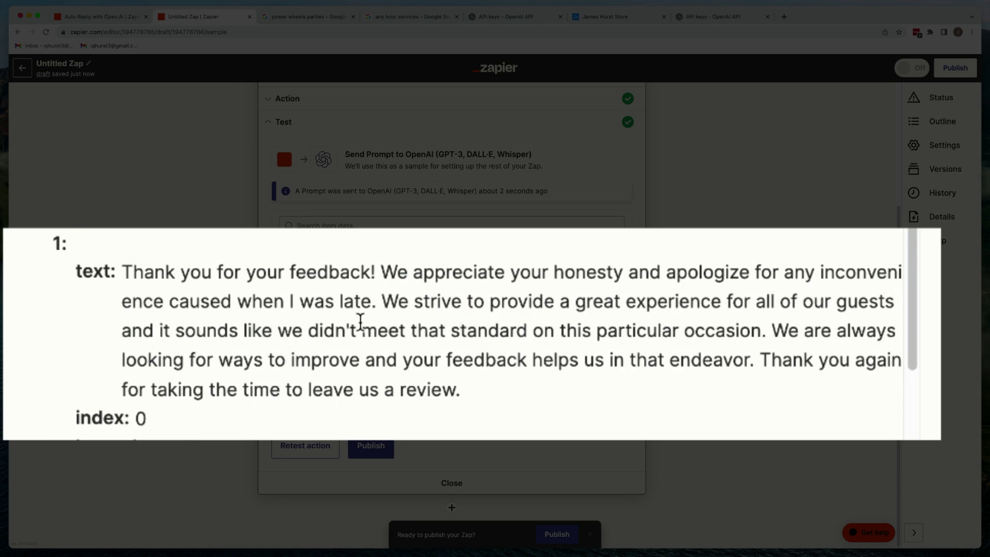
Read the reply OpenAI generated for the negative one-star review
drag(252, 330, 691, 336)
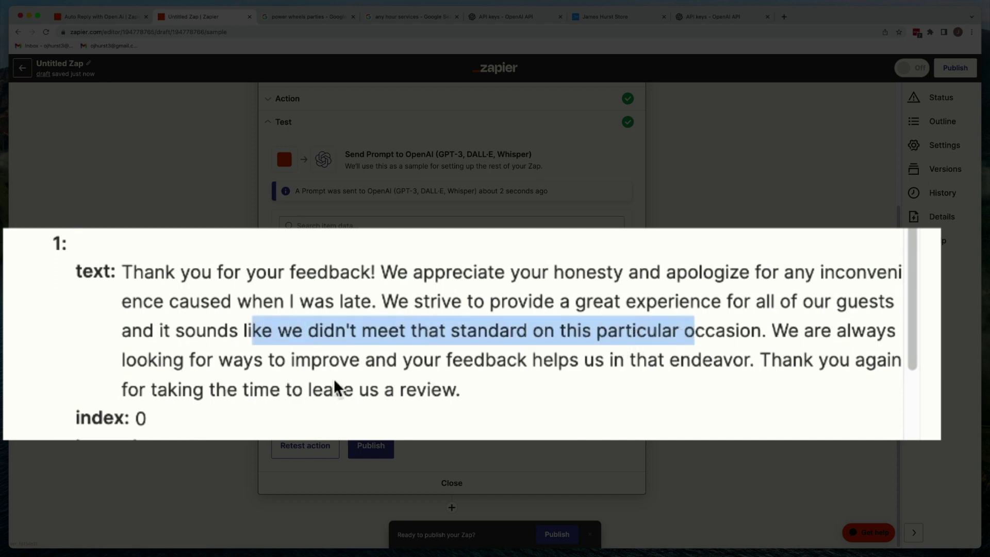
click(384, 375)
drag(447, 363, 690, 361)
drag(518, 411, 203, 307)
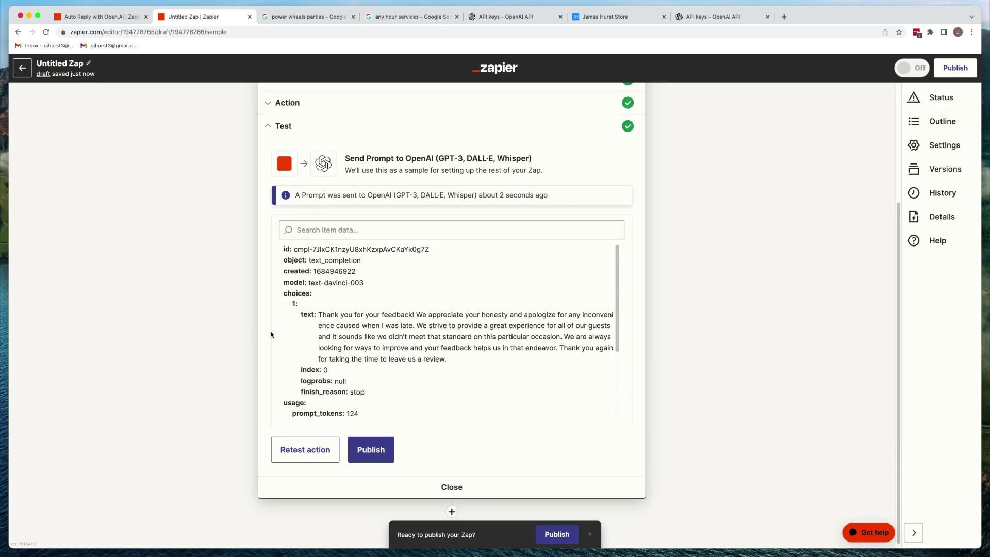
Reopen the action settings and replace the fixed star rating in the prompt with the trigger's Number Rating field
scroll(270, 334, up, 3)
click(287, 263)
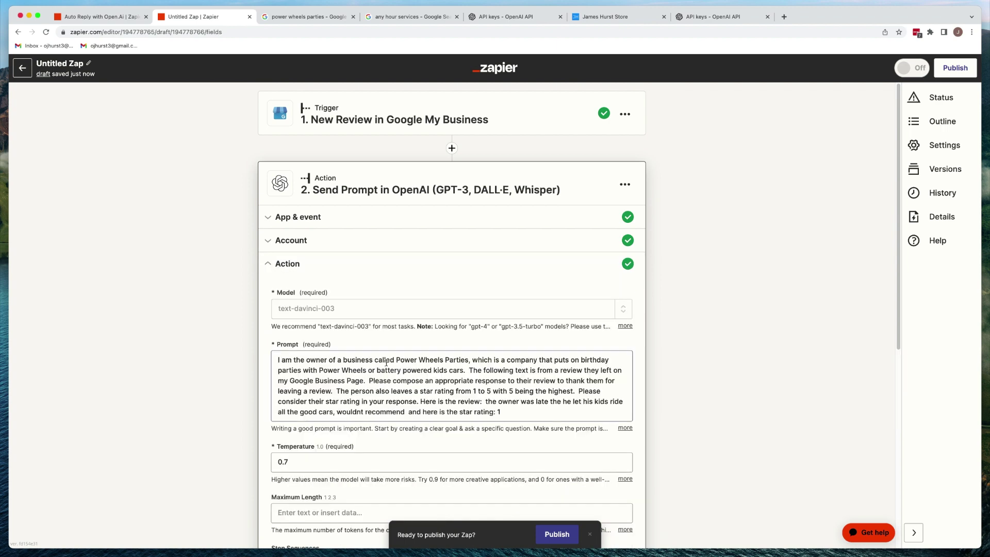
click(521, 407)
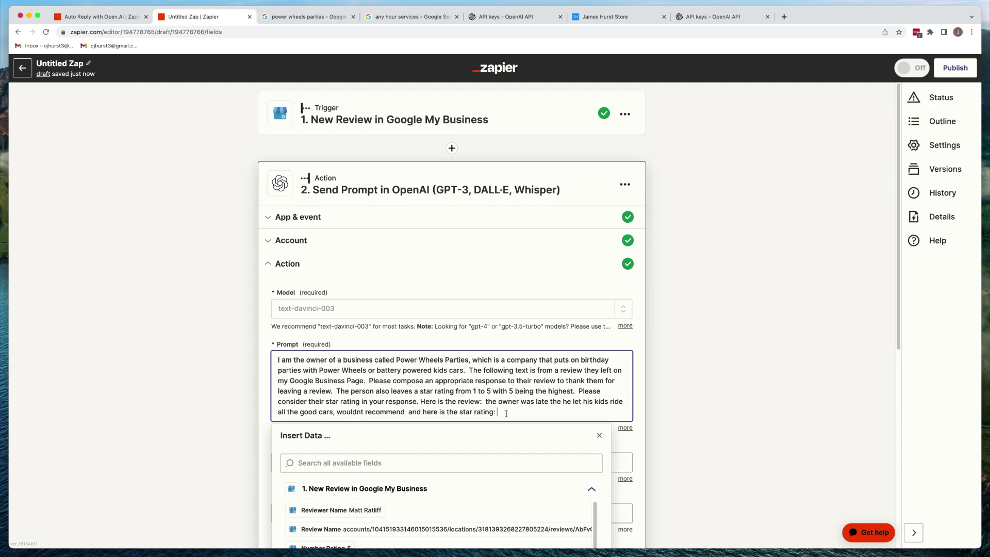
scroll(506, 414, down, 4)
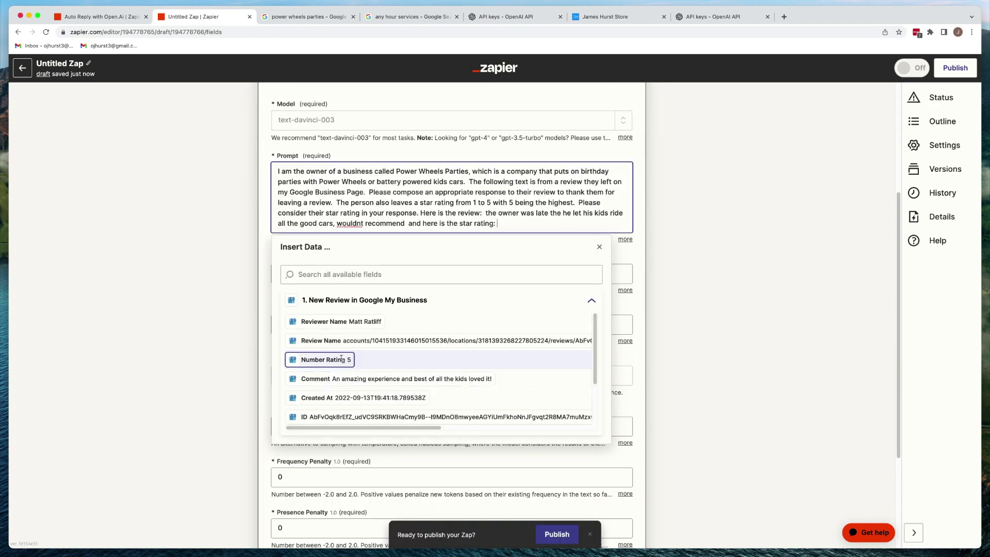
click(341, 359)
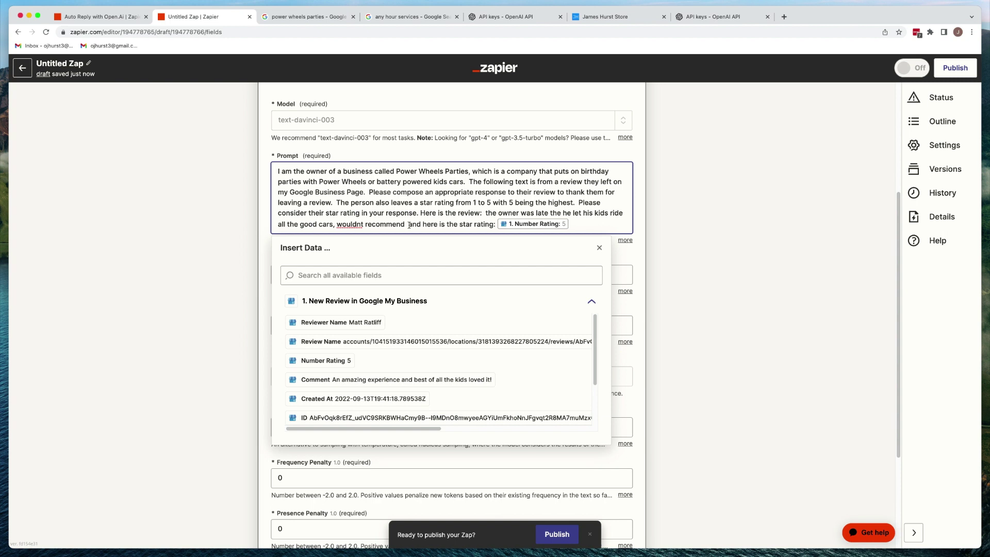
Replace the made-up negative review in the prompt with the trigger's Comment field and continue to the action's test section
drag(406, 224, 487, 211)
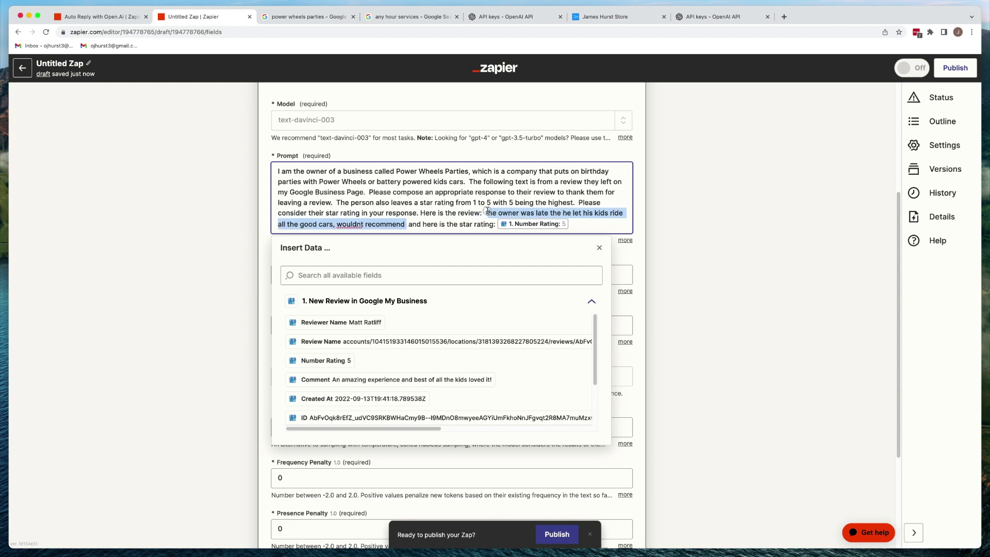
key(BackSpace)
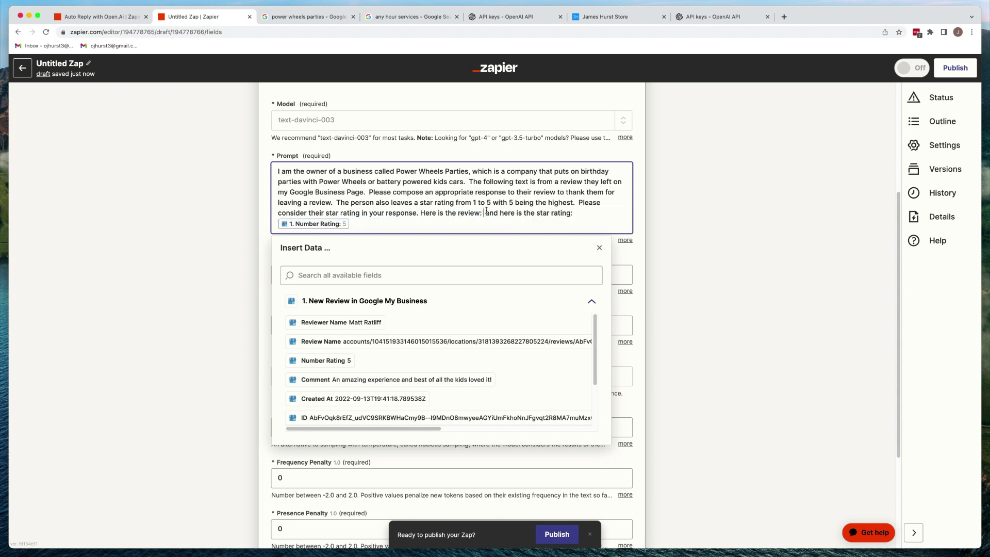
click(320, 381)
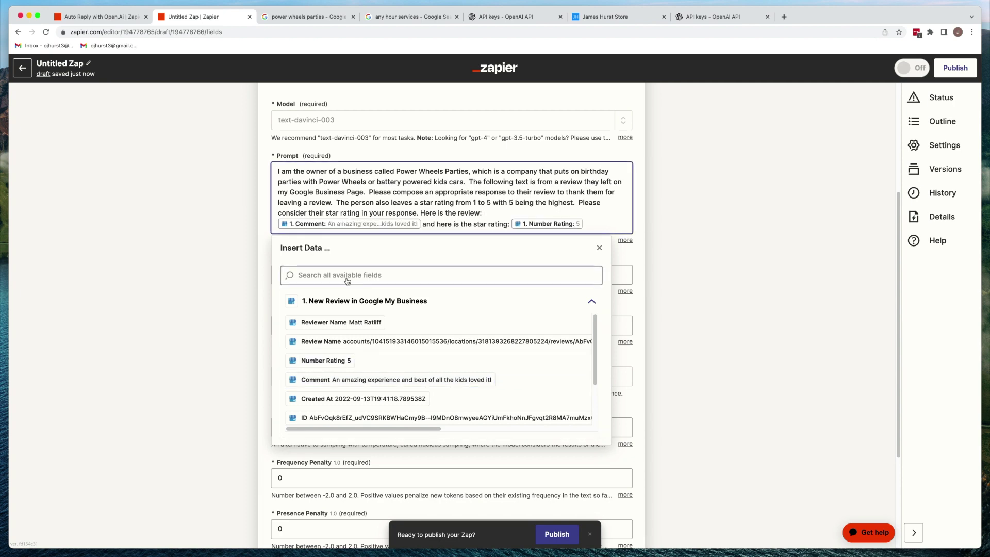
click(221, 261)
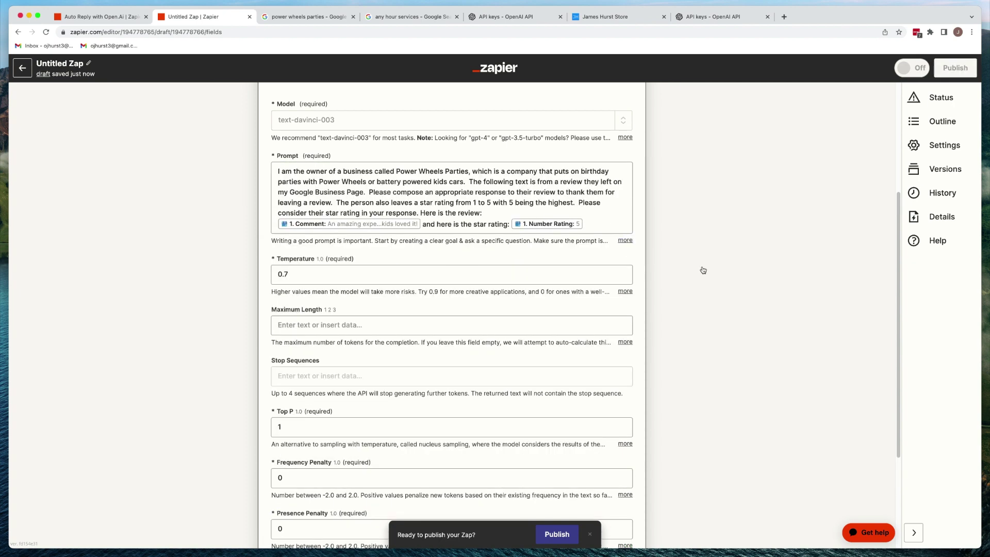
scroll(230, 257, down, 3)
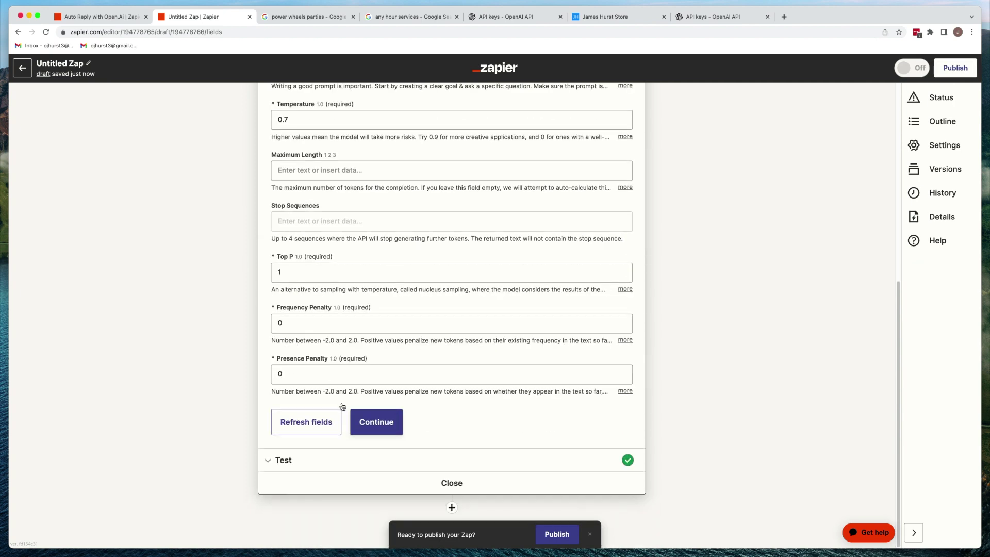
click(382, 420)
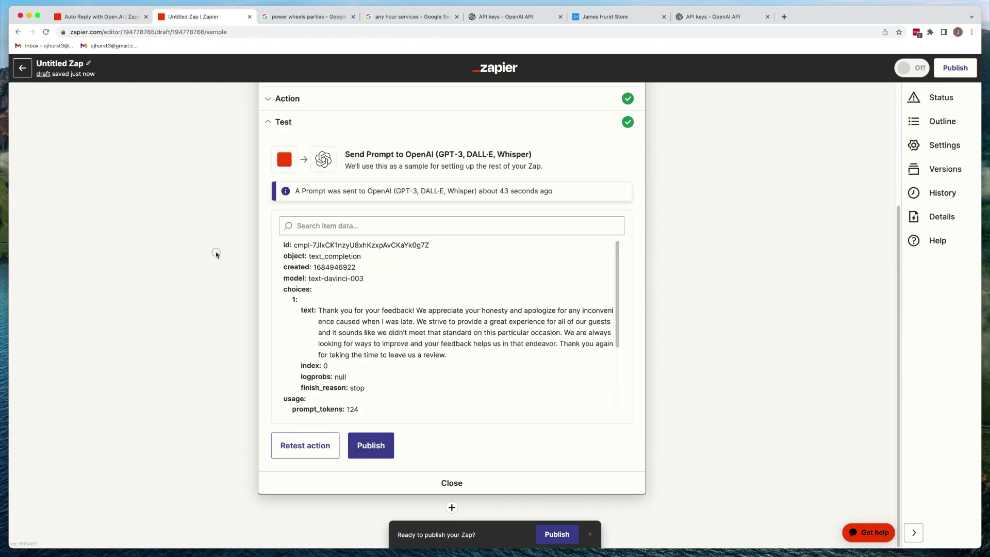
scroll(347, 313, down, 4)
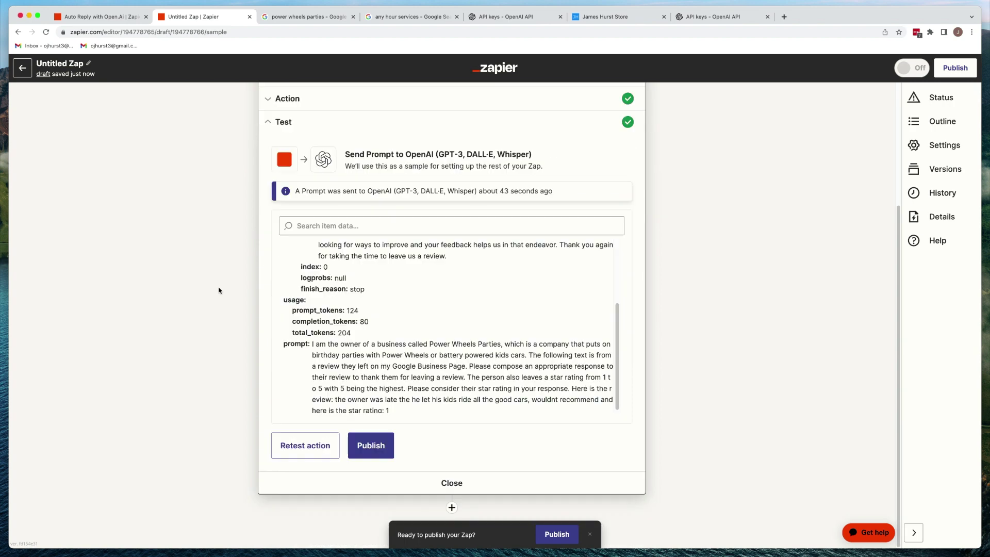
scroll(537, 408, down, 1)
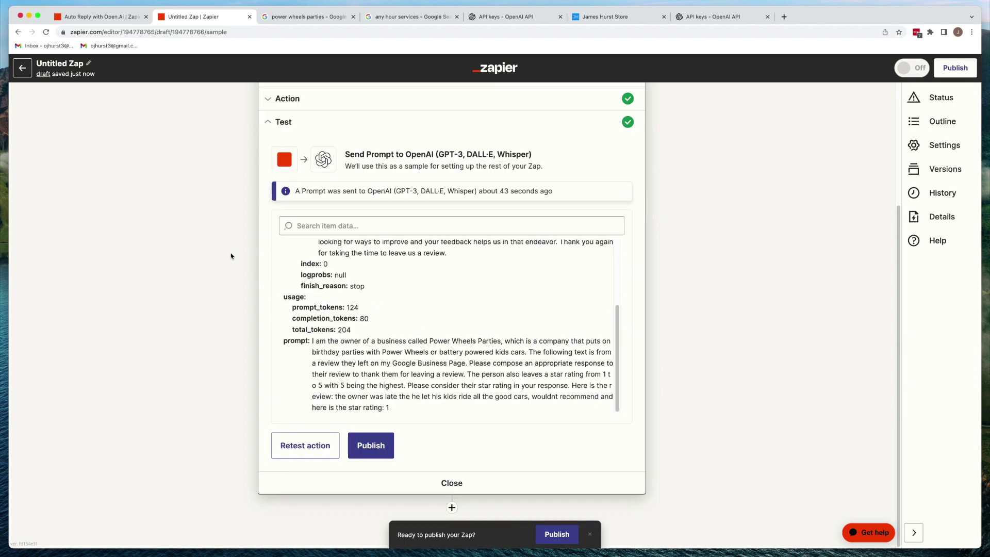
drag(351, 342, 439, 395)
click(178, 211)
Switch to the "Auto Reply with Open.Ai" Zap and copy its Send Email in Gmail step
click(113, 19)
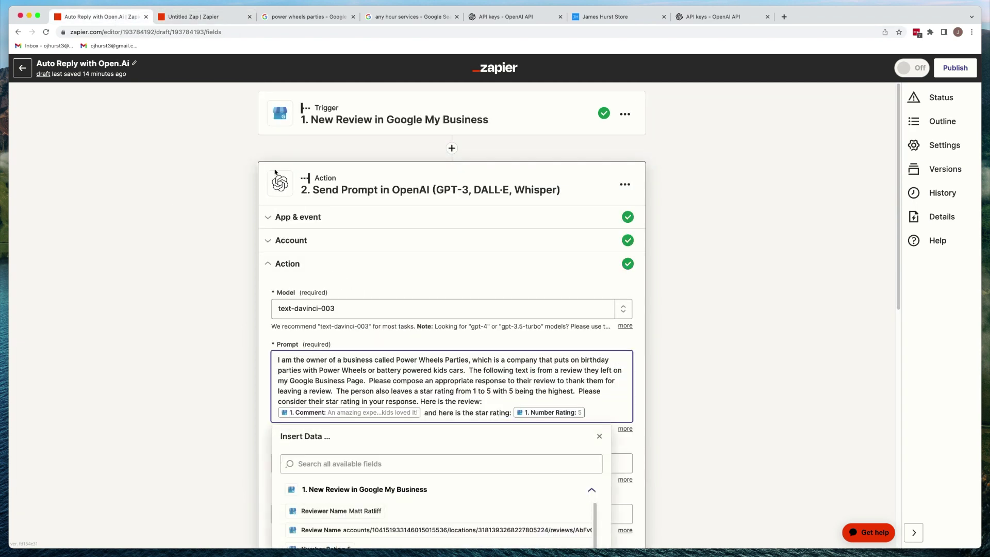
scroll(691, 239, down, 10)
scroll(691, 239, down, 2)
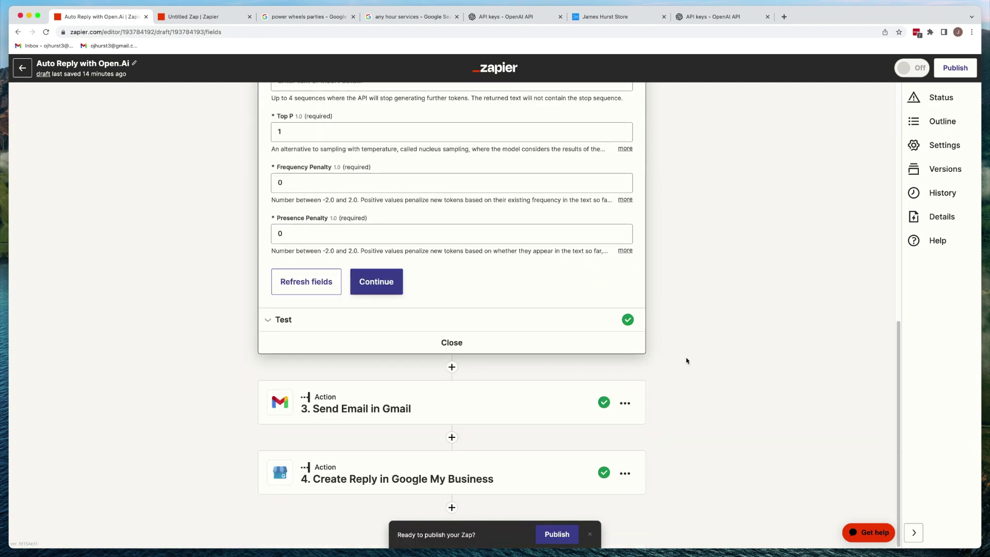
click(625, 403)
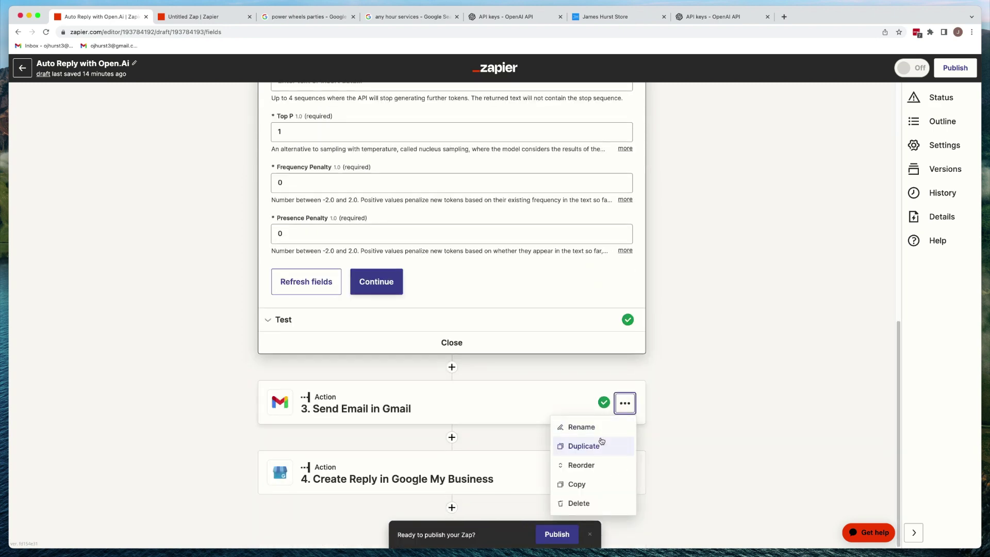
click(572, 483)
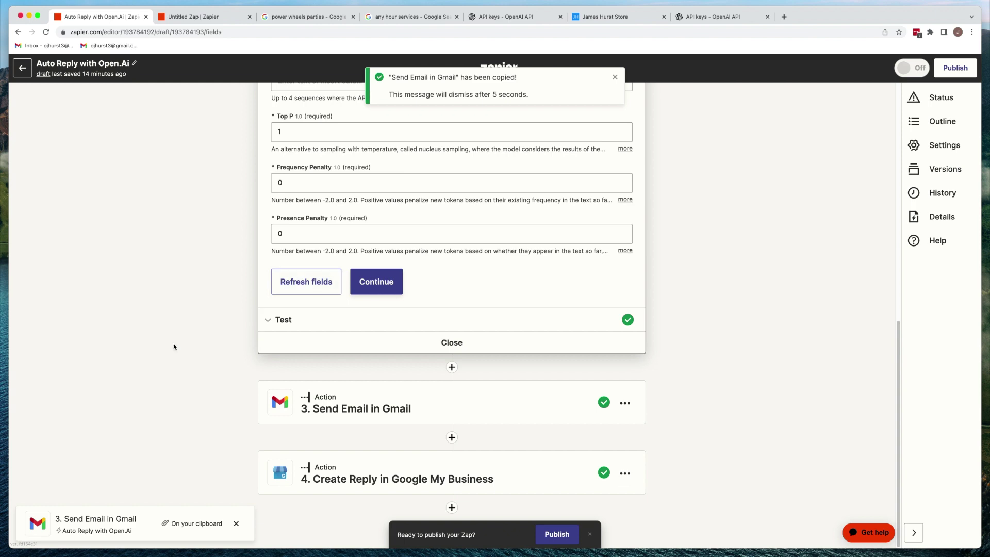
Return to the untitled Zap and paste the copied Gmail step after the OpenAI action, accepting the missing-data notice
click(203, 17)
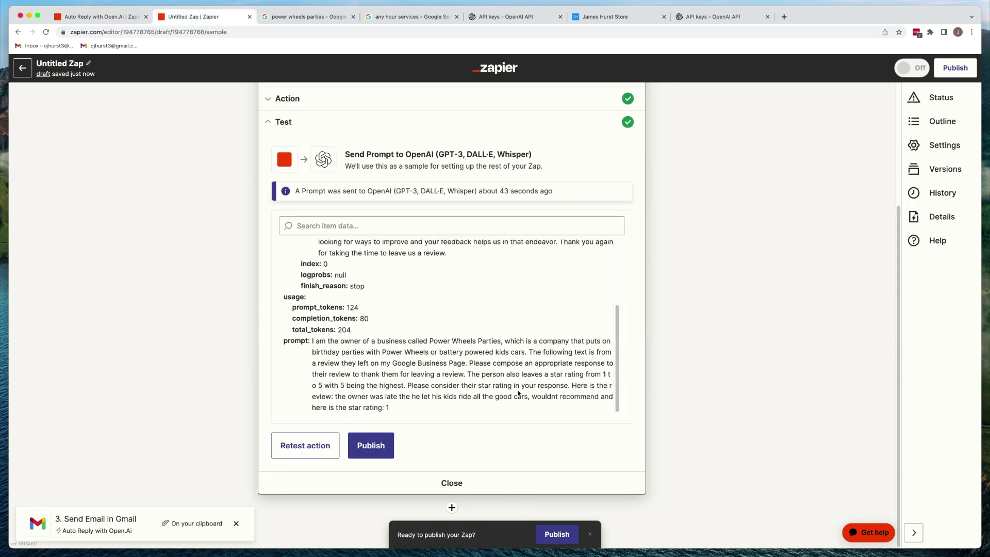
scroll(650, 243, up, 3)
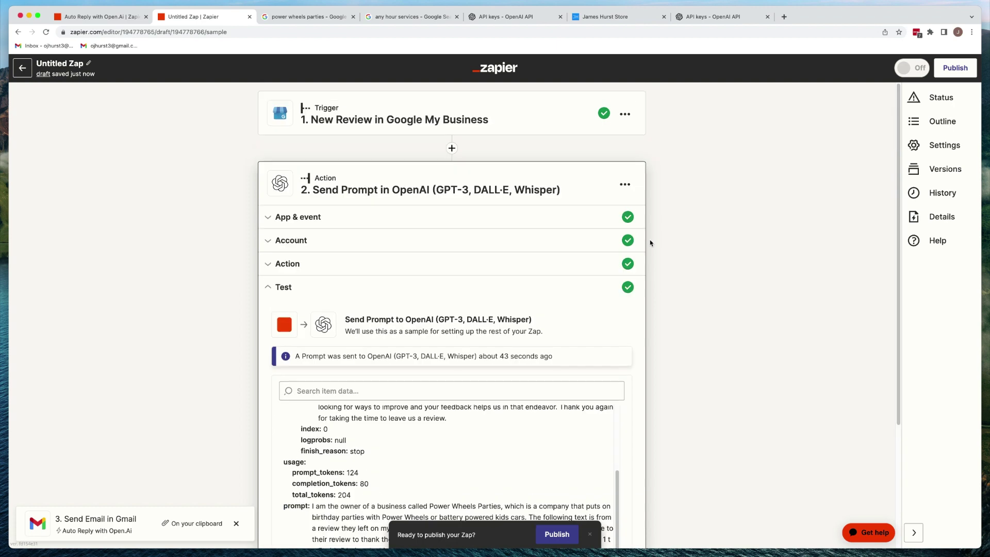
click(625, 184)
click(579, 283)
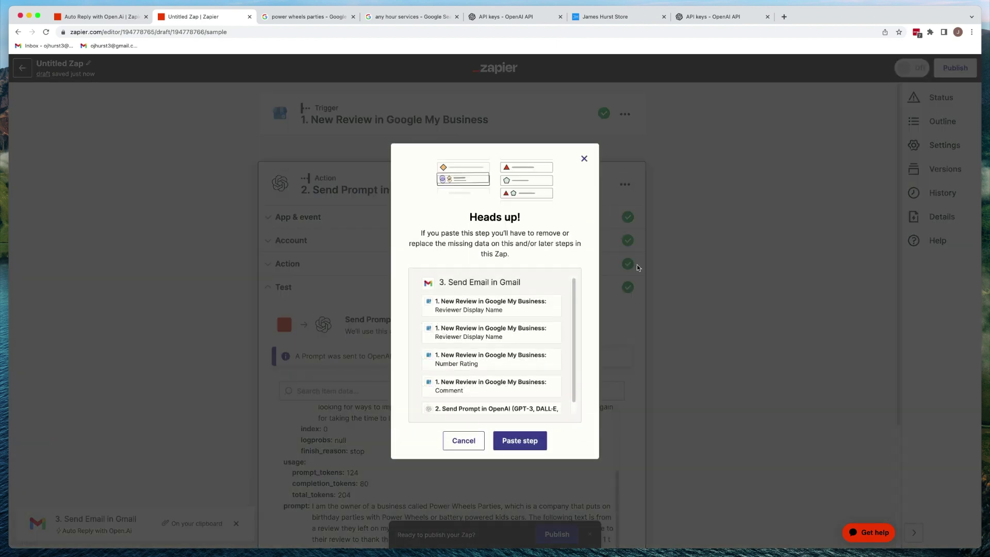
click(521, 442)
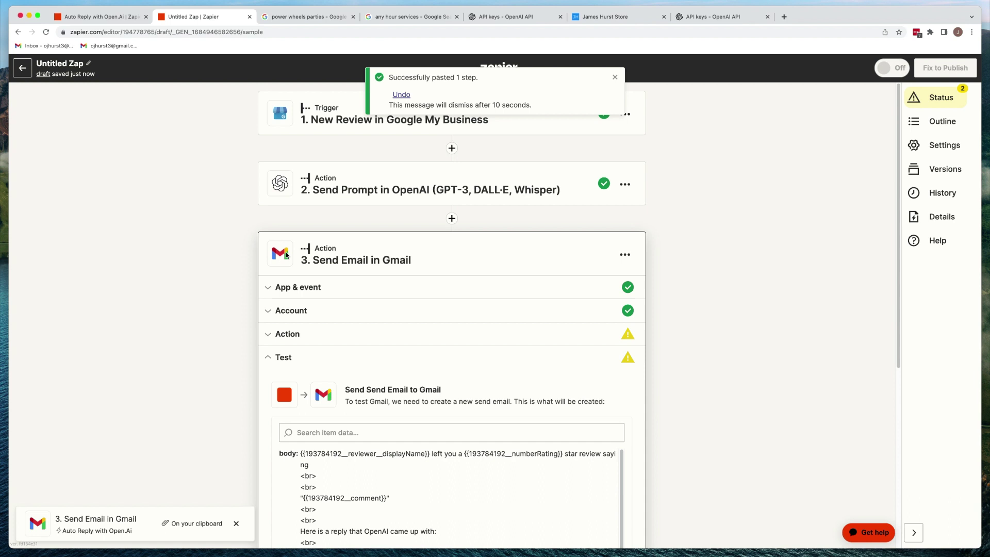
Keep the Send Email event and the connected Gmail account, and continue to the email's action settings
click(295, 287)
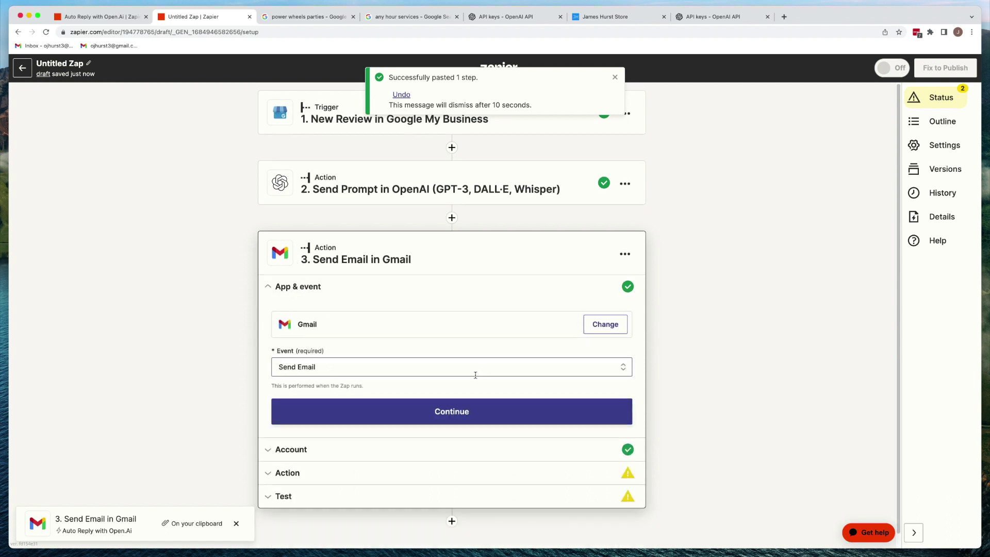
click(472, 412)
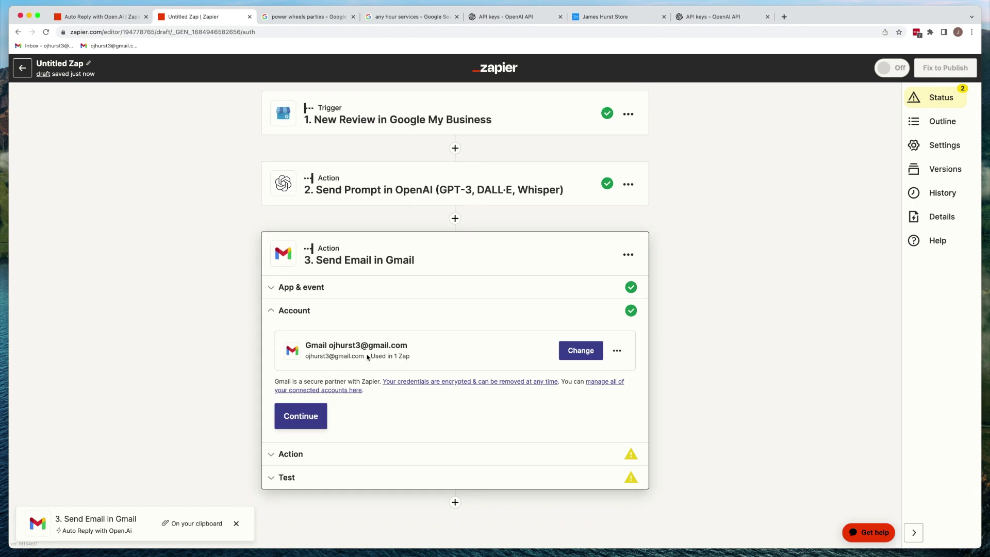
drag(323, 351, 420, 352)
click(225, 324)
click(301, 416)
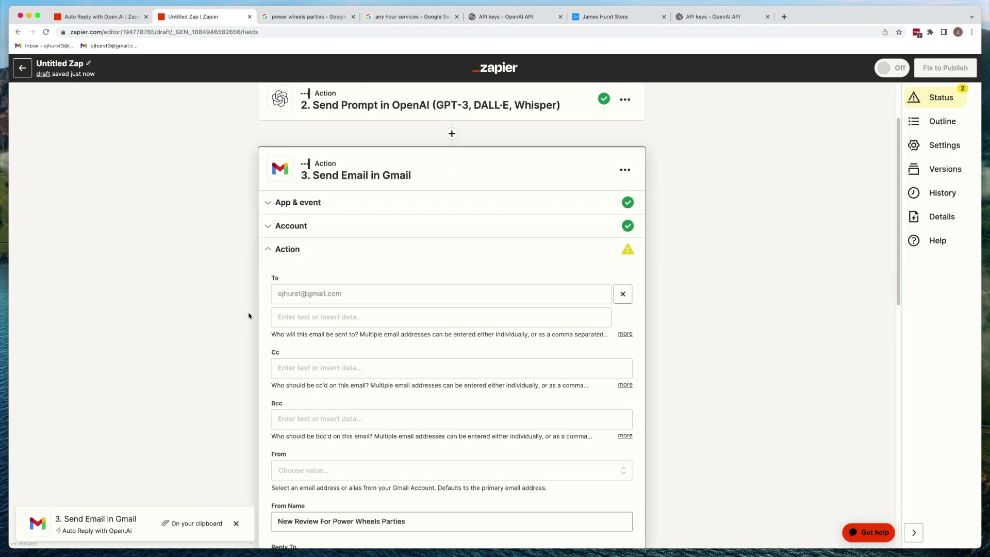
Check the email's recipient and From Name, and replace the subject's missing display name field with the trigger's Reviewer Name
click(290, 196)
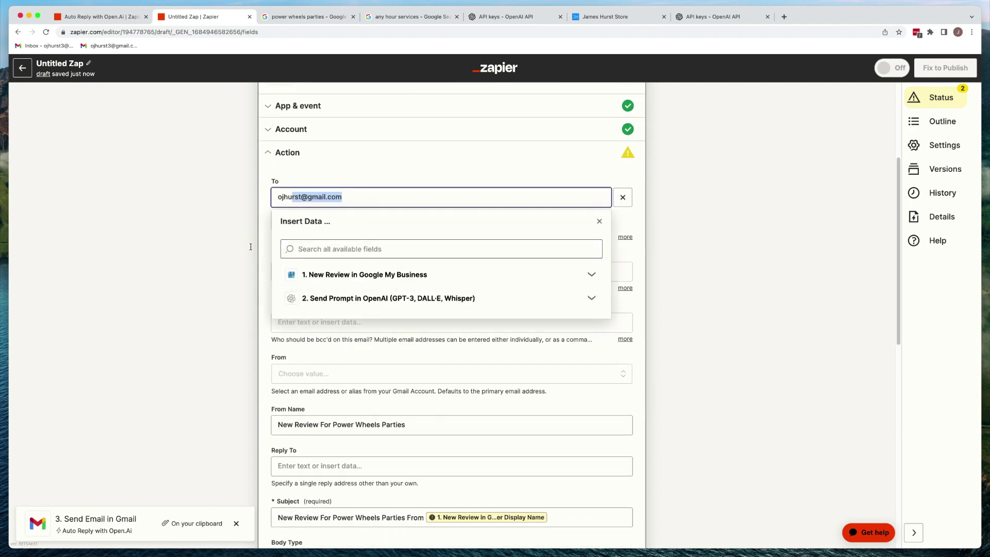
click(225, 225)
scroll(330, 358, down, 5)
drag(292, 152, 405, 155)
click(217, 208)
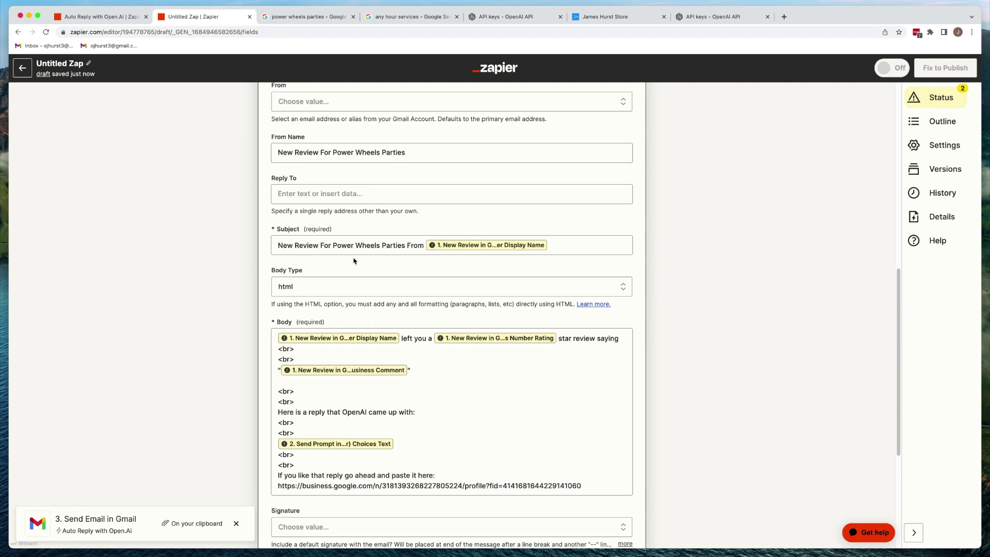
click(380, 246)
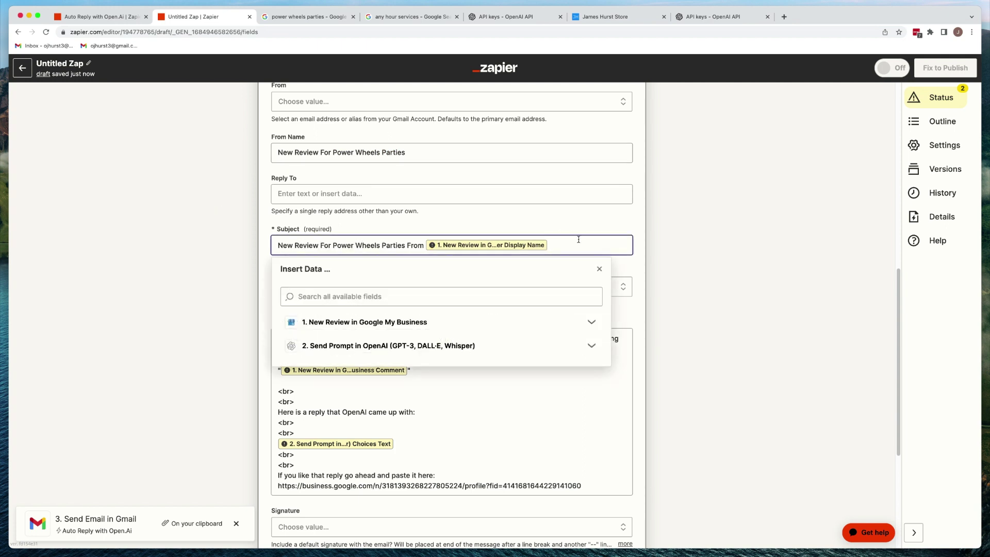
key(BackSpace)
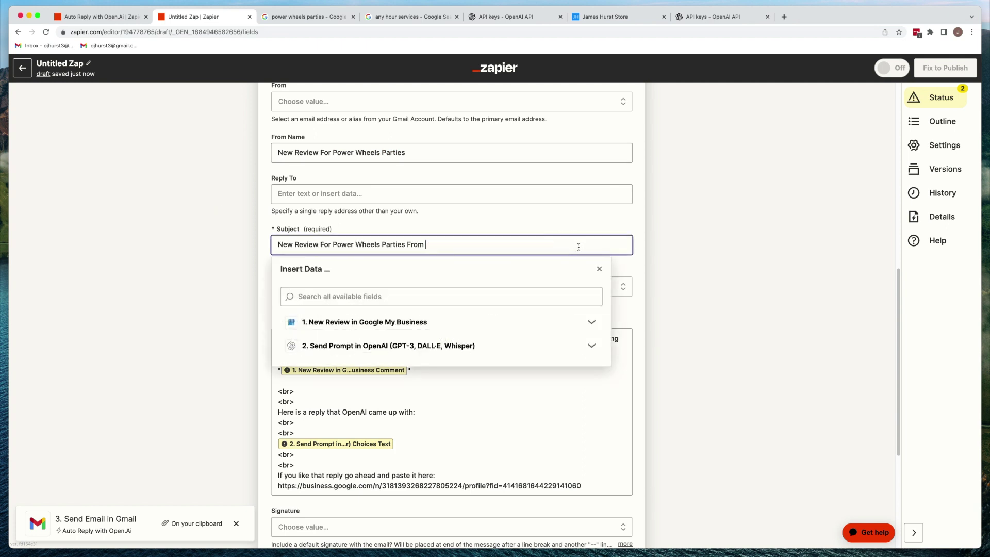
click(387, 333)
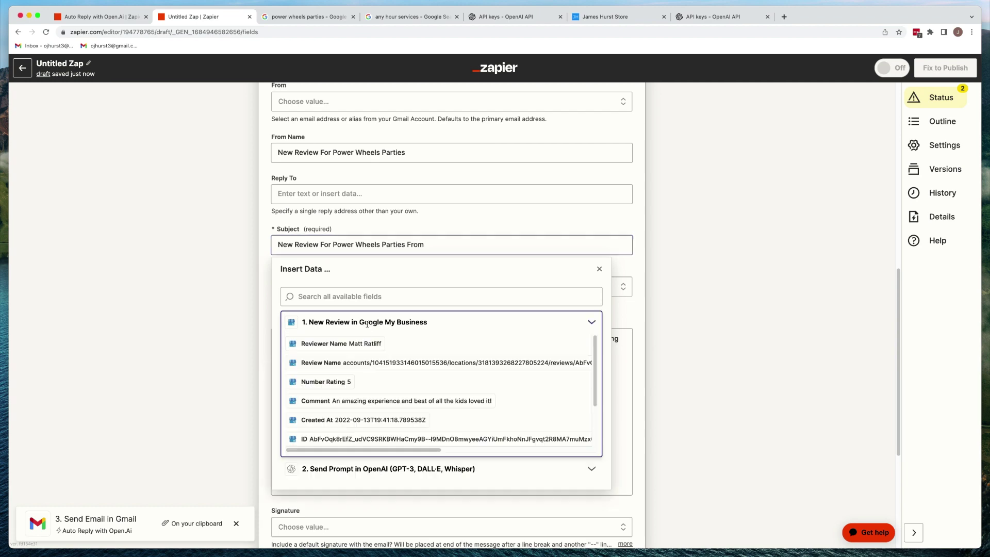
click(340, 346)
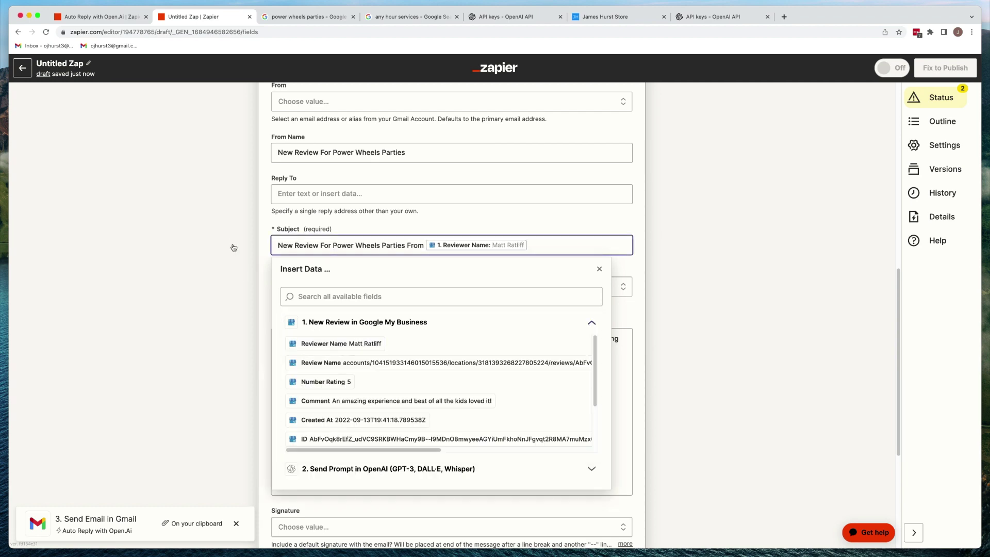
click(248, 269)
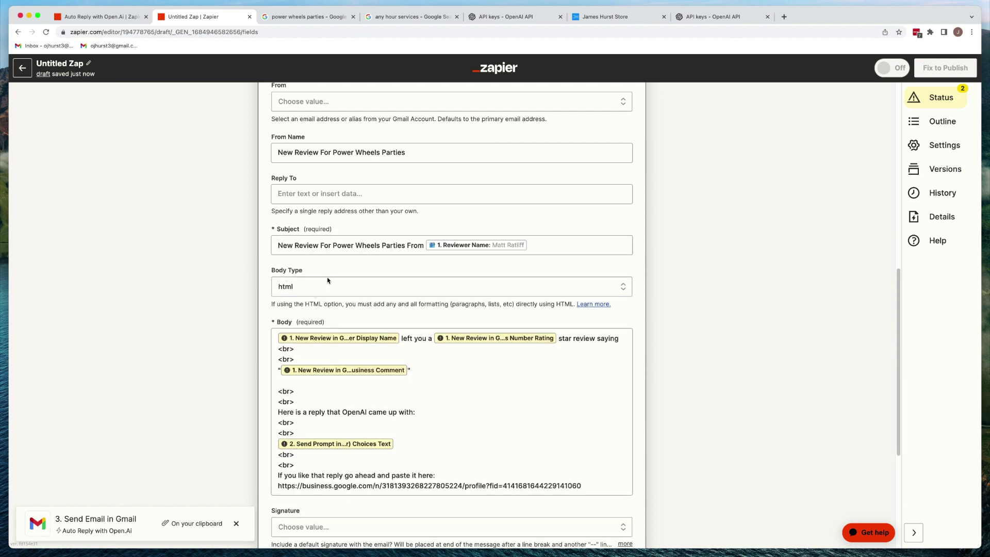
Replace the missing display name field at the start of the email body with the trigger's Reviewer Name, followed by a space
click(326, 344)
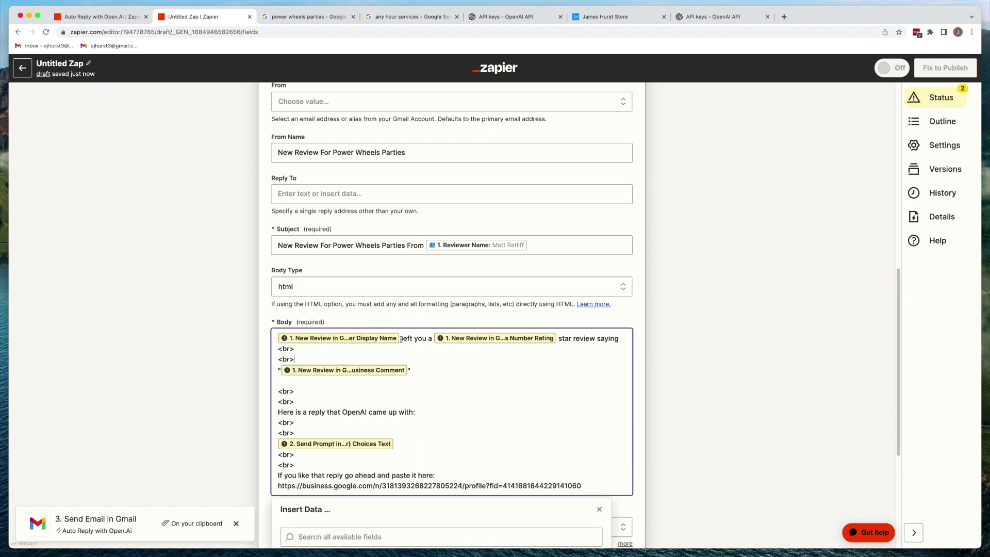
key(BackSpace)
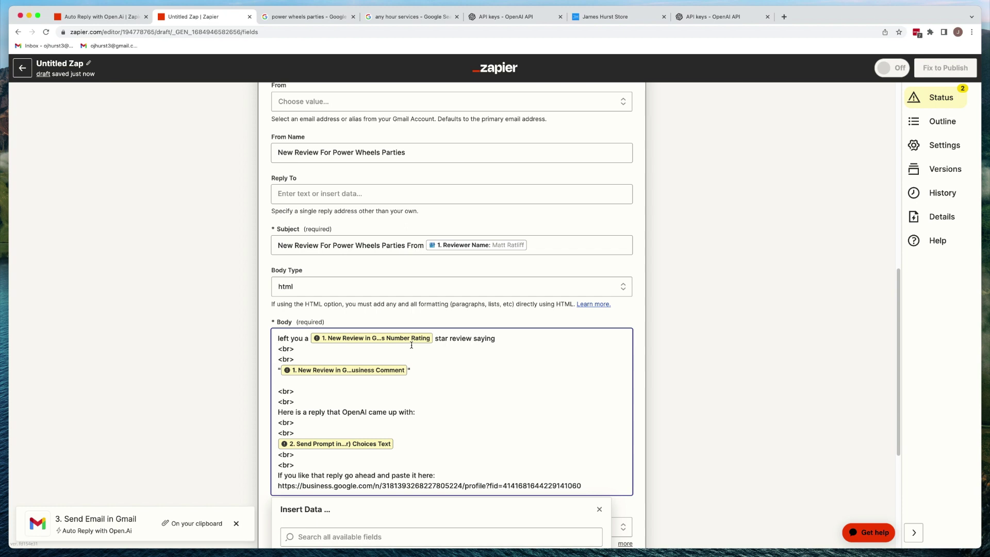
click(365, 342)
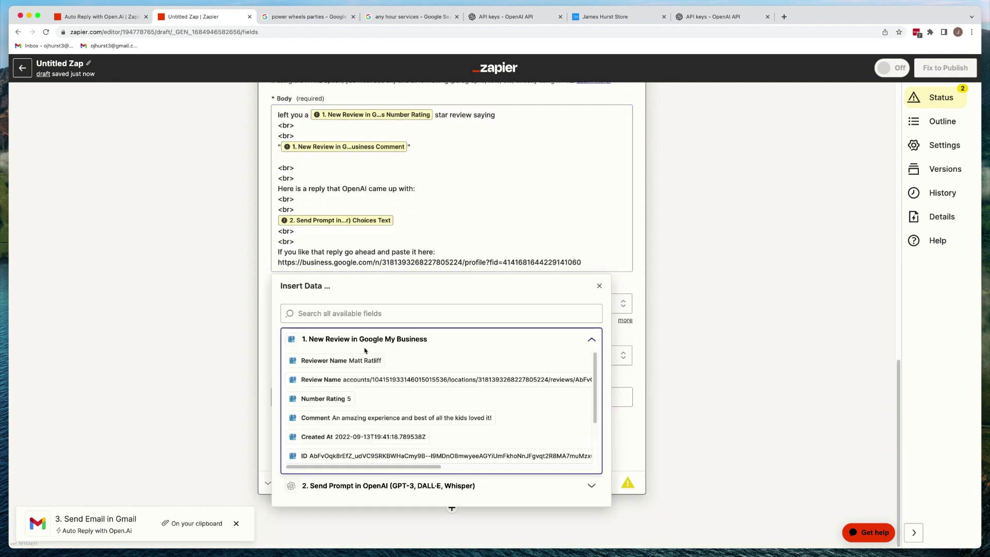
click(351, 361)
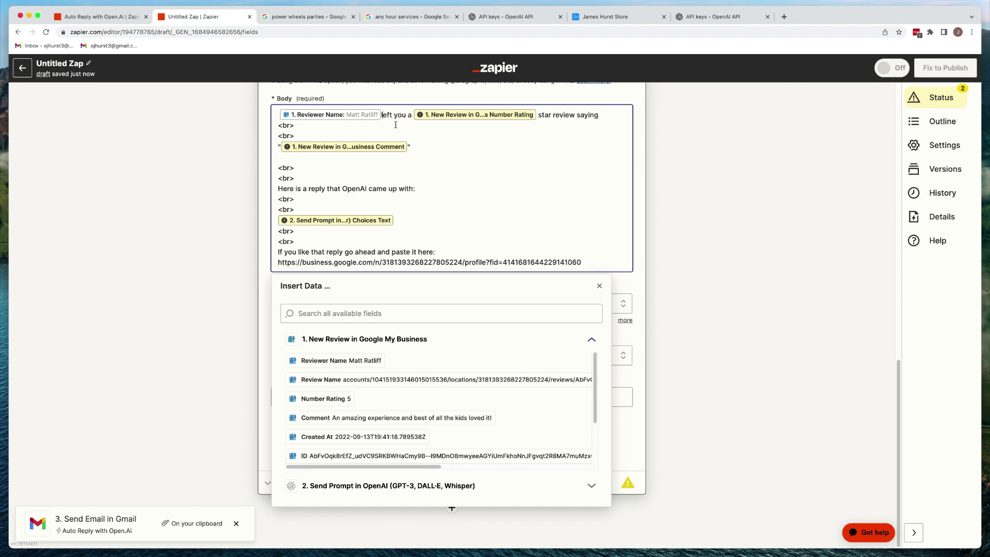
key(Down)
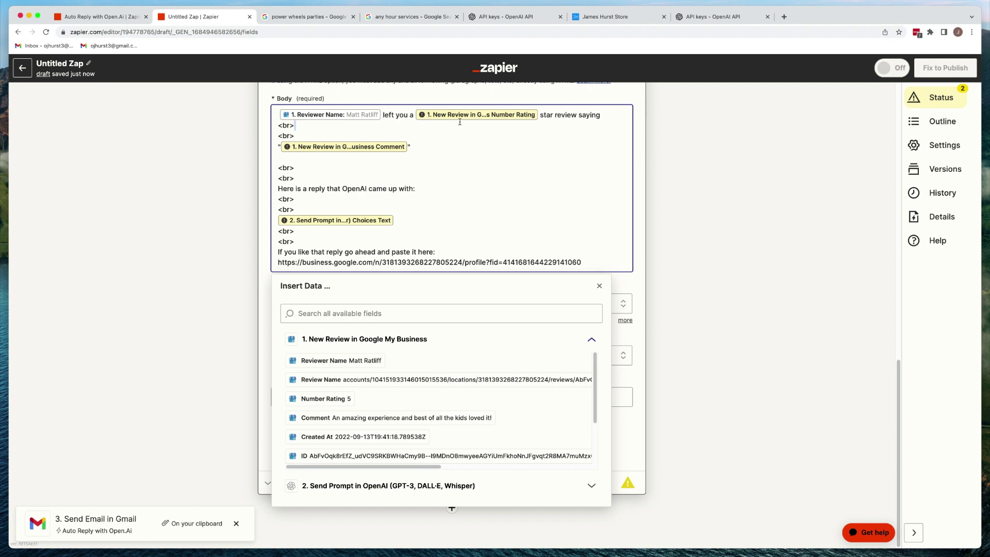
Replace the missing rating and comment fields in the email body with the trigger's Number Rating and Comment fields
click(539, 115)
key(BackSpace)
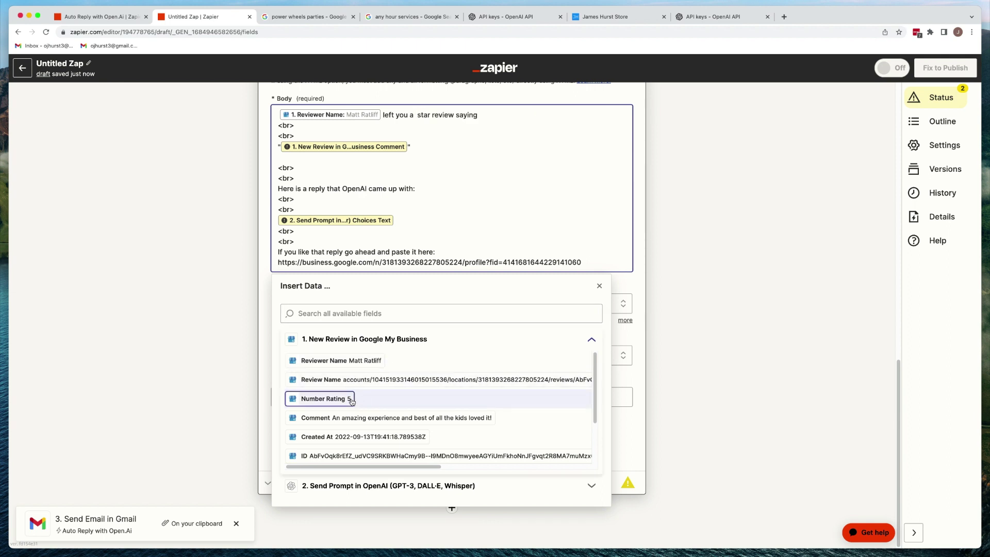
click(330, 399)
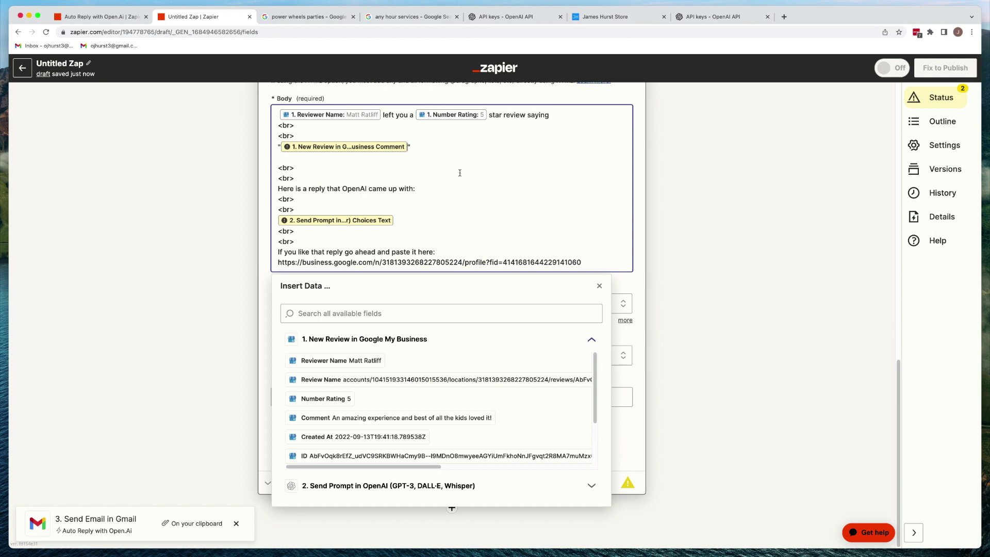
key(BackSpace)
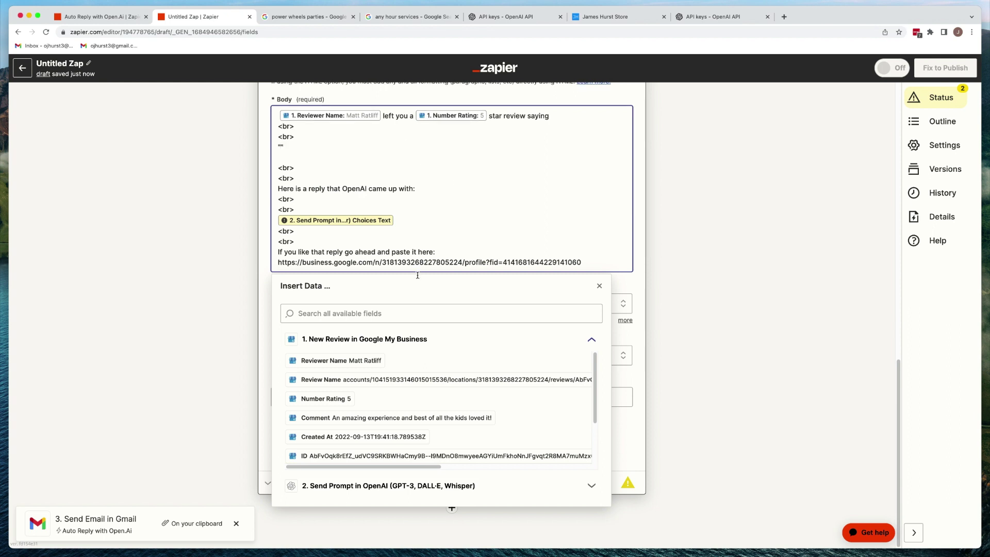
click(338, 418)
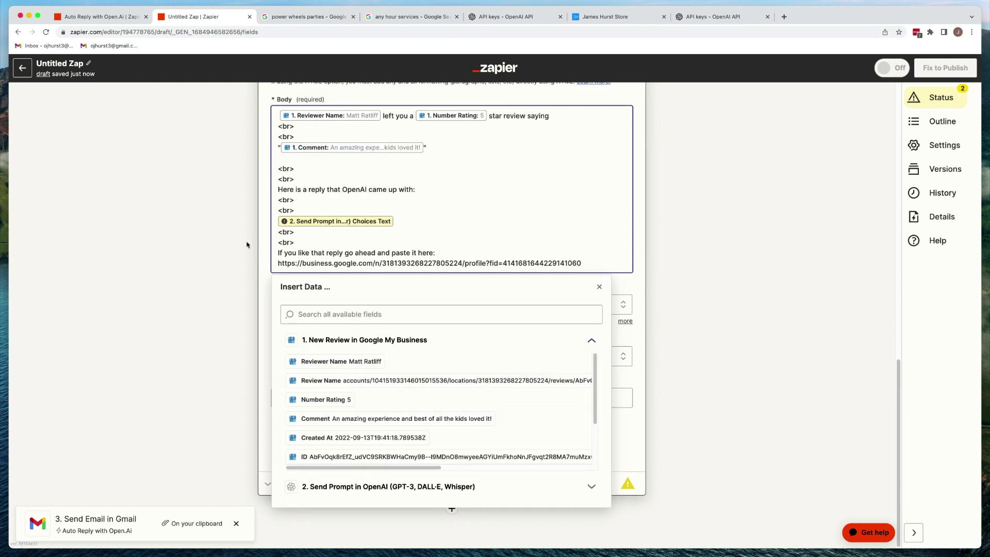
Replace the missing Choices Text field in the email body with the OpenAI step's Response field and close the field list
drag(310, 191, 427, 223)
click(428, 226)
key(BackSpace)
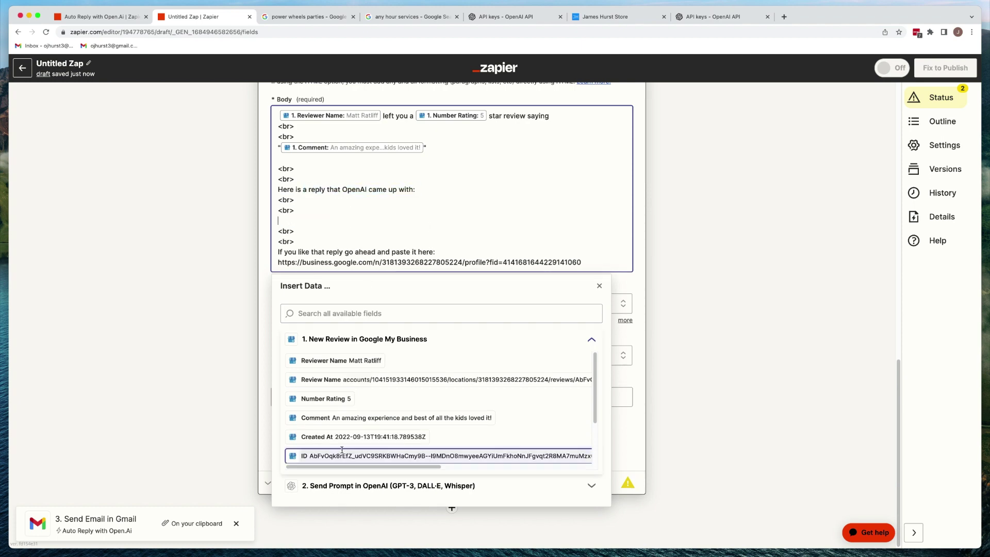
click(334, 485)
scroll(361, 397, down, 2)
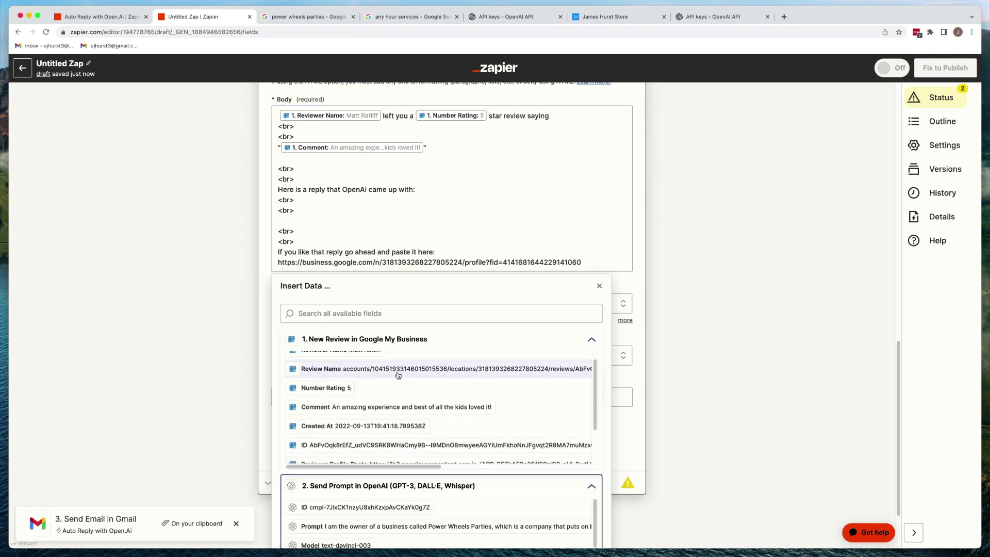
scroll(354, 485, down, 3)
scroll(364, 443, down, 5)
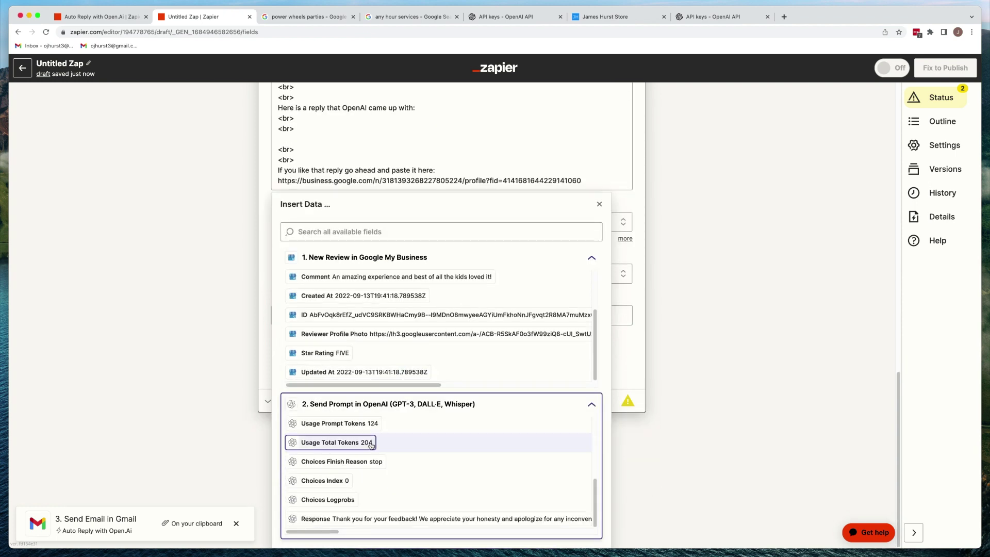
click(328, 517)
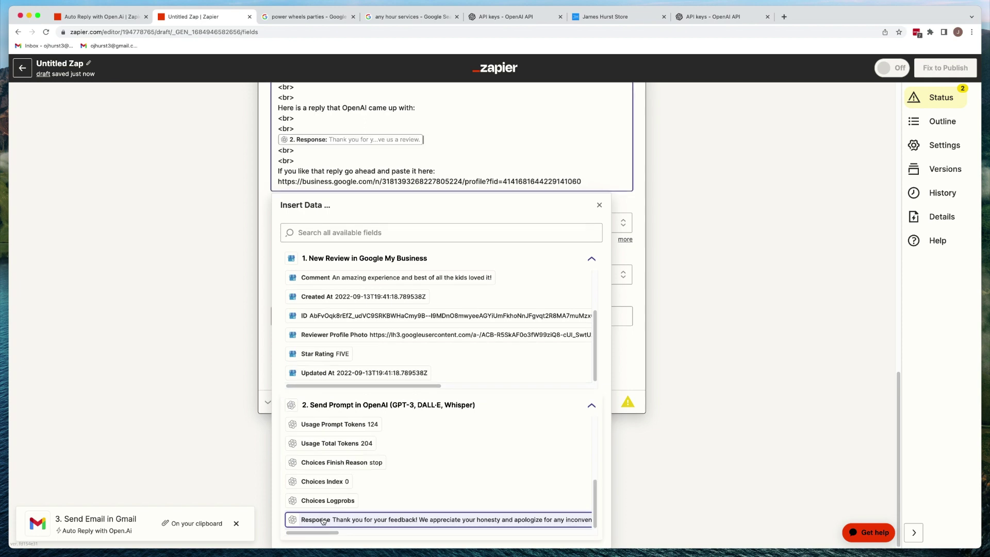
click(215, 228)
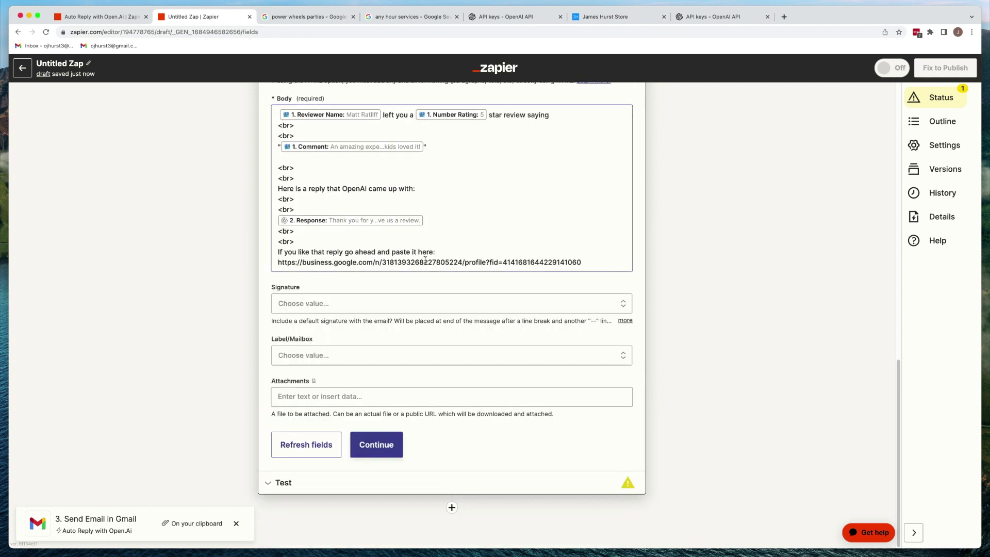
Copy the address of the Power Wheels Parties Google search results page with its review window closed
drag(287, 252, 436, 253)
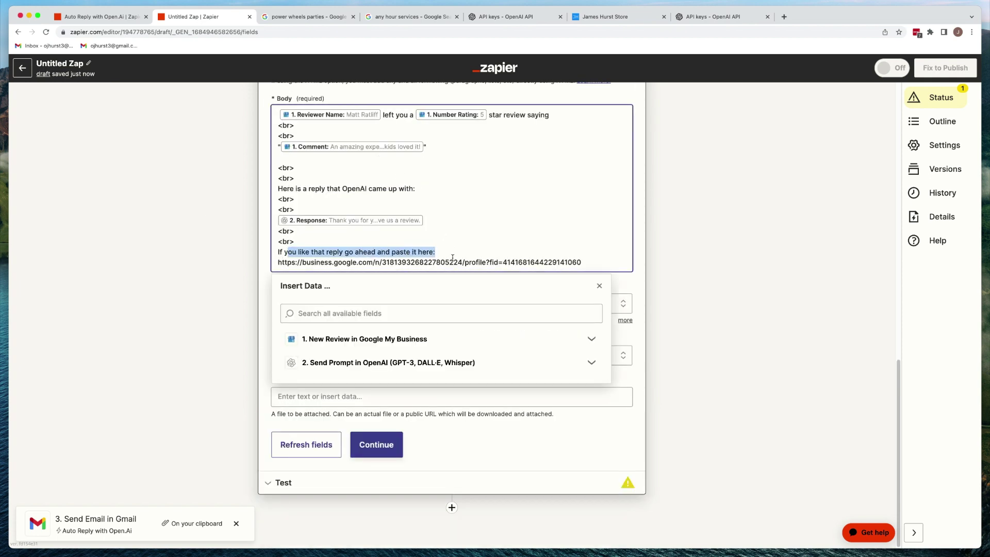
click(454, 262)
key(super+a)
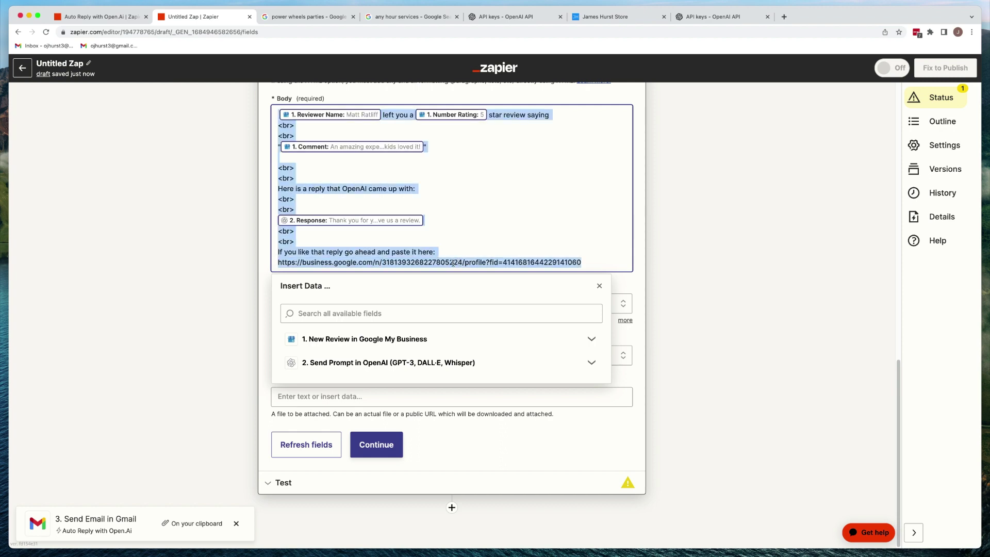
click(453, 262)
double_click(443, 262)
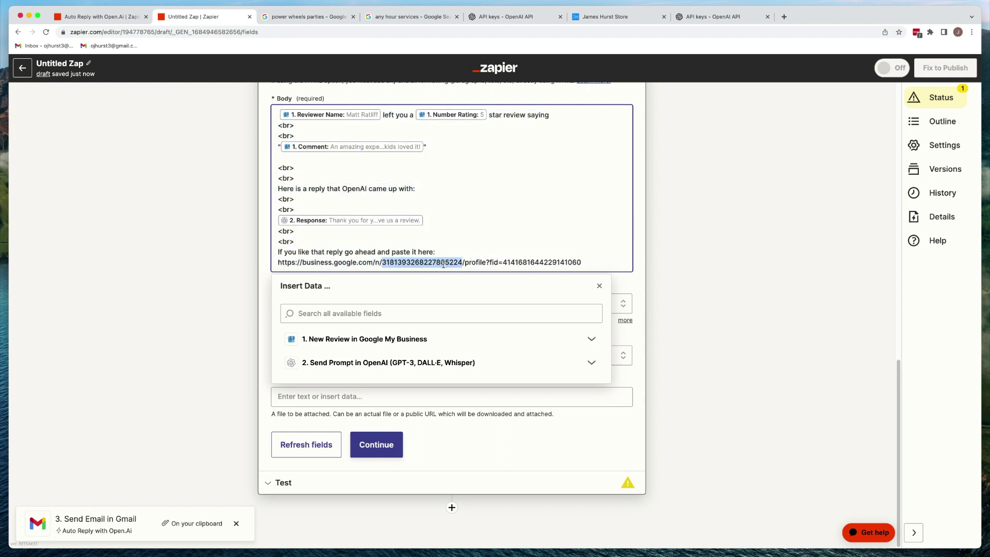
click(306, 16)
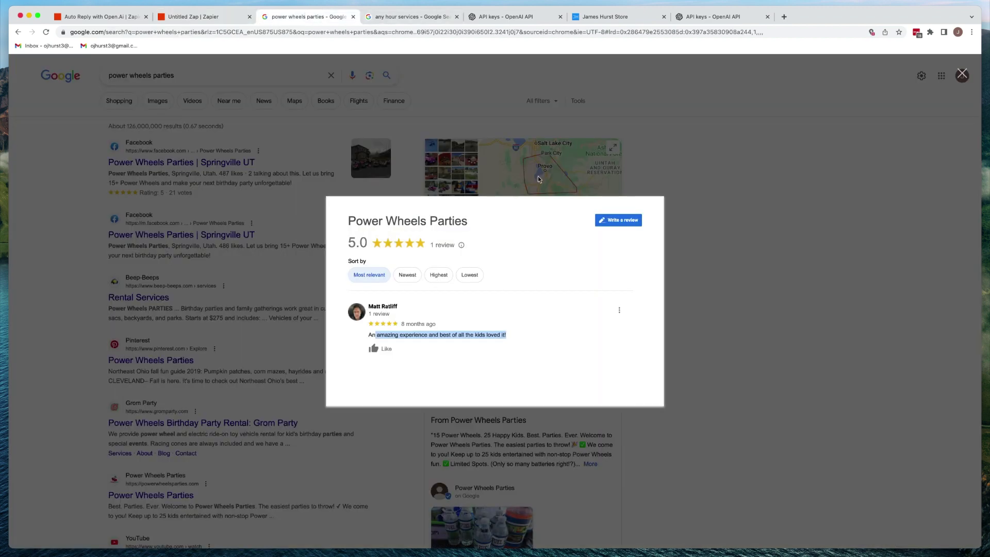
click(702, 255)
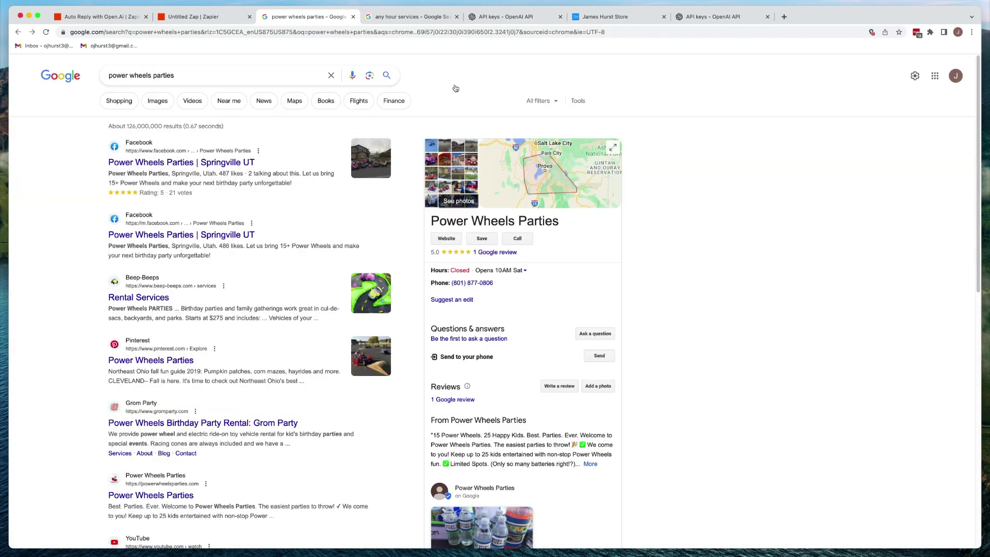
click(482, 32)
key(super+c)
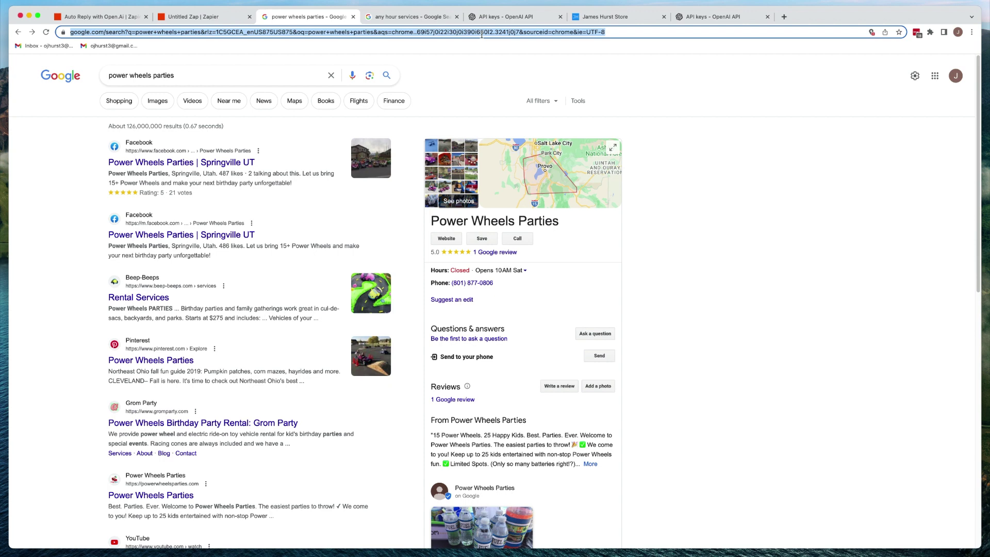
Replace the business.google.com link at the end of the email body with the copied Google search address
click(192, 19)
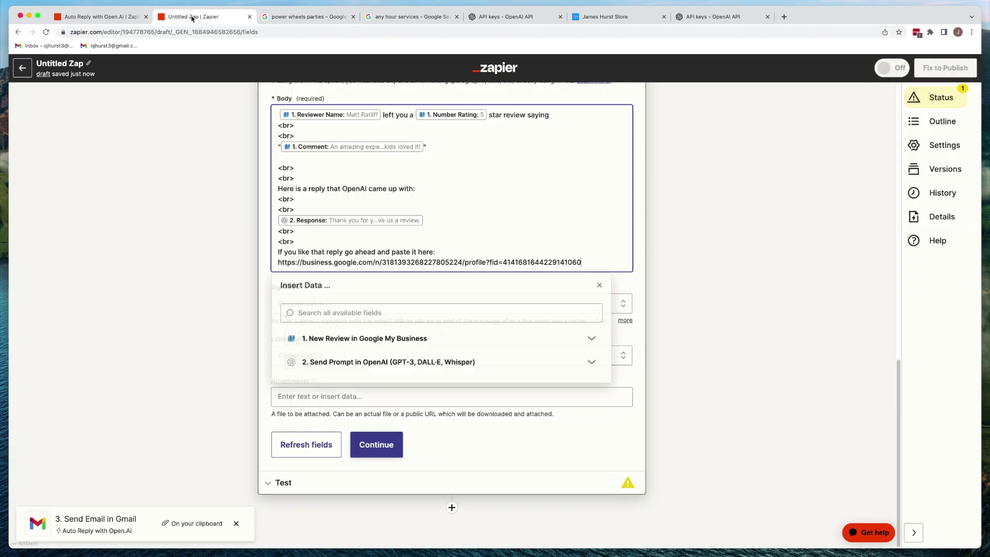
key(super+a)
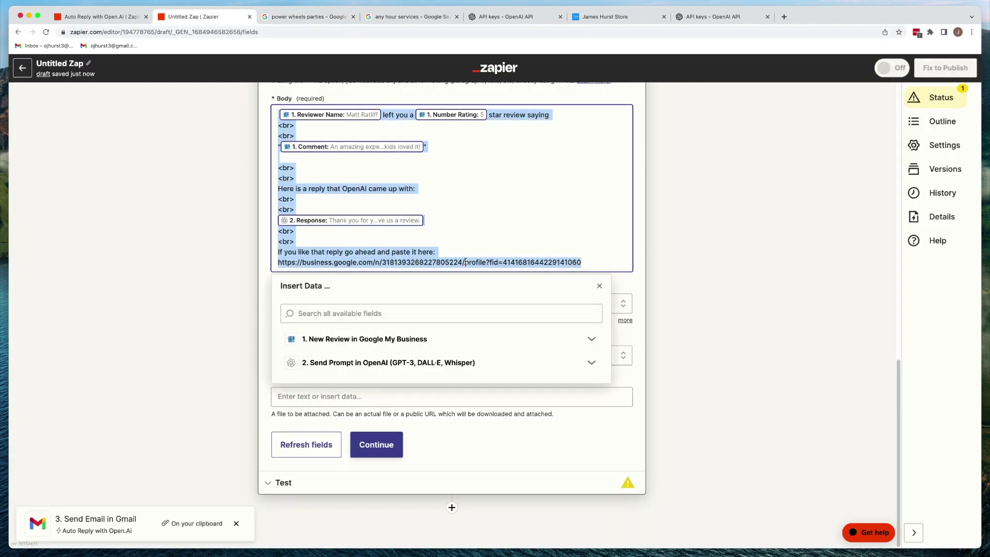
click(465, 262)
drag(587, 265, 277, 263)
key(super+v)
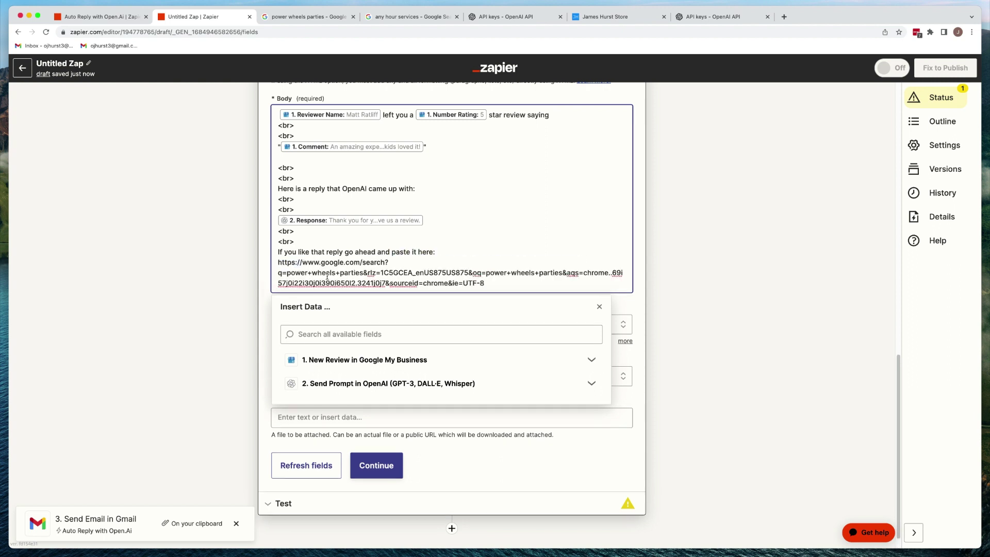
drag(497, 283, 322, 273)
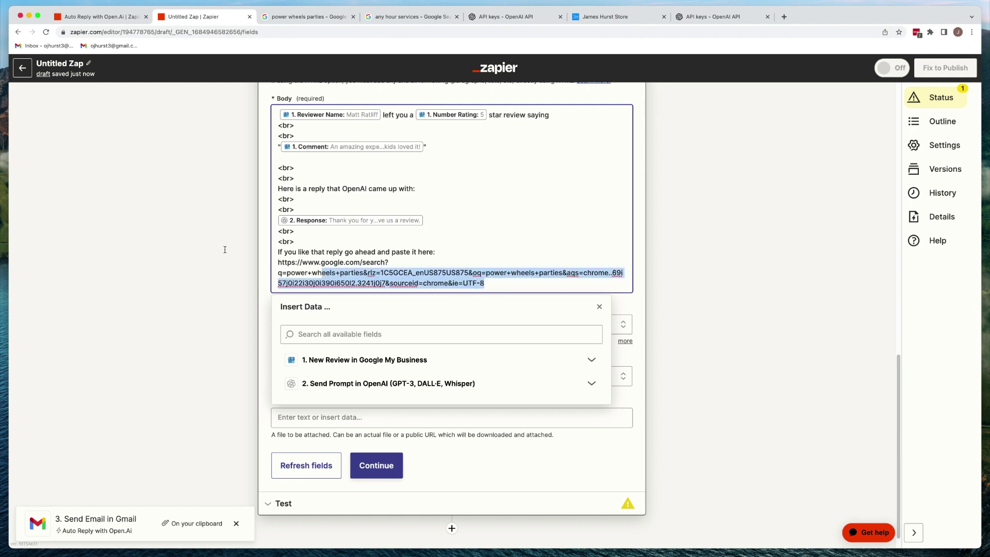
click(227, 252)
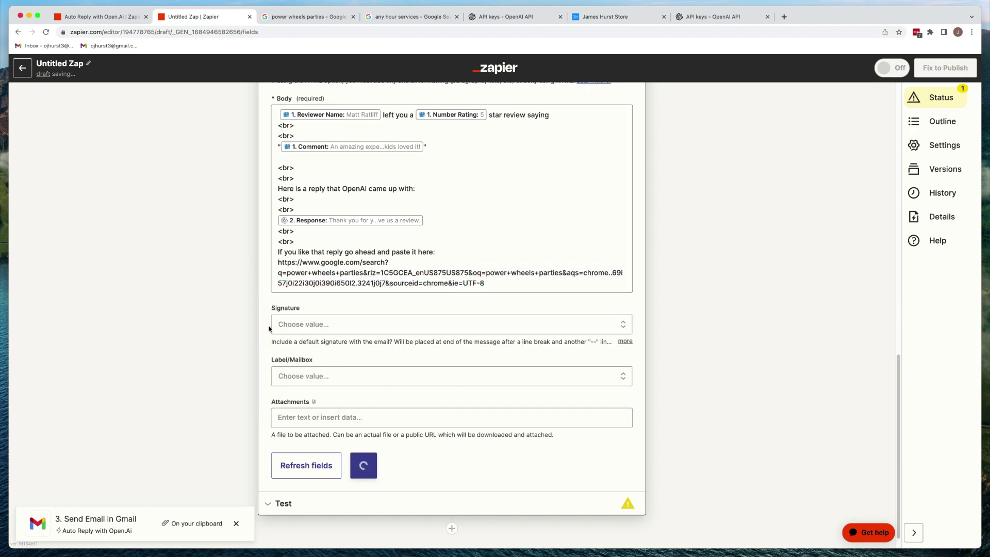
Check the email's subject and body fields, proceed to the test section, and send the test email through Gmail
scroll(338, 220, up, 5)
scroll(338, 220, up, 5)
scroll(338, 220, down, 15)
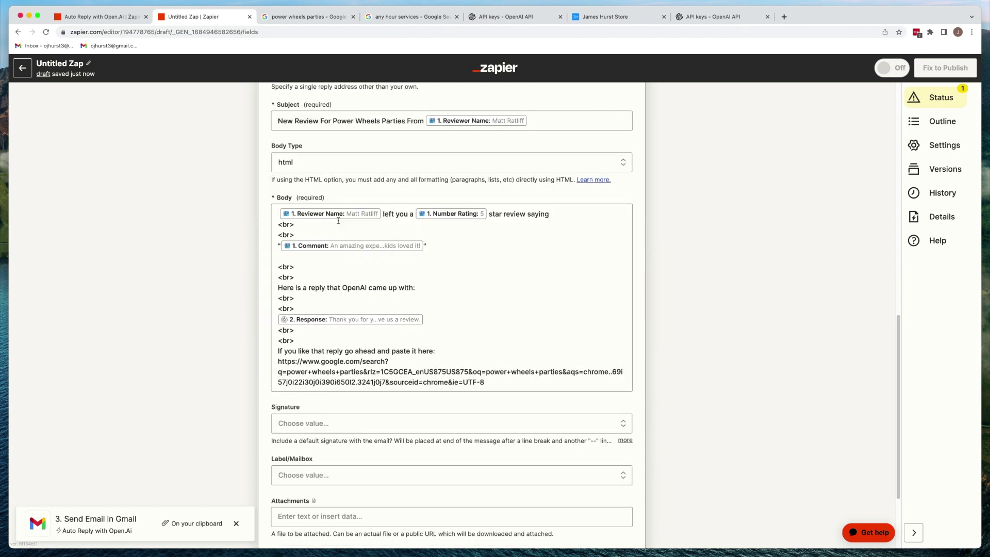
click(376, 444)
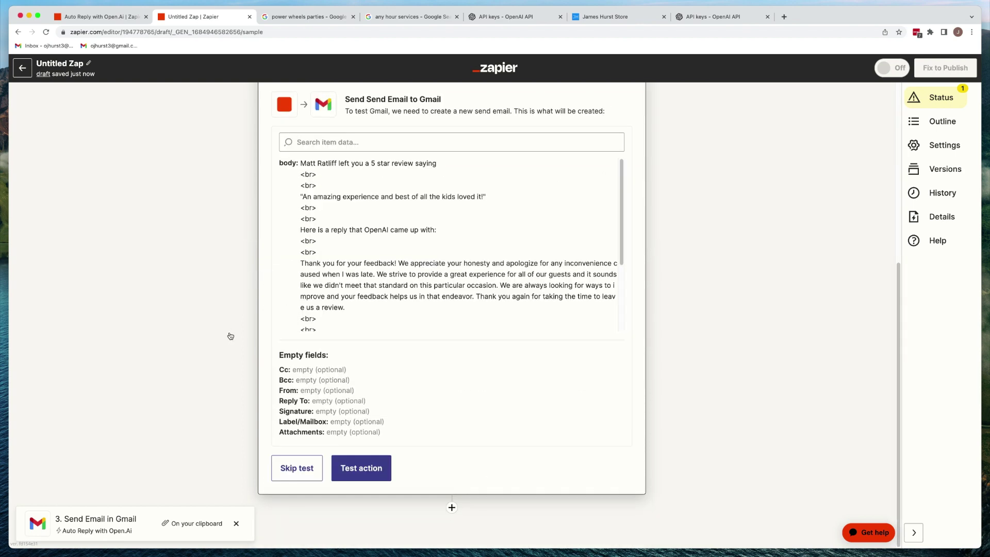
click(362, 468)
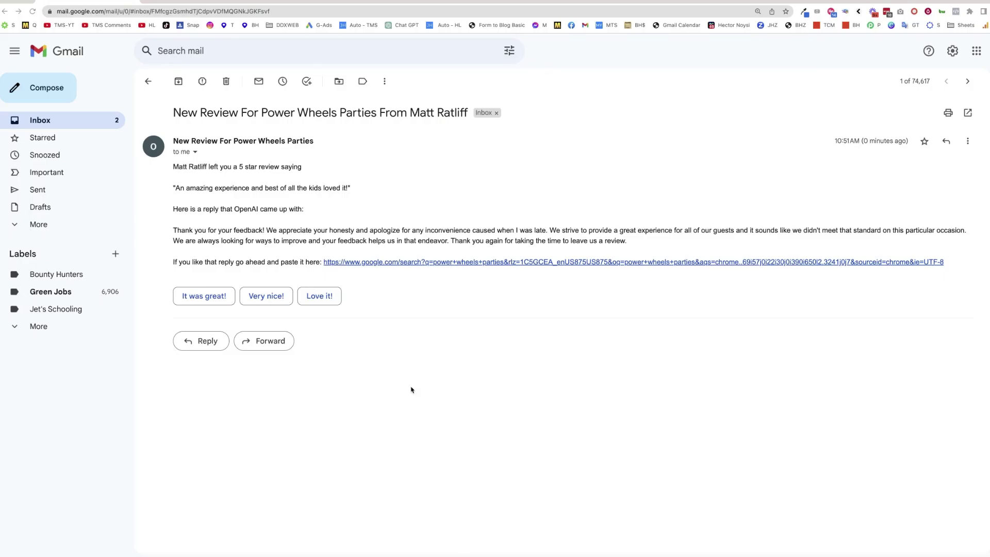
Read the received test email's subject, star rating line, quoted review and reply introduction
drag(254, 113, 430, 119)
drag(198, 167, 286, 169)
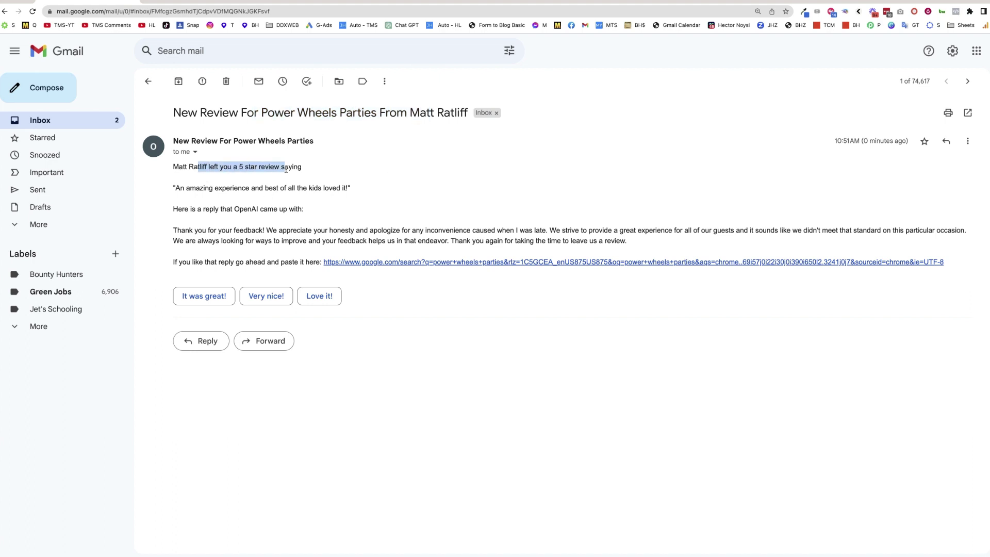
drag(180, 187, 354, 191)
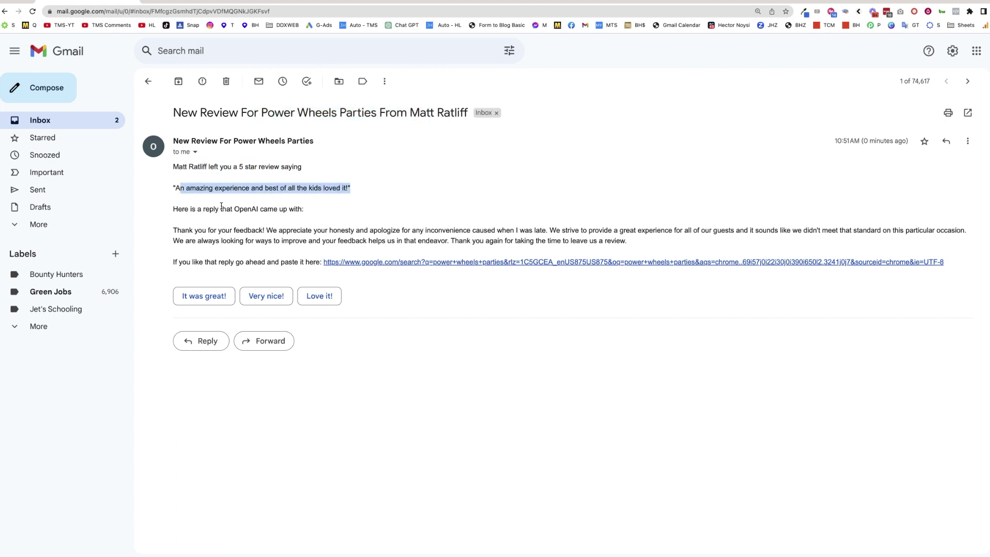
drag(212, 209, 291, 209)
Copy the OpenAI reply paragraph from the test email and open the Google search link below it
drag(201, 230, 174, 237)
click(657, 244)
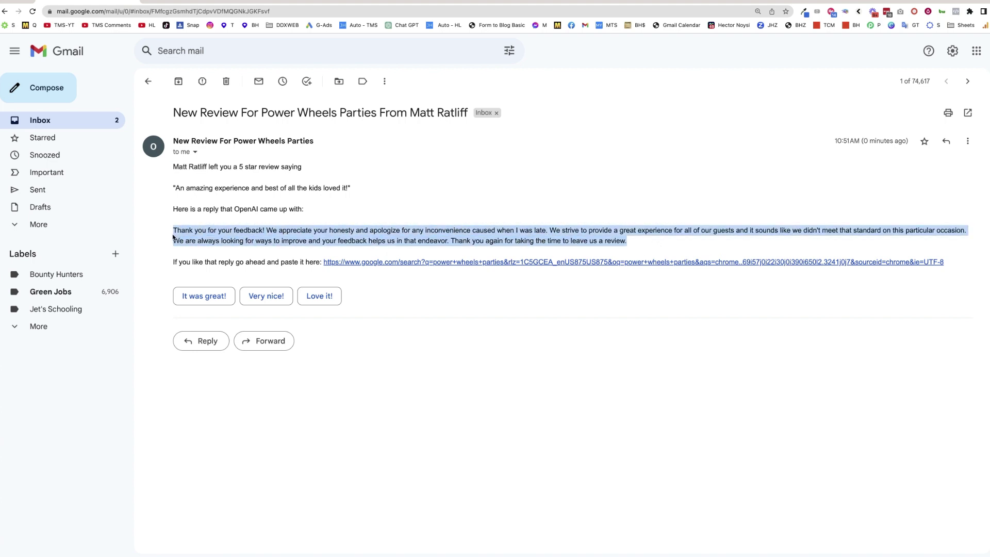
click(482, 262)
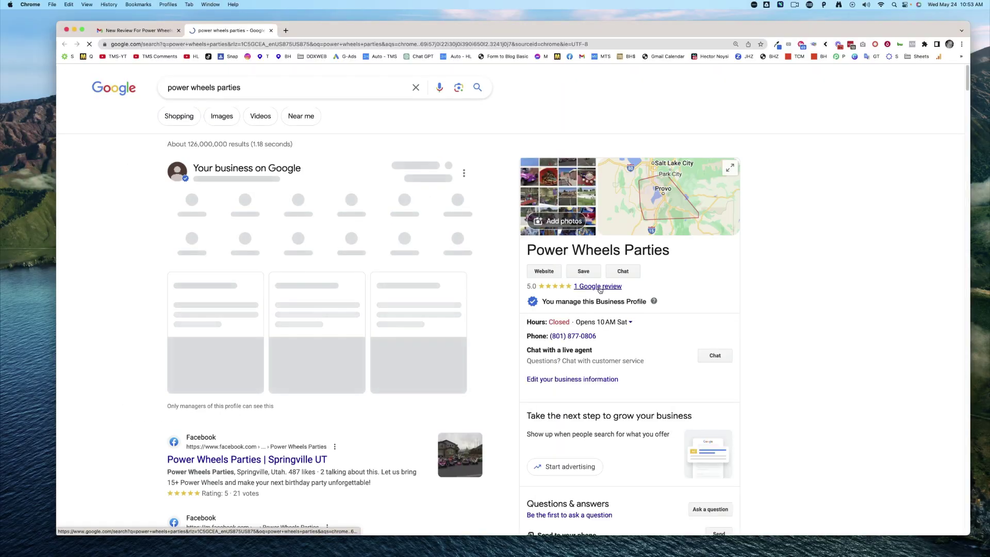
Open the Power Wheels Parties Google review, start a public reply, and paste the OpenAI text into it for checking
click(600, 287)
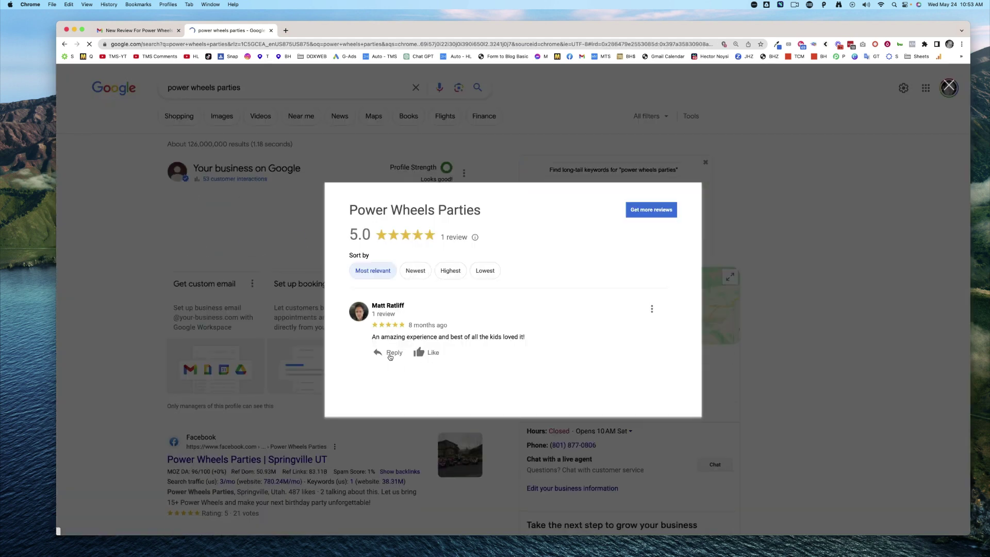
click(391, 355)
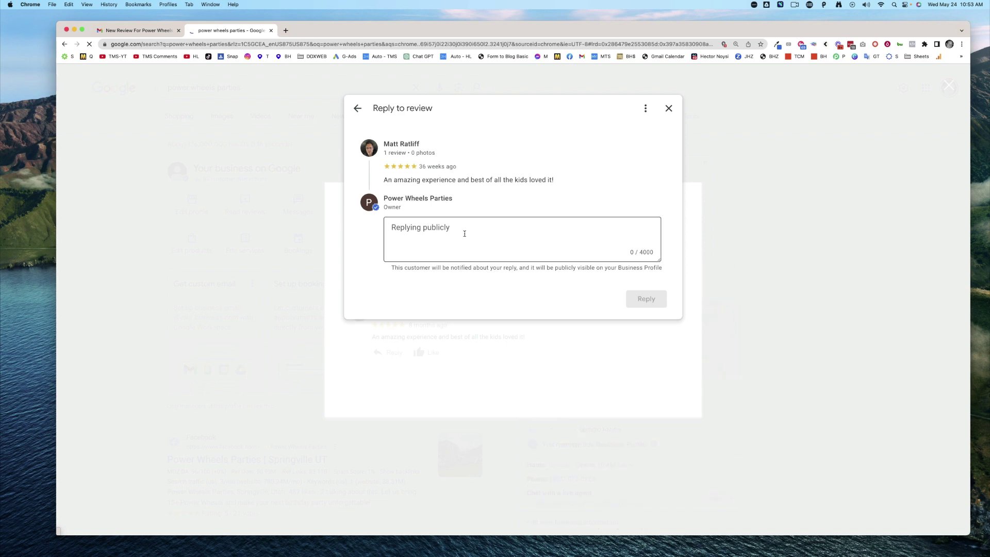
click(464, 232)
key(super+v)
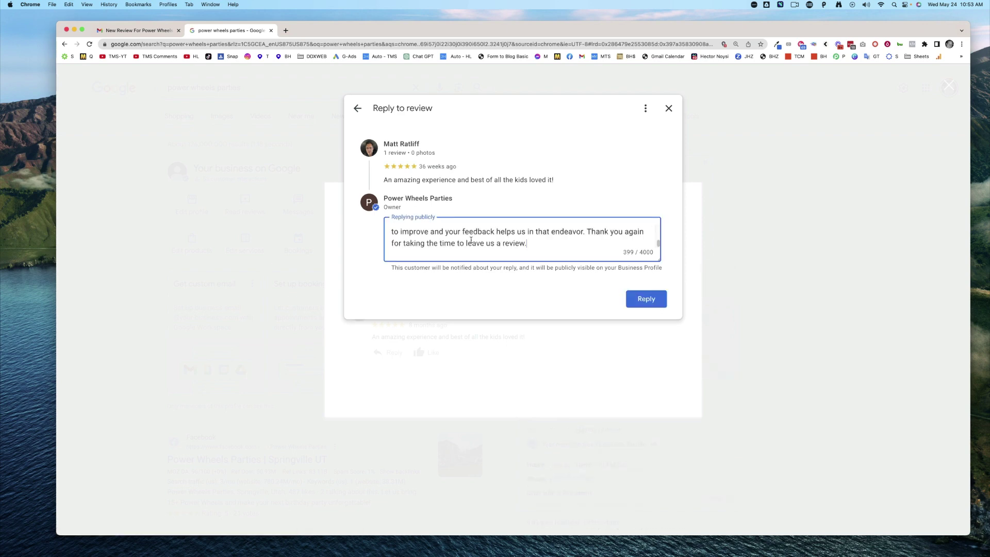
scroll(493, 244, up, 3)
scroll(493, 243, down, 3)
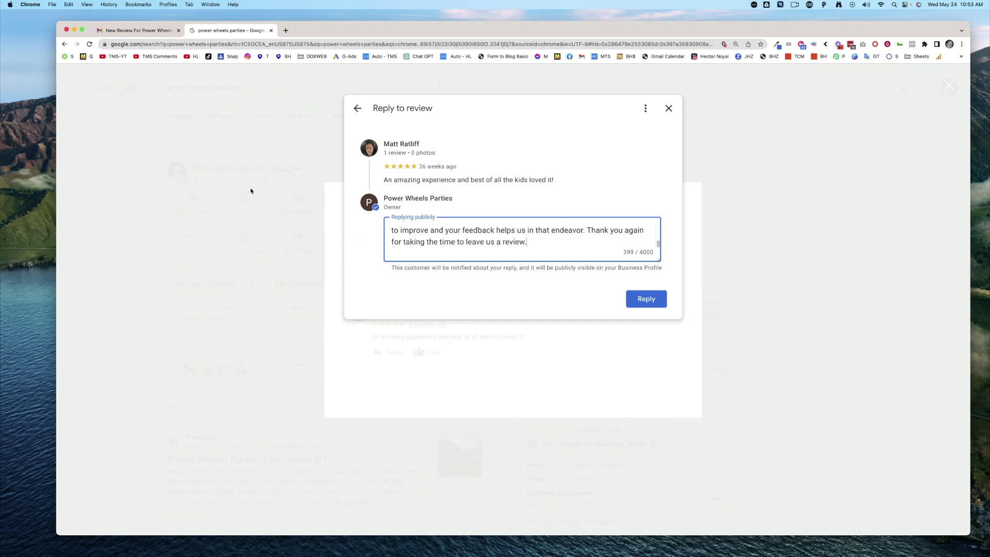
Switch back to the Zapier editor and add a fourth action step after the Send Email step
key(ctrl+Up)
click(334, 347)
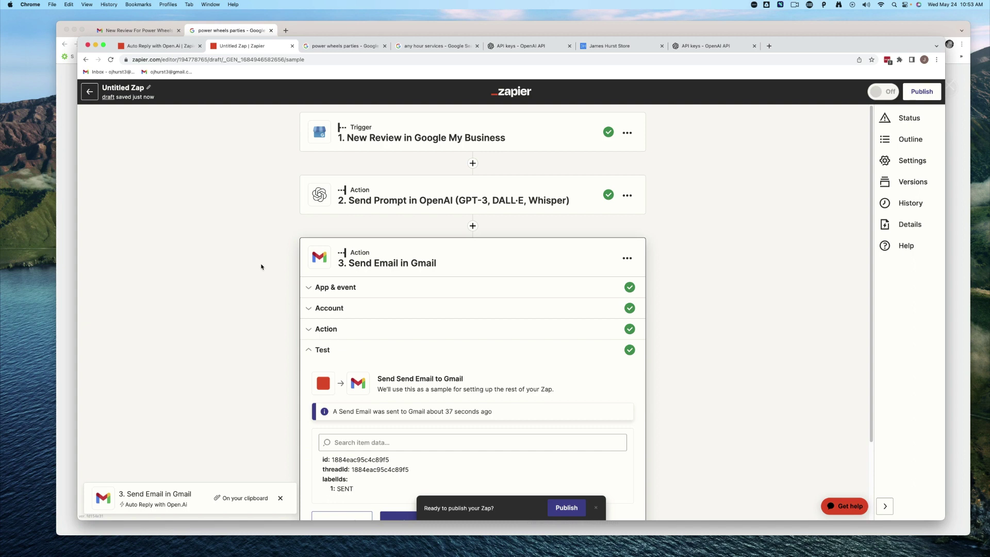
scroll(276, 253, down, 4)
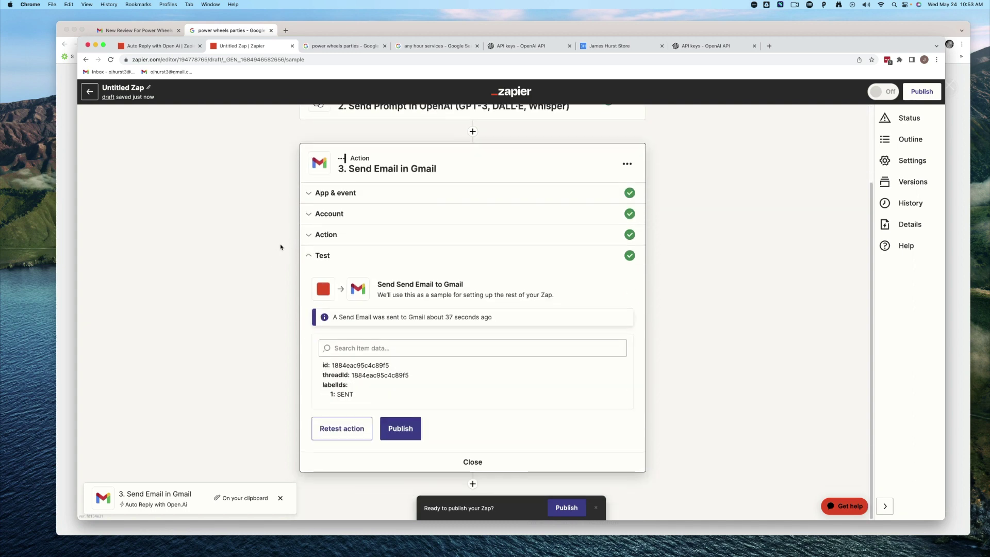
click(472, 484)
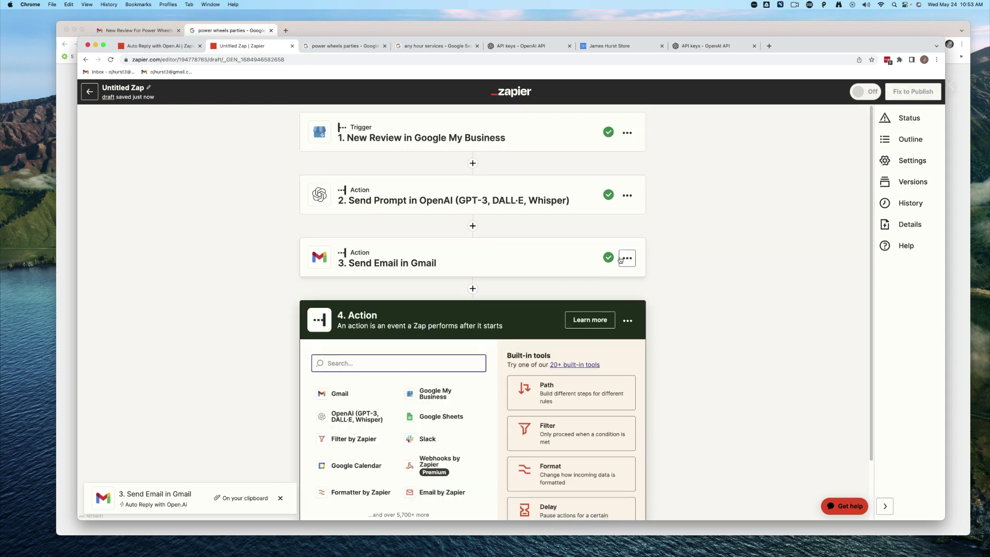
click(681, 263)
scroll(682, 263, down, 3)
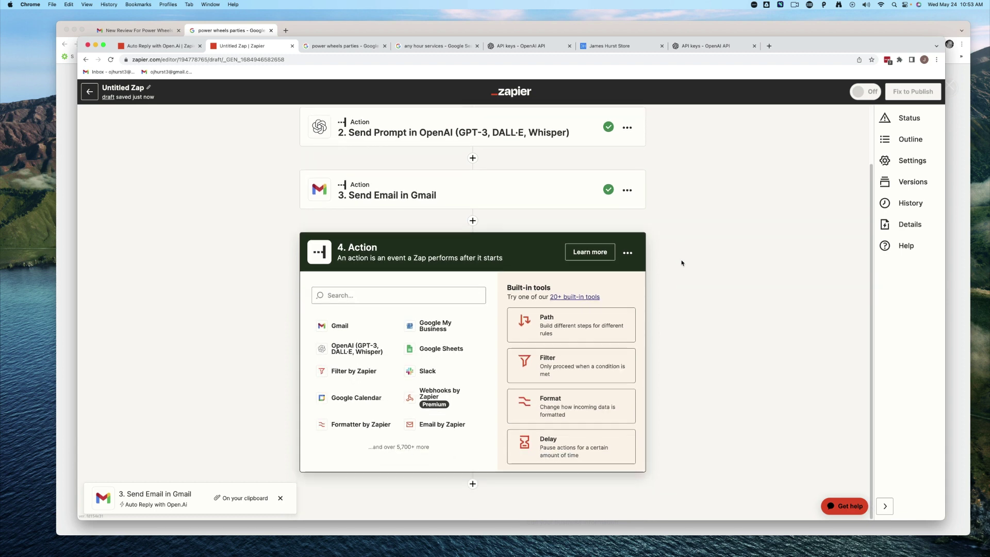
Configure the fourth action as Google My Business with the Create Reply event, keeping the connected account
click(434, 326)
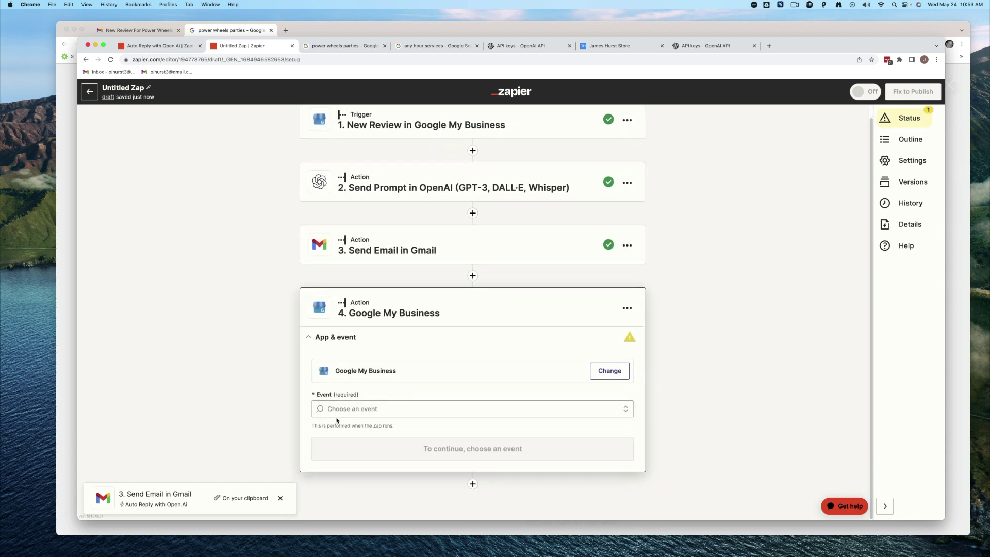
click(340, 420)
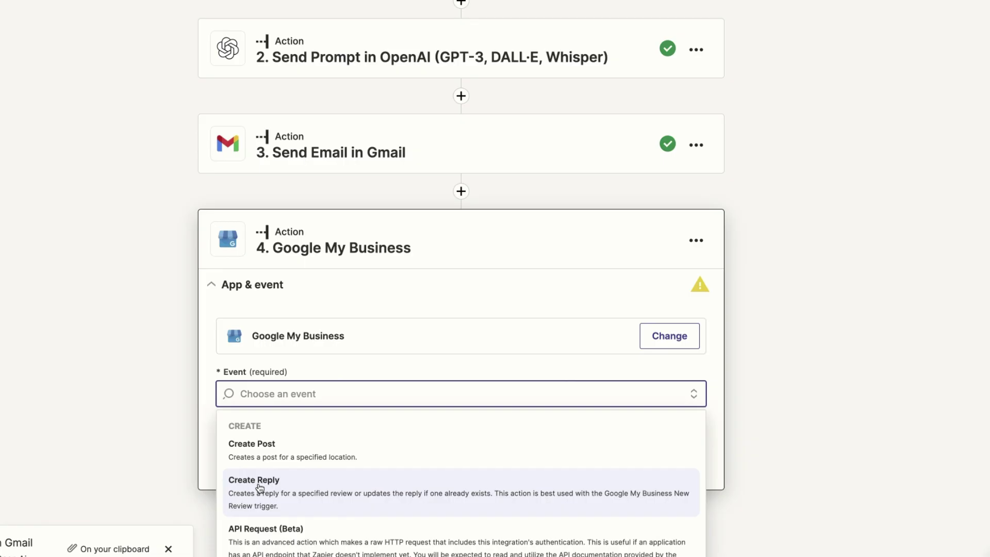
click(341, 454)
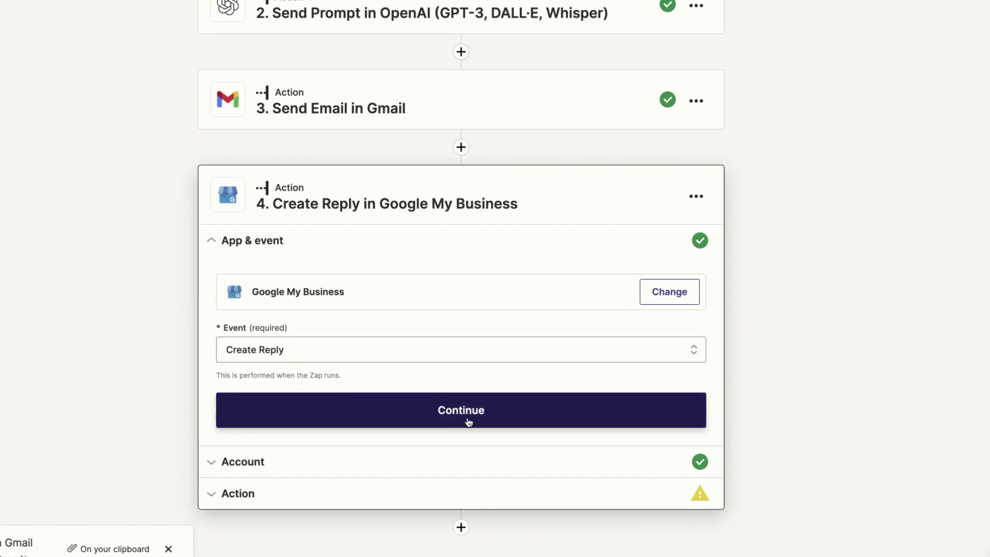
click(466, 419)
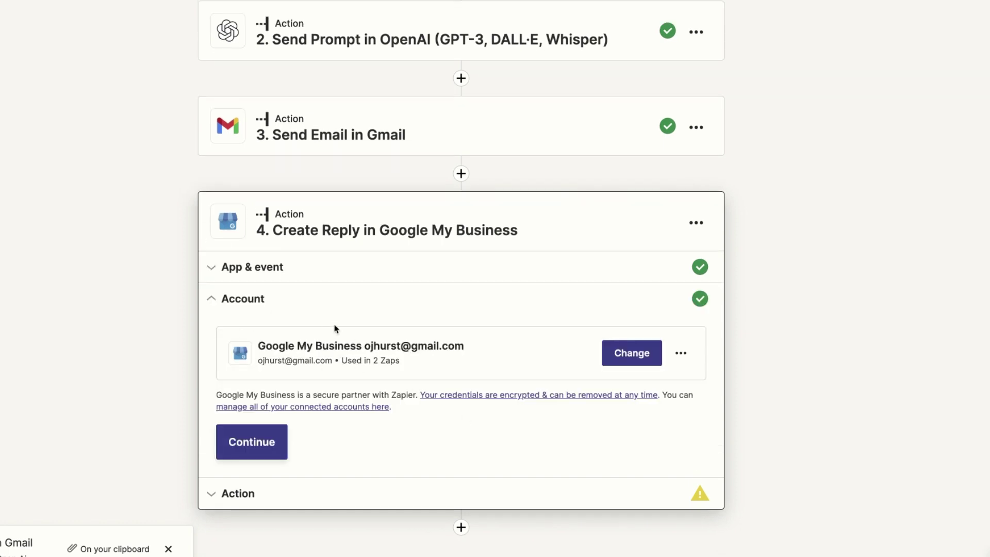
click(254, 442)
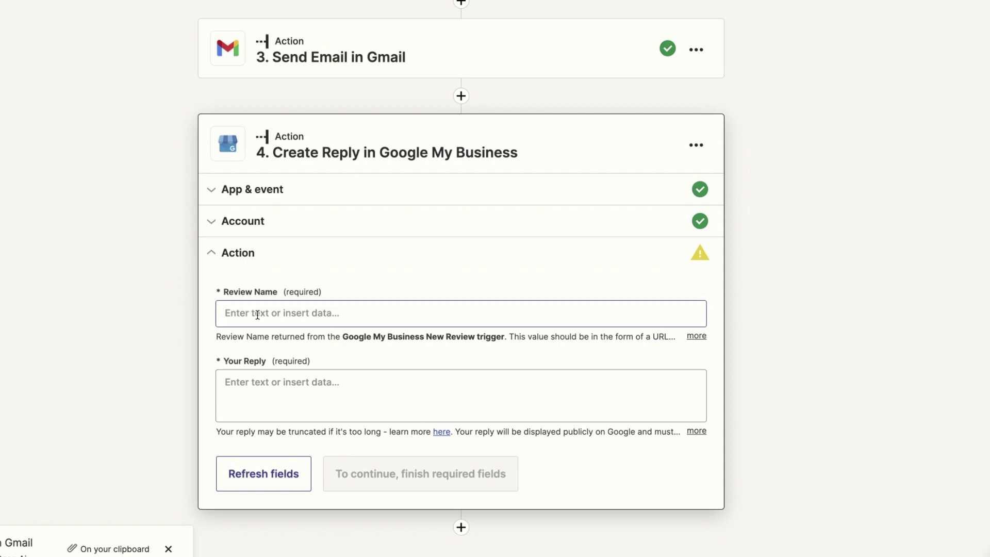
Fill the reply action's Review Name with the Review Name field from the New Review trigger and close the field list
click(257, 315)
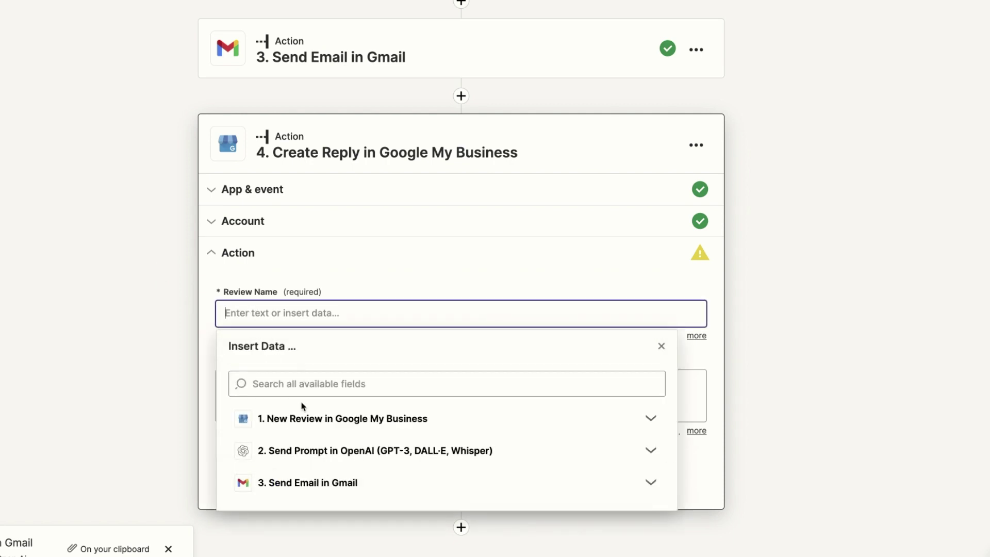
click(309, 418)
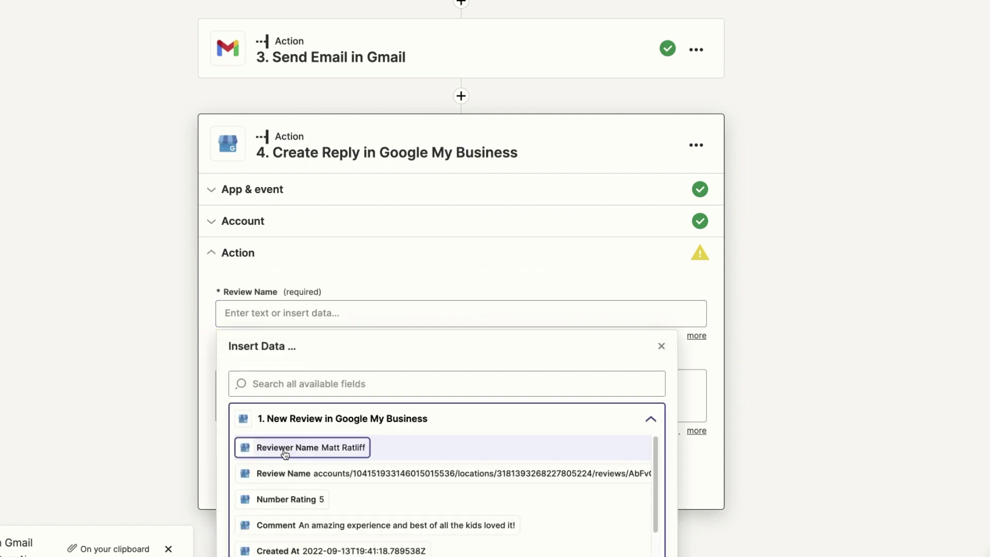
click(300, 475)
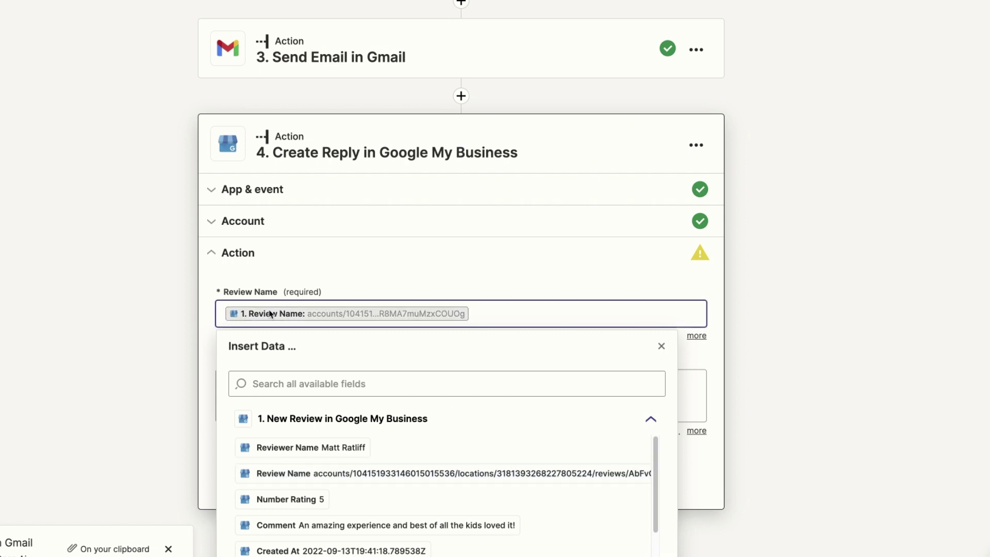
click(151, 277)
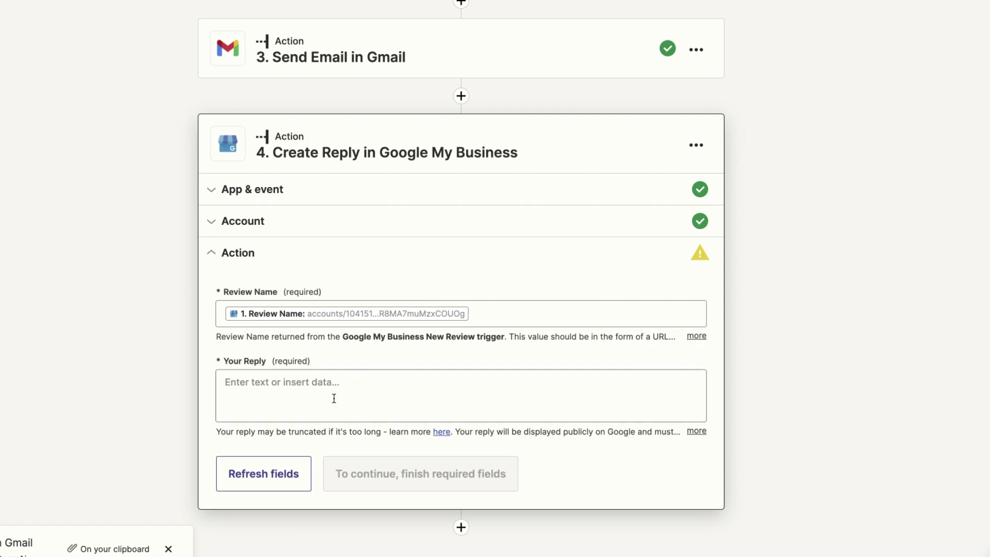
Fill Your Reply with the Response field from the OpenAI Send Prompt step and test the Create Reply action
click(290, 388)
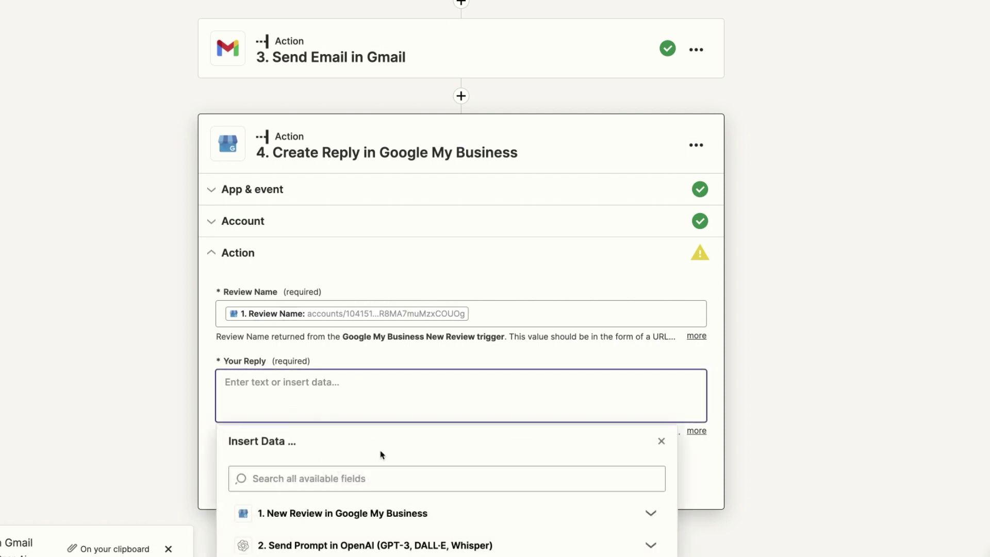
scroll(380, 454, down, 1)
click(322, 531)
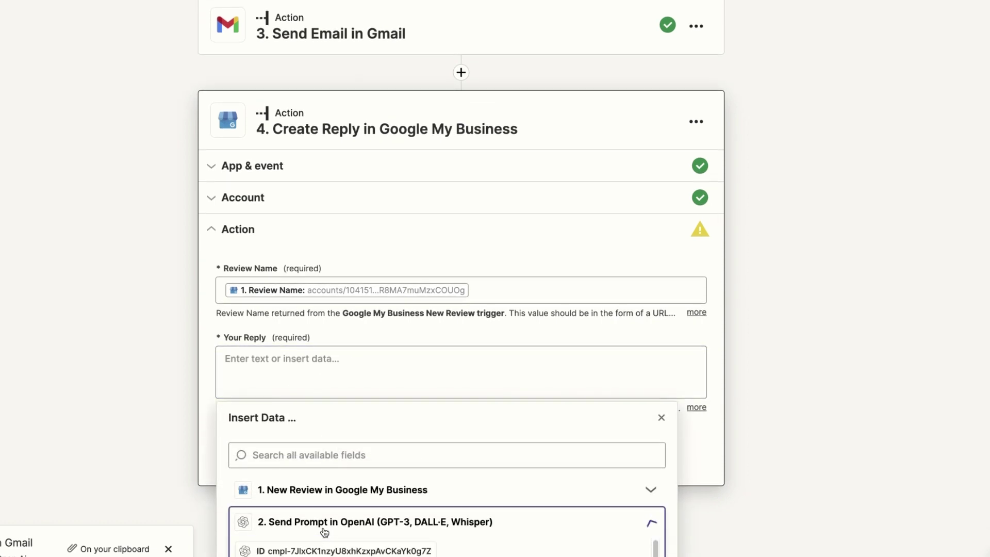
scroll(486, 400, down, 3)
scroll(284, 476, down, 5)
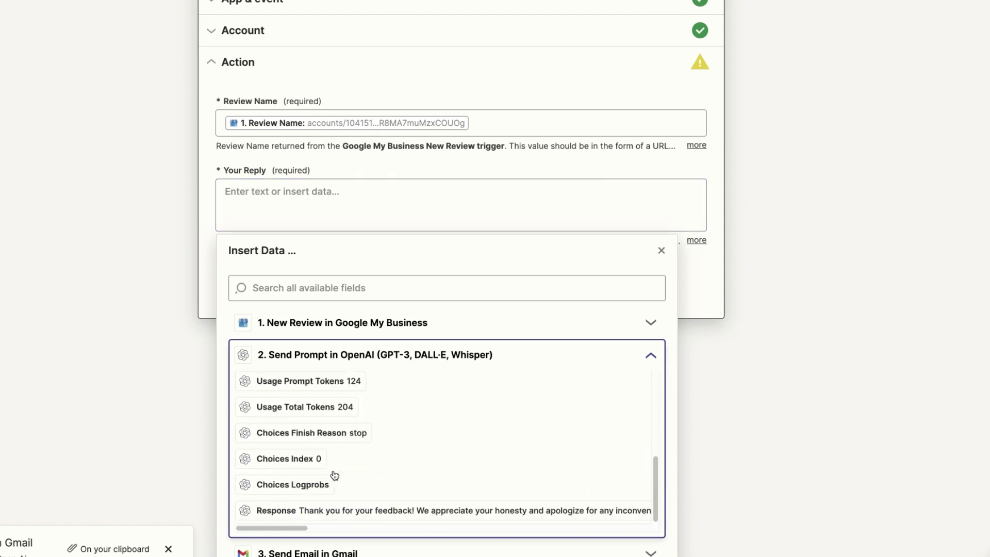
click(283, 511)
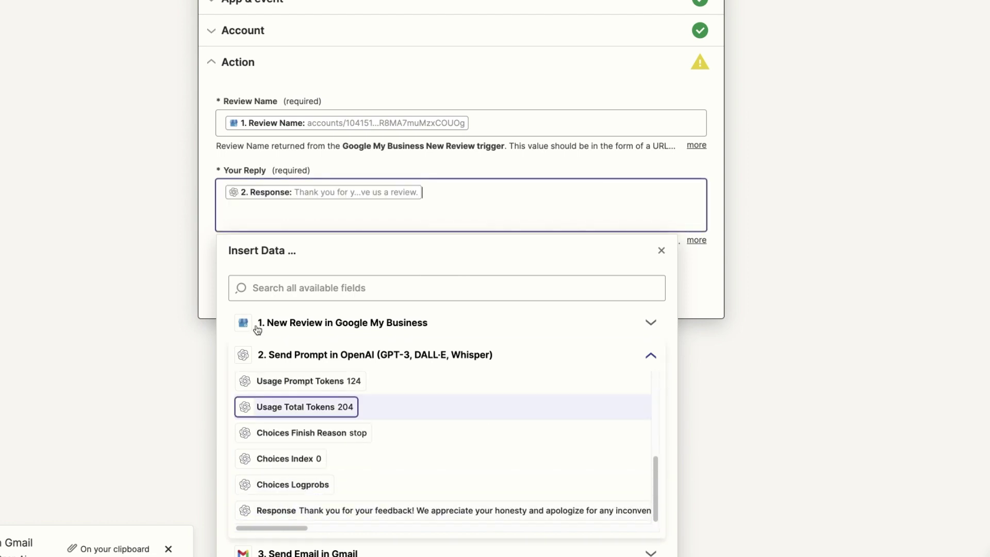
click(123, 217)
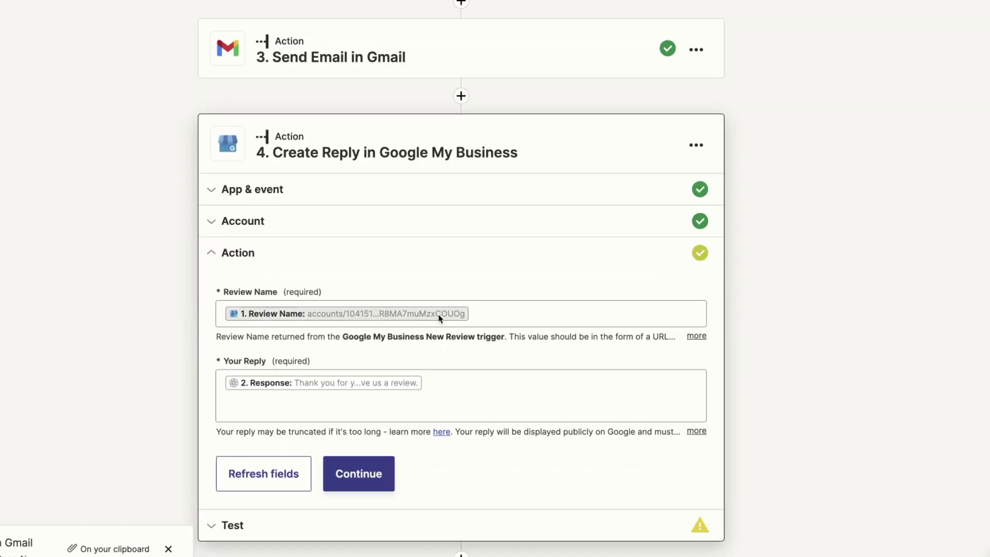
click(359, 473)
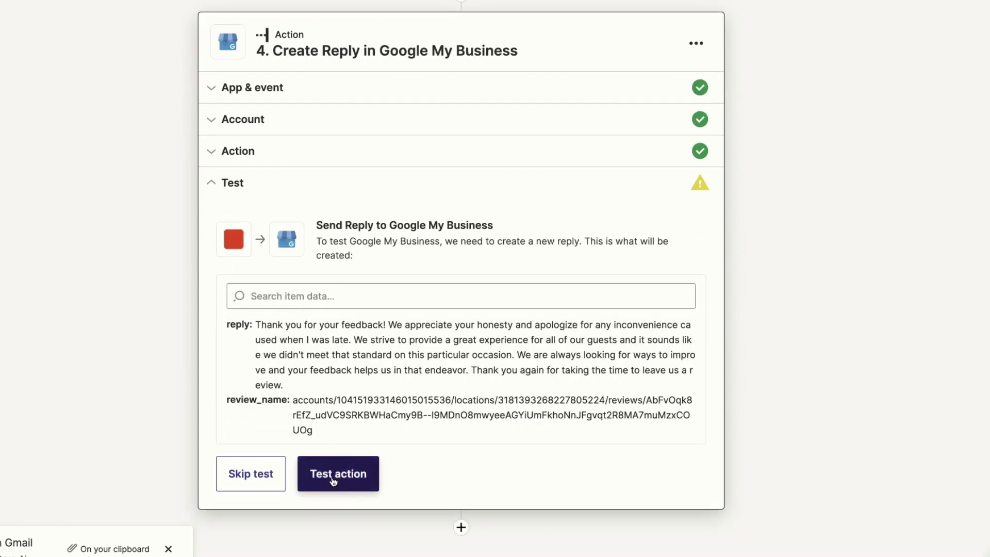
click(333, 479)
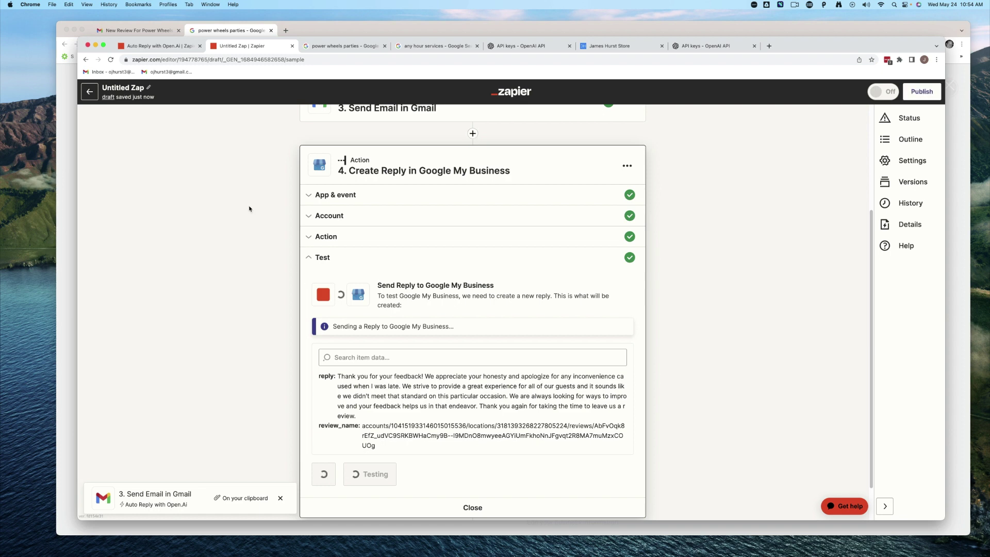
Check the owner's full response on the Power Wheels Parties Google review and return to the Auto Reply with Open.Ai Zap
click(360, 47)
click(517, 256)
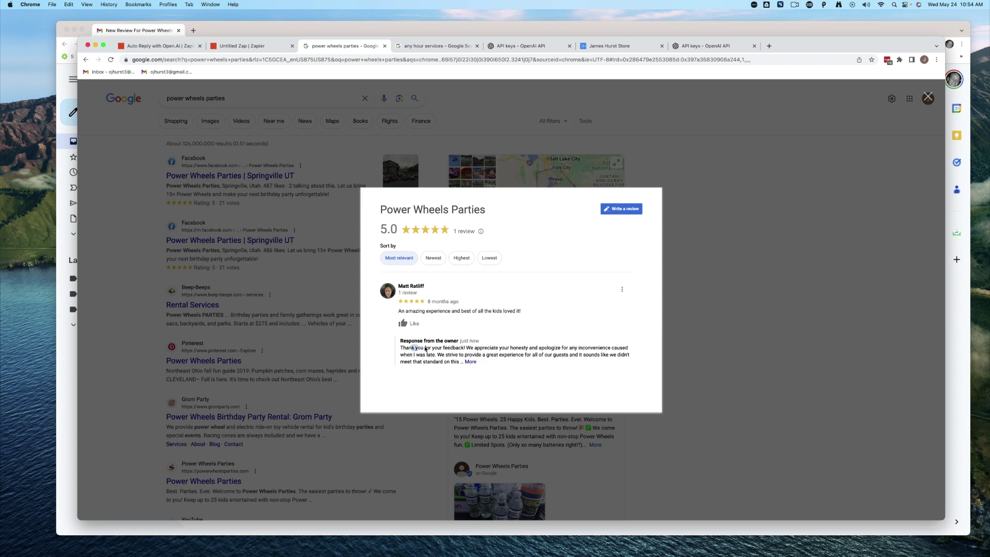
drag(425, 349, 472, 363)
click(547, 364)
click(477, 362)
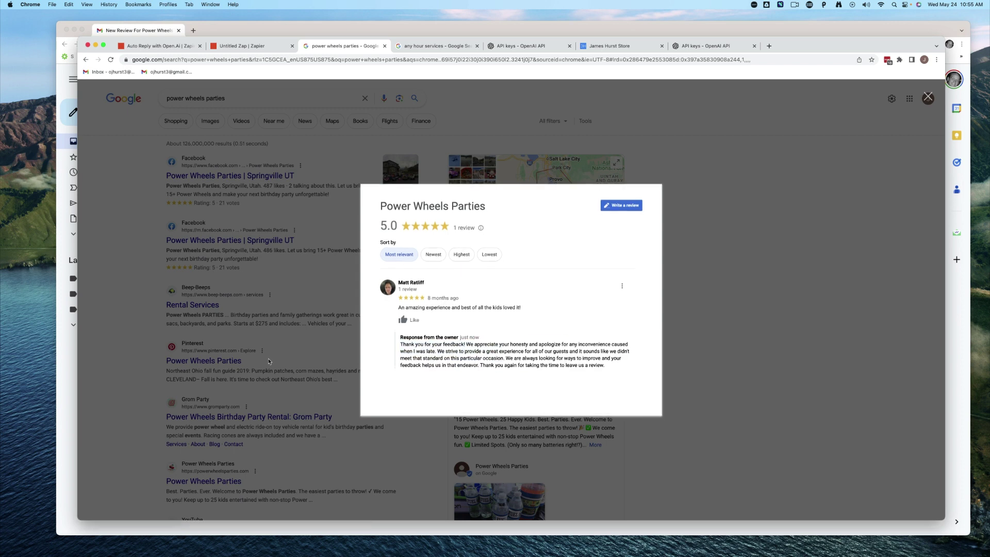
click(174, 47)
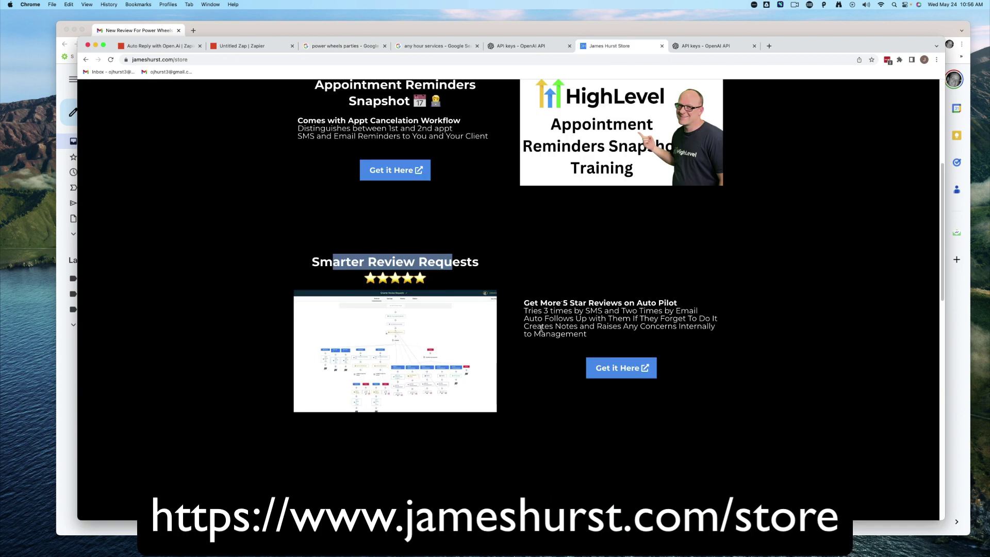
Browse the HighLevel snapshot store and open the Smarter Review Requests product to examine its description and order form
scroll(540, 328, up, 1)
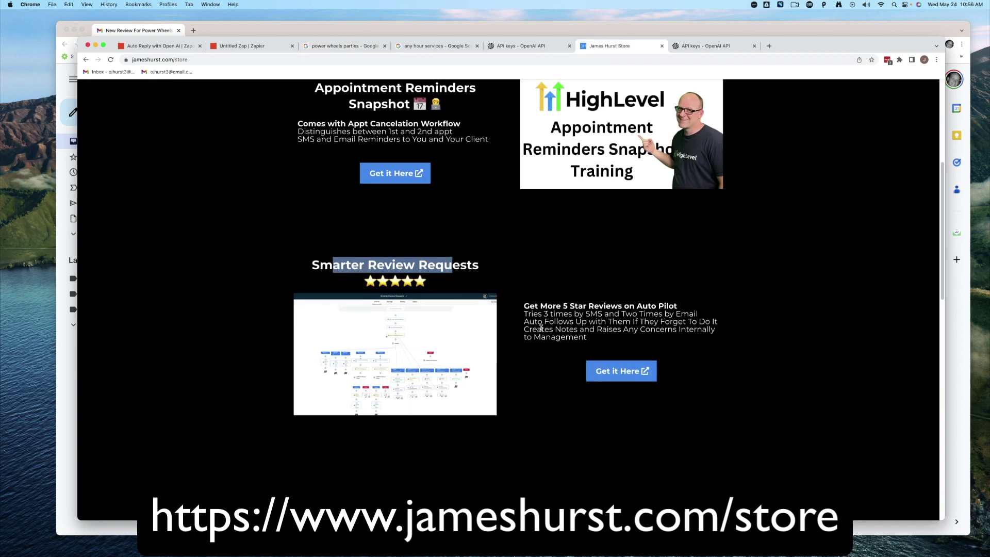
scroll(540, 320, up, 2)
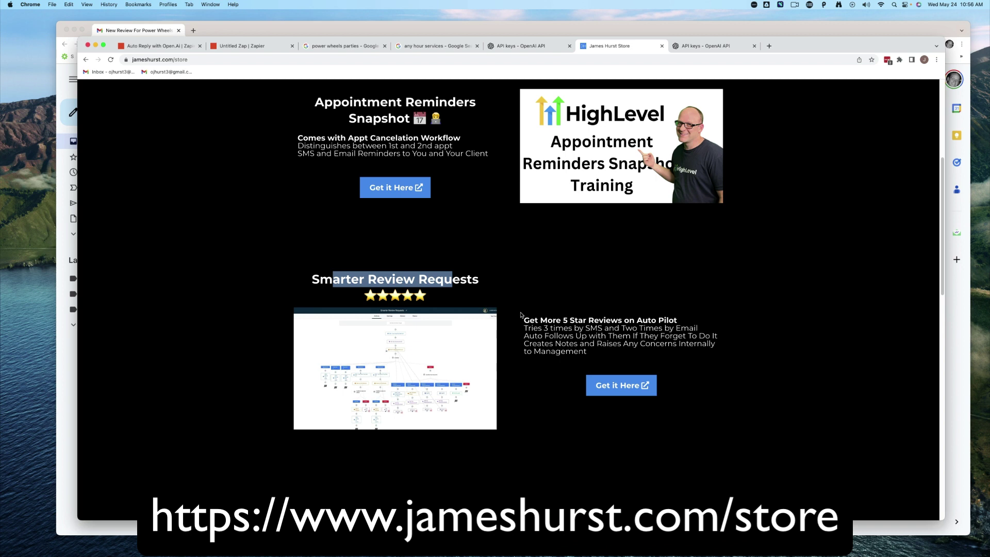
scroll(473, 336, down, 2)
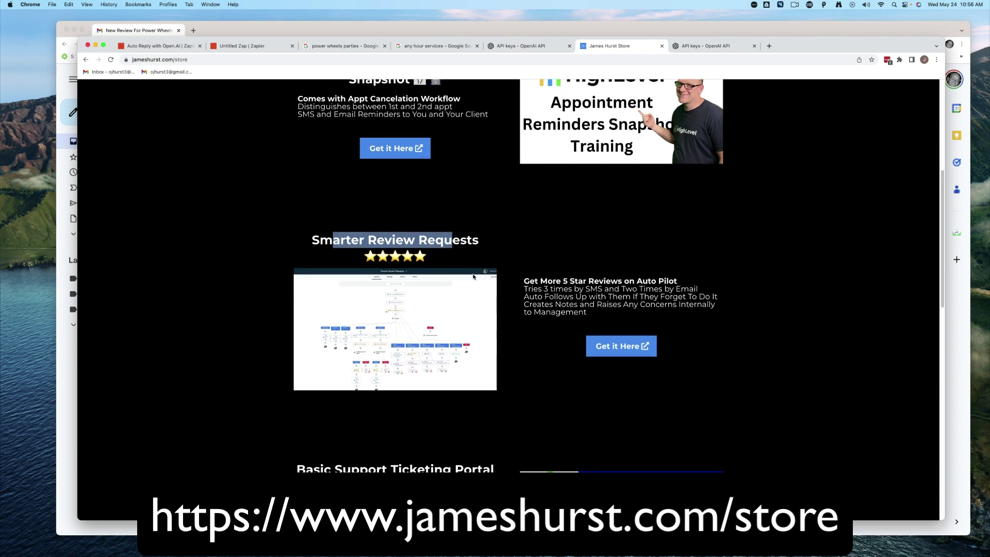
scroll(539, 305, up, 5)
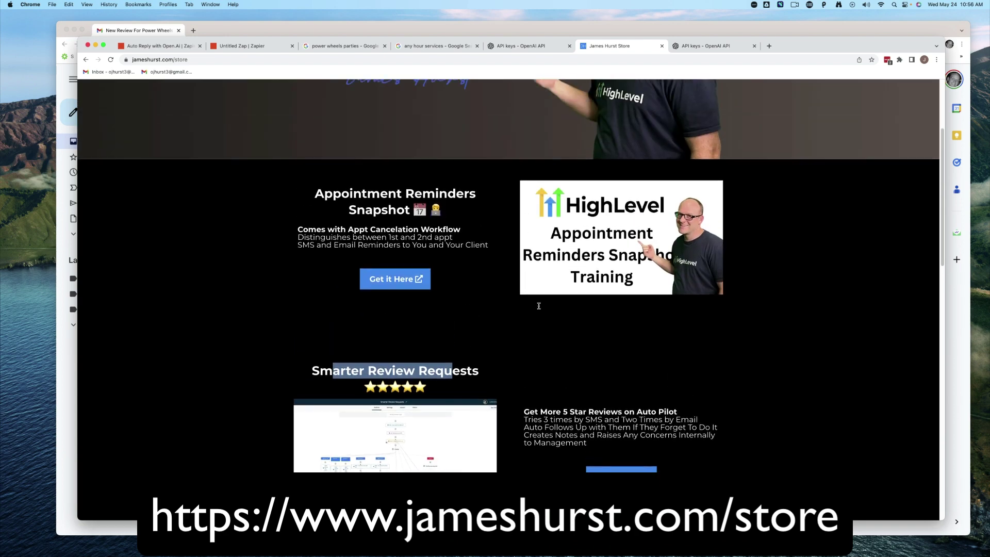
scroll(539, 306, down, 10)
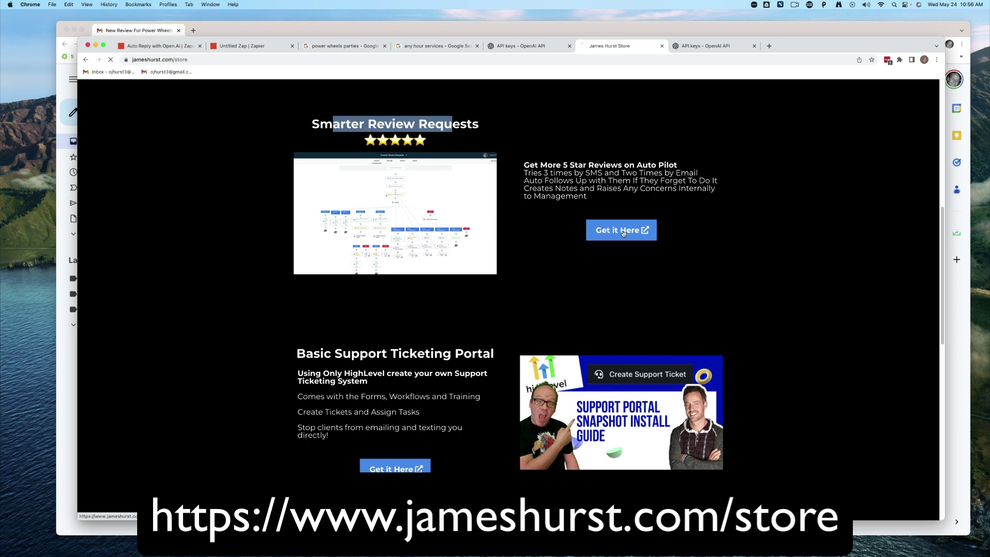
scroll(567, 219, down, 5)
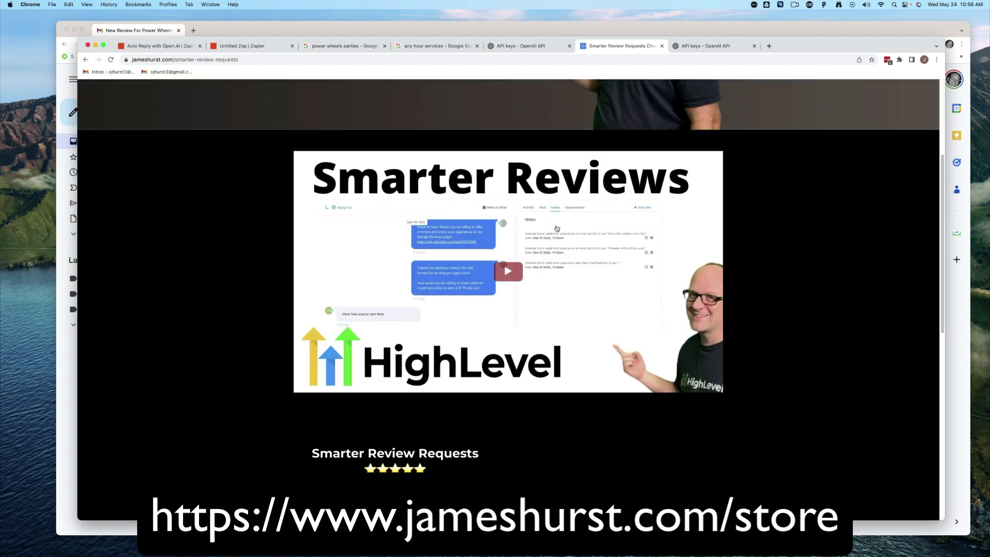
scroll(460, 231, down, 5)
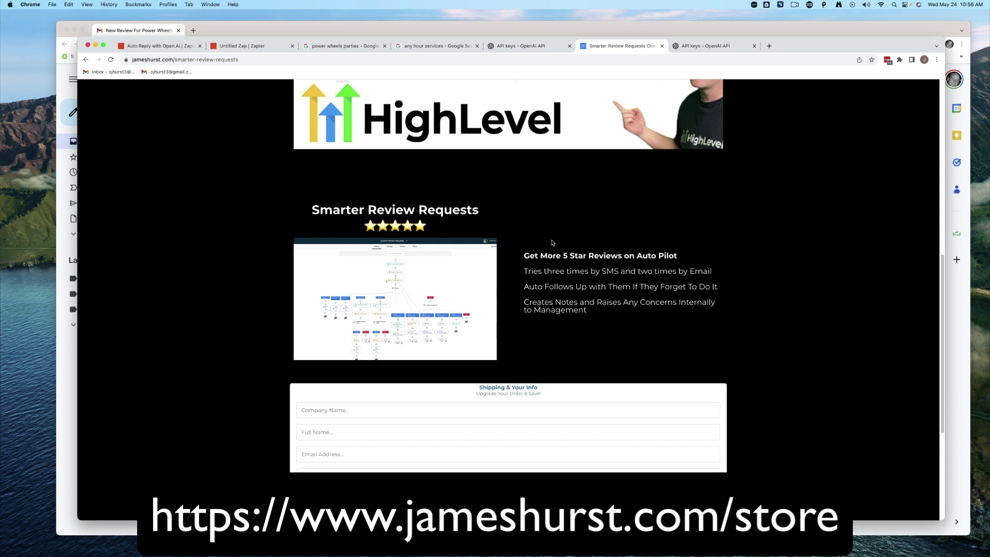
scroll(552, 243, down, 3)
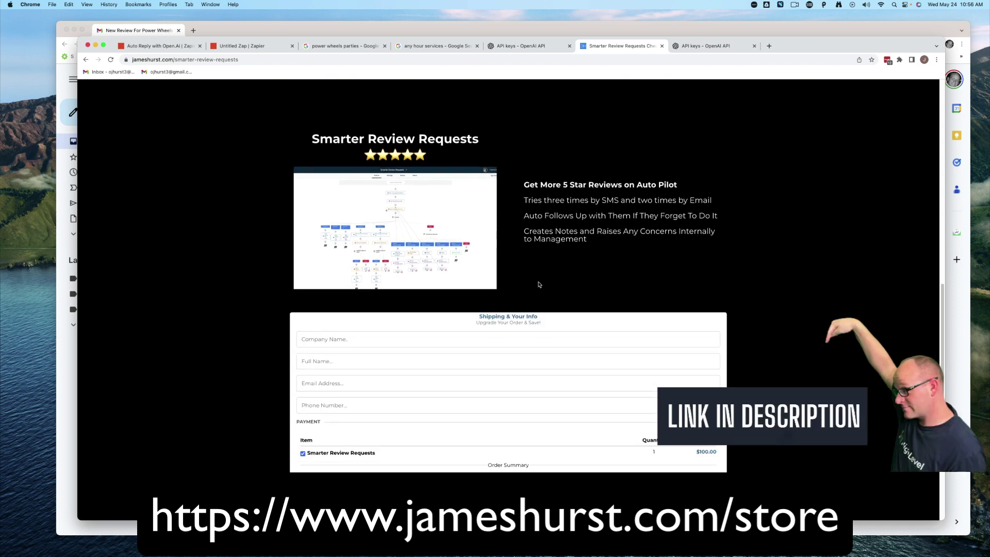